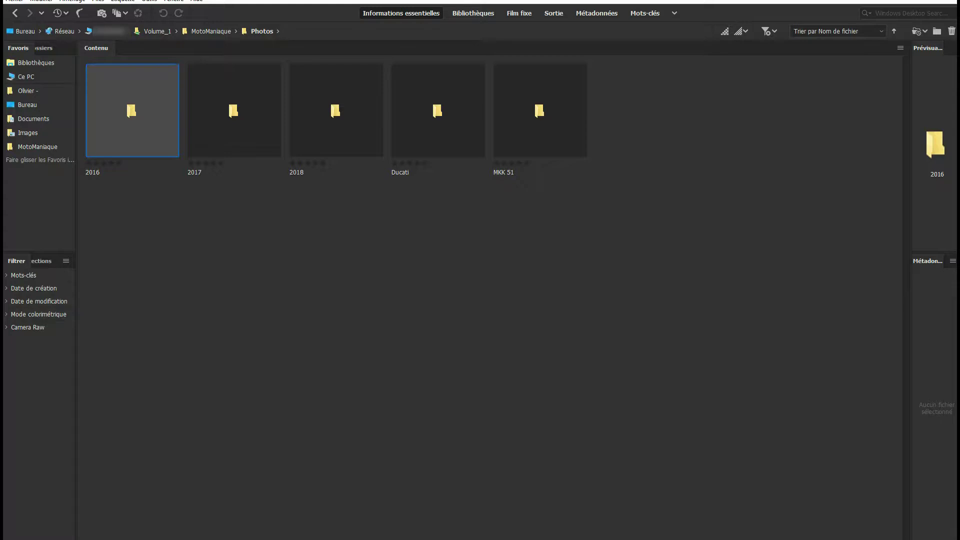
Open the 2018 folder, then the CC de Louvigné du Désert event folder.
{"action": "key", "text": "Right"}
{"action": "key", "text": "Right"}
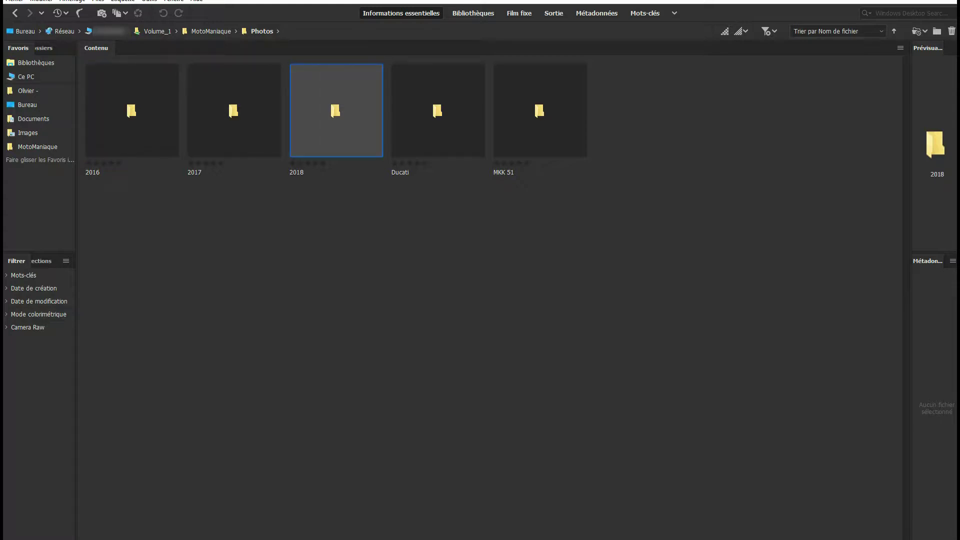
{"action": "key", "text": "Return"}
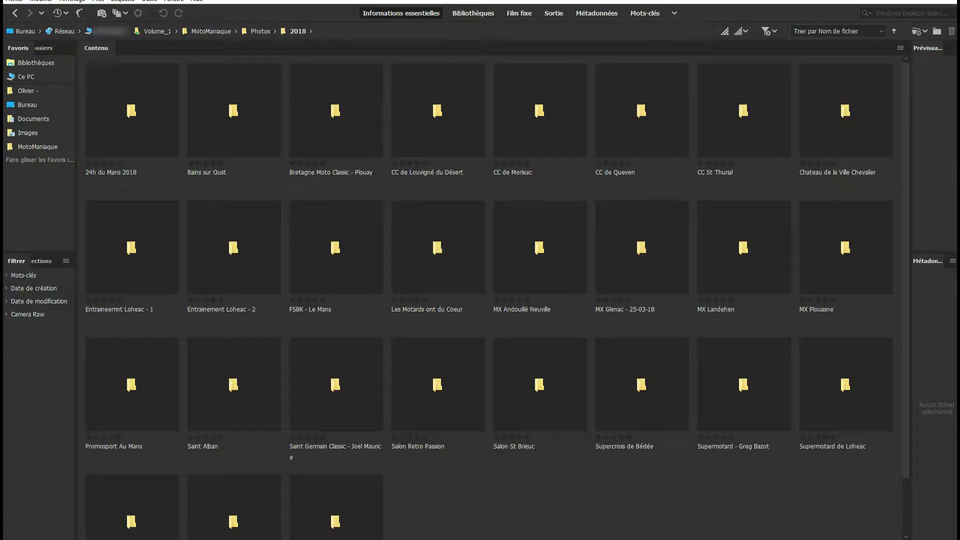
{"action": "key", "text": "c"}
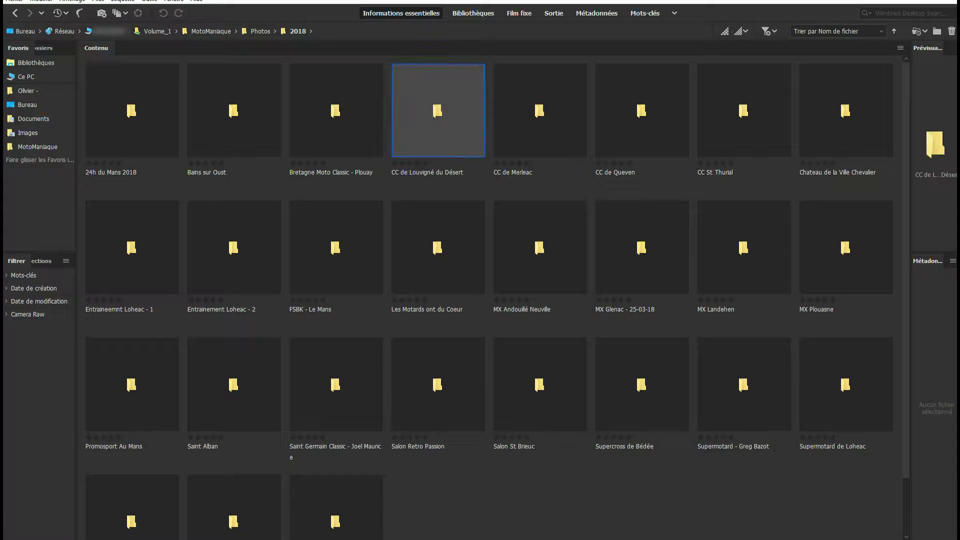
{"action": "key", "text": "Return"}
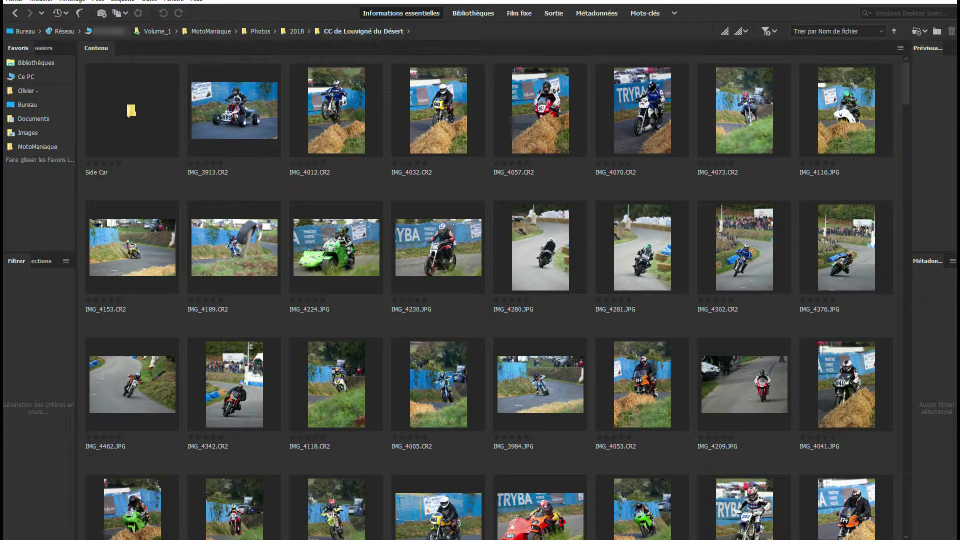
Select the IMG_3891, IMG_3892, IMG_3897 and IMG_3898 CR2 and JPG files together.
{"action": "key", "text": "Right"}
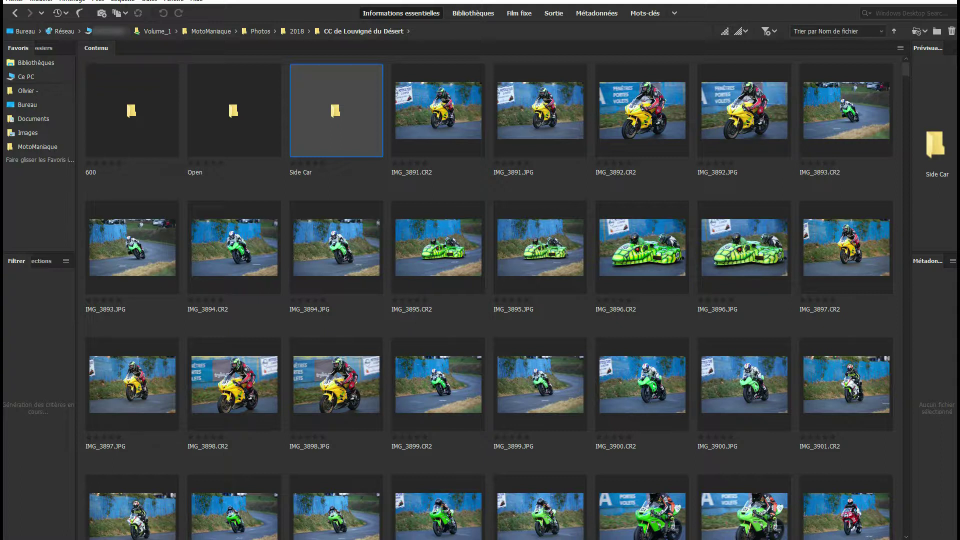
{"action": "key", "text": "Right"}
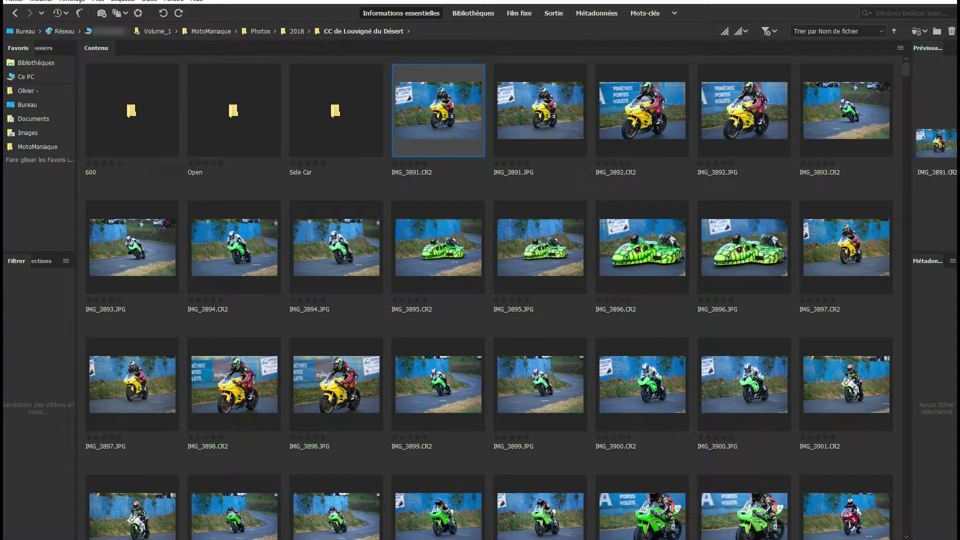
{"action": "left_click", "coordinate": [744, 110], "text": "shift"}
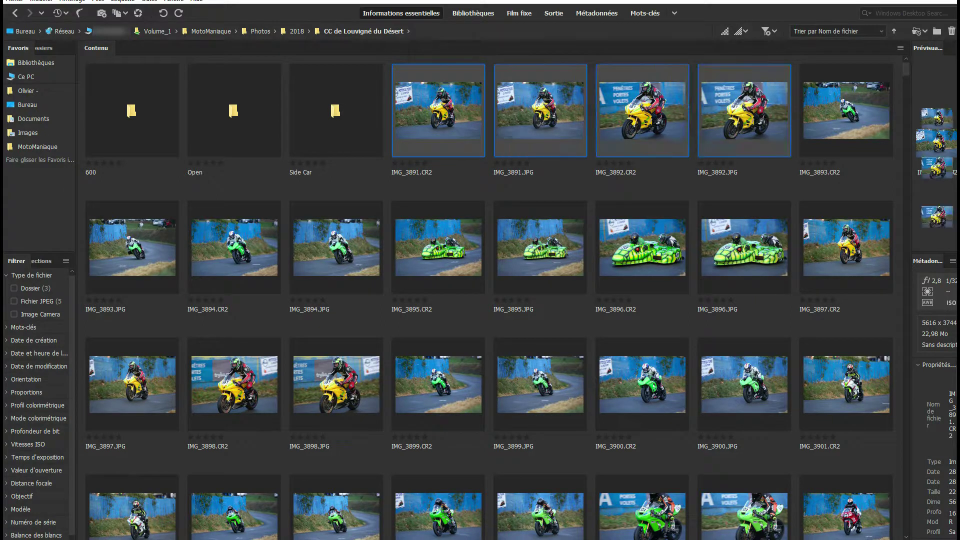
{"action": "left_click", "coordinate": [846, 247], "text": "ctrl"}
{"action": "left_click", "coordinate": [132, 384], "text": "ctrl"}
{"action": "left_click", "coordinate": [234, 383], "text": "ctrl"}
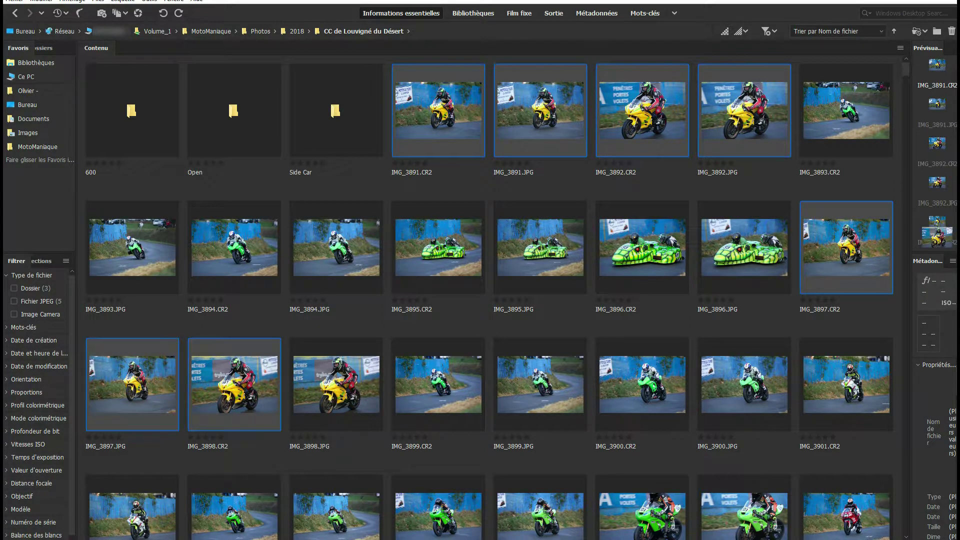
{"action": "left_click", "coordinate": [336, 384], "text": "ctrl"}
Scroll down the thumbnail grid toward the later race shots.
{"action": "scroll", "coordinate": [497, 297], "scroll_direction": "down", "scroll_amount": 2}
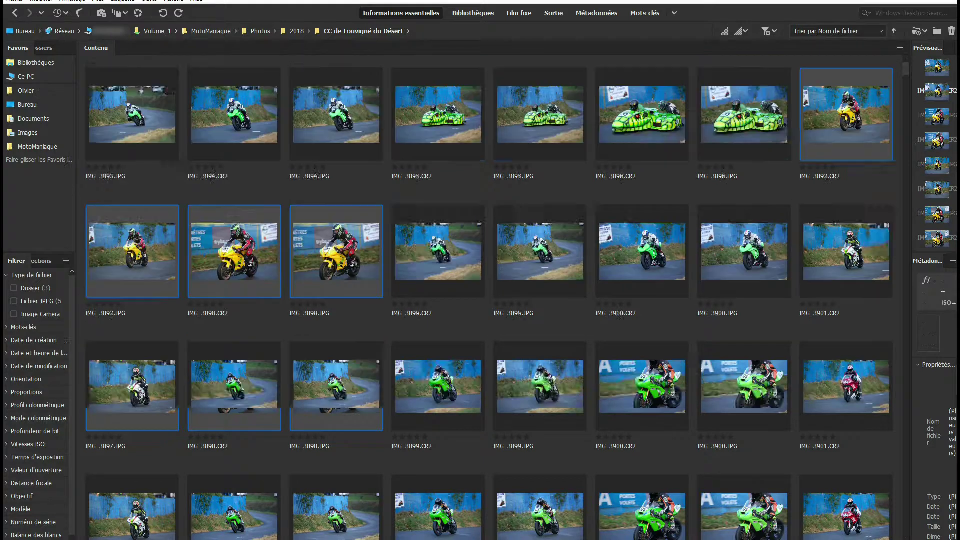
{"action": "scroll", "coordinate": [497, 297], "scroll_direction": "down", "scroll_amount": 5}
{"action": "scroll", "coordinate": [497, 298], "scroll_direction": "down", "scroll_amount": 4}
{"action": "scroll", "coordinate": [497, 297], "scroll_direction": "down", "scroll_amount": 5}
{"action": "scroll", "coordinate": [497, 298], "scroll_direction": "down", "scroll_amount": 3}
{"action": "scroll", "coordinate": [497, 298], "scroll_direction": "down", "scroll_amount": 3}
{"action": "scroll", "coordinate": [497, 298], "scroll_direction": "down", "scroll_amount": 3}
{"action": "scroll", "coordinate": [497, 298], "scroll_direction": "down", "scroll_amount": 2}
{"action": "scroll", "coordinate": [497, 298], "scroll_direction": "down", "scroll_amount": 3}
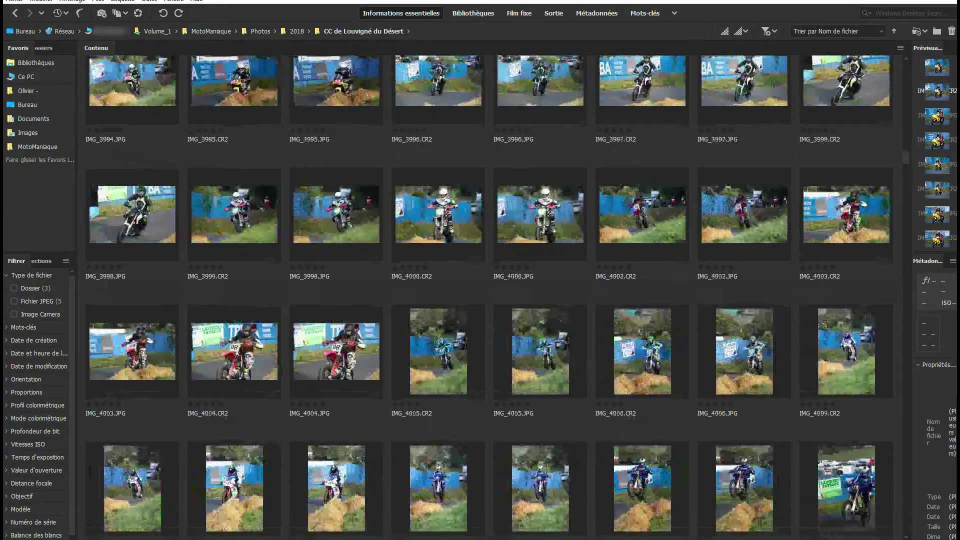
{"action": "scroll", "coordinate": [497, 297], "scroll_direction": "down", "scroll_amount": 3}
{"action": "scroll", "coordinate": [497, 297], "scroll_direction": "down", "scroll_amount": 3}
{"action": "scroll", "coordinate": [497, 297], "scroll_direction": "down", "scroll_amount": 3}
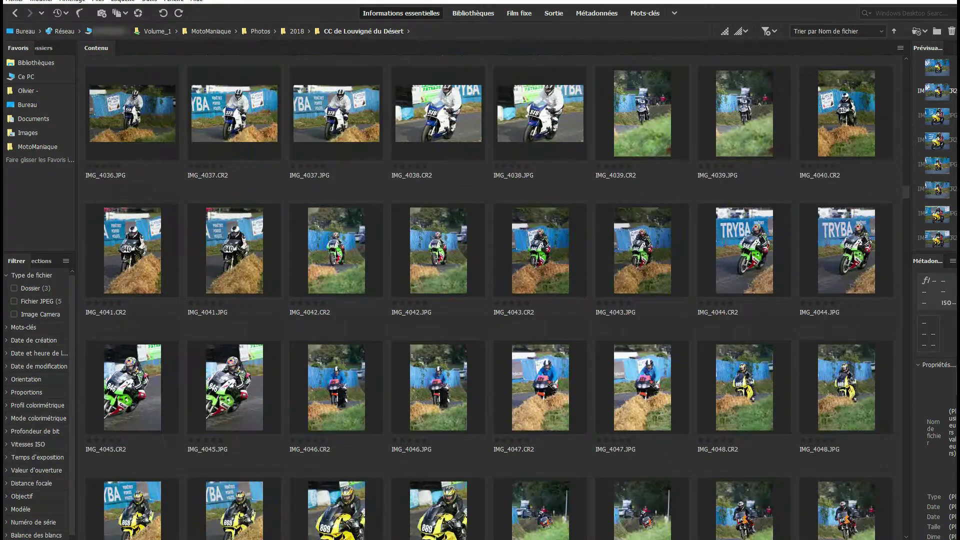
{"action": "scroll", "coordinate": [497, 298], "scroll_direction": "down", "scroll_amount": 3}
{"action": "scroll", "coordinate": [497, 297], "scroll_direction": "down", "scroll_amount": 3}
{"action": "scroll", "coordinate": [496, 298], "scroll_direction": "down", "scroll_amount": 3}
{"action": "scroll", "coordinate": [497, 297], "scroll_direction": "down", "scroll_amount": 3}
Add the IMG_4097 through IMG_4100 CR2 and JPG files to the selection.
{"action": "scroll", "coordinate": [497, 297], "scroll_direction": "down", "scroll_amount": 2}
{"action": "left_click", "coordinate": [641, 302]}
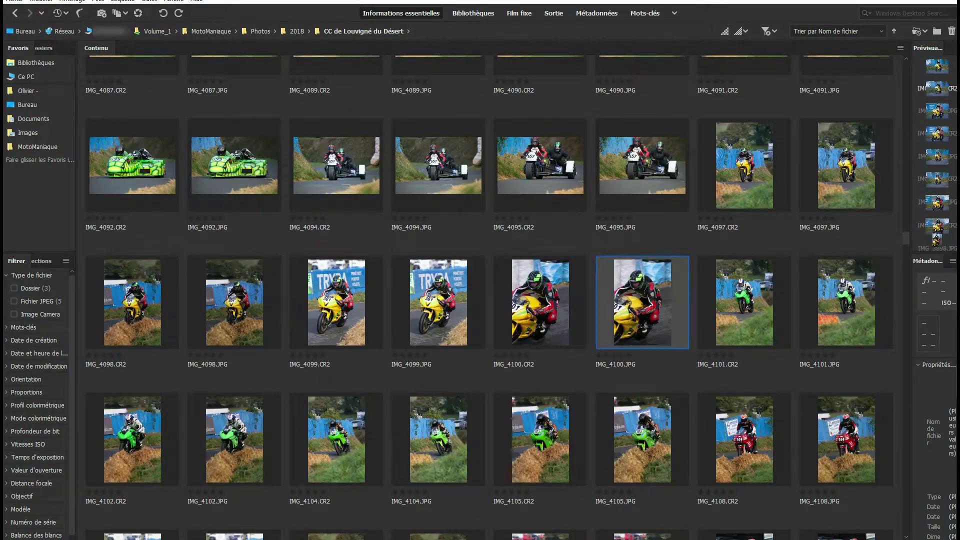
{"action": "left_click", "coordinate": [744, 165], "text": "ctrl"}
{"action": "left_click", "coordinate": [845, 165], "text": "ctrl"}
{"action": "left_click", "coordinate": [540, 302], "text": "ctrl"}
{"action": "left_click", "coordinate": [438, 301], "text": "ctrl"}
{"action": "left_click", "coordinate": [336, 301], "text": "ctrl"}
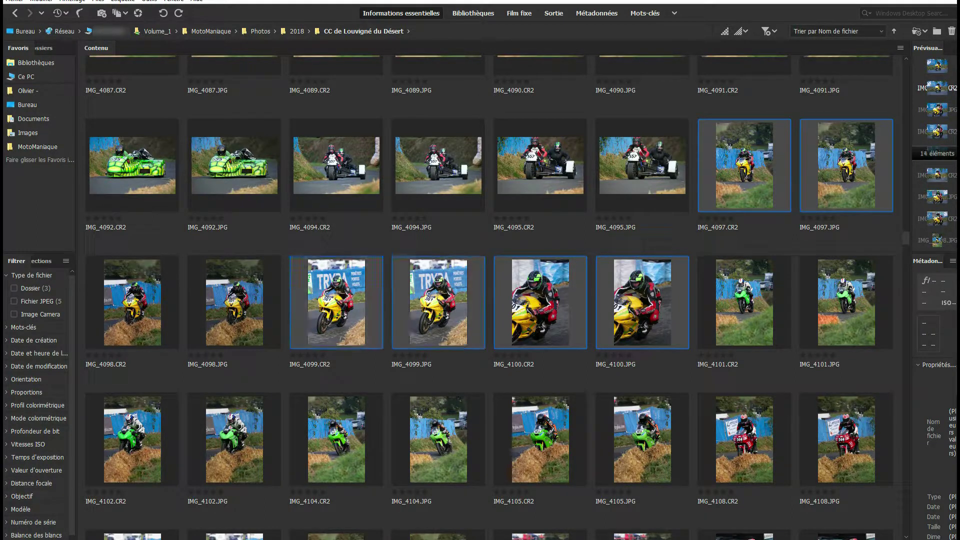
{"action": "left_click", "coordinate": [234, 302], "text": "ctrl"}
{"action": "left_click", "coordinate": [131, 302], "text": "ctrl"}
Extend the selection over the IMG_4384 and IMG_4385 files further down the grid.
{"action": "scroll", "coordinate": [336, 302], "scroll_direction": "down", "scroll_amount": 2}
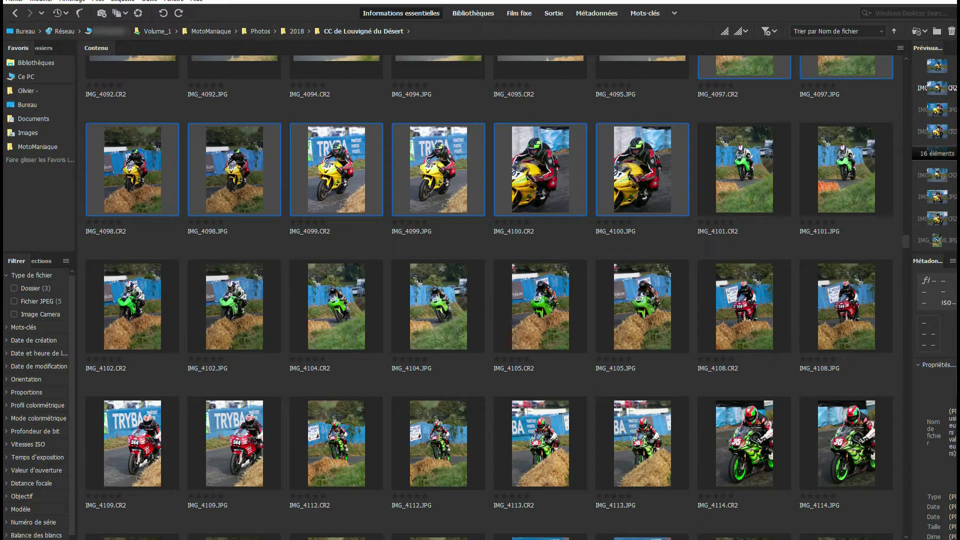
{"action": "scroll", "coordinate": [335, 302], "scroll_direction": "down", "scroll_amount": 5}
{"action": "scroll", "coordinate": [336, 302], "scroll_direction": "down", "scroll_amount": 4}
{"action": "scroll", "coordinate": [495, 297], "scroll_direction": "down", "scroll_amount": 3}
{"action": "scroll", "coordinate": [494, 297], "scroll_direction": "down", "scroll_amount": 3}
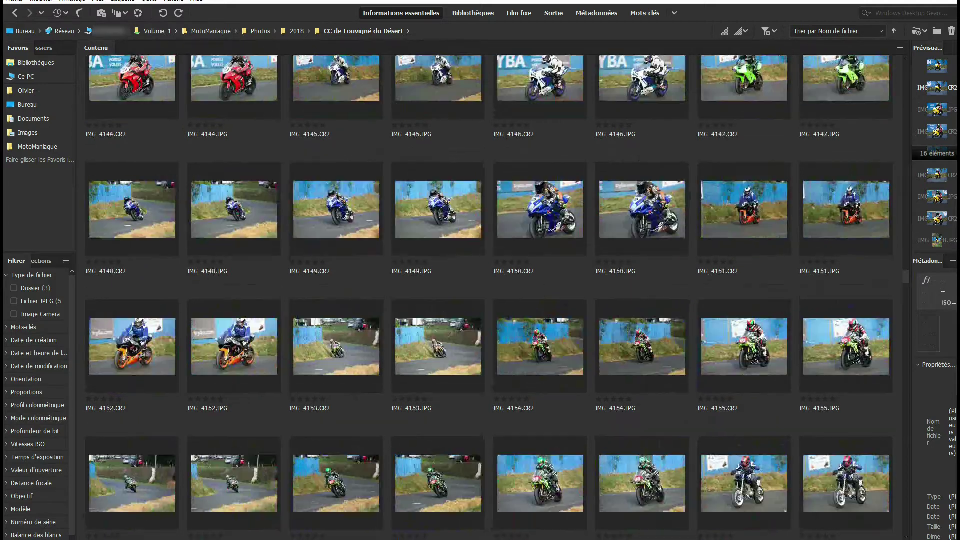
{"action": "scroll", "coordinate": [495, 297], "scroll_direction": "down", "scroll_amount": 3}
{"action": "scroll", "coordinate": [495, 297], "scroll_direction": "down", "scroll_amount": 2}
{"action": "scroll", "coordinate": [494, 297], "scroll_direction": "down", "scroll_amount": 2}
{"action": "scroll", "coordinate": [495, 297], "scroll_direction": "down", "scroll_amount": 3}
{"action": "scroll", "coordinate": [495, 297], "scroll_direction": "down", "scroll_amount": 3}
{"action": "scroll", "coordinate": [495, 297], "scroll_direction": "down", "scroll_amount": 2}
{"action": "scroll", "coordinate": [495, 297], "scroll_direction": "down", "scroll_amount": 3}
{"action": "scroll", "coordinate": [495, 297], "scroll_direction": "down", "scroll_amount": 3}
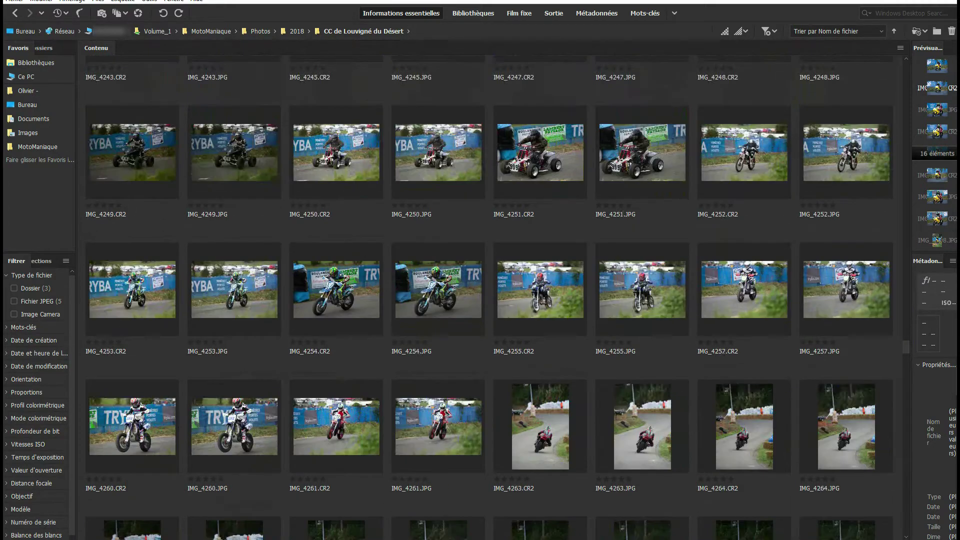
{"action": "scroll", "coordinate": [494, 297], "scroll_direction": "down", "scroll_amount": 3}
{"action": "scroll", "coordinate": [494, 297], "scroll_direction": "down", "scroll_amount": 2}
{"action": "scroll", "coordinate": [494, 297], "scroll_direction": "down", "scroll_amount": 3}
{"action": "scroll", "coordinate": [494, 297], "scroll_direction": "down", "scroll_amount": 3}
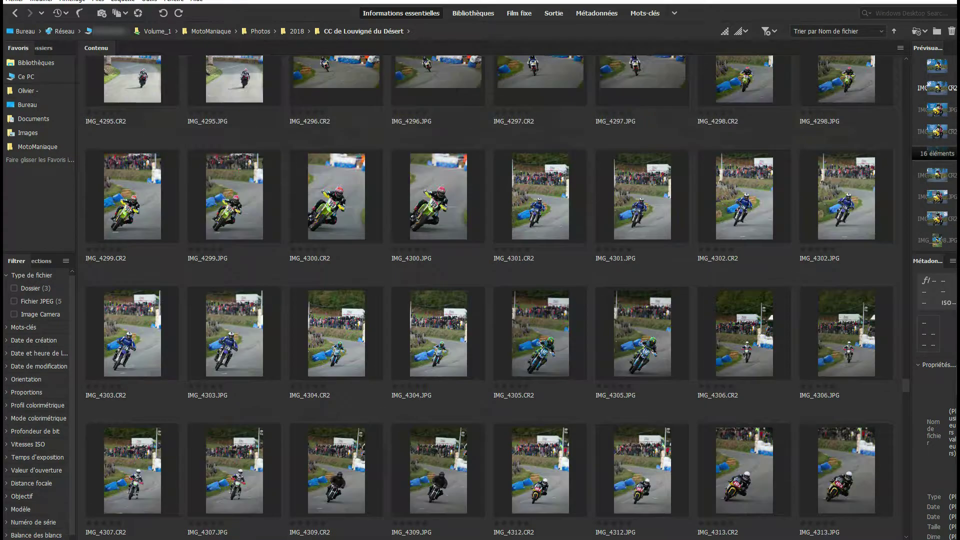
{"action": "scroll", "coordinate": [495, 297], "scroll_direction": "down", "scroll_amount": 3}
{"action": "scroll", "coordinate": [495, 297], "scroll_direction": "down", "scroll_amount": 3}
{"action": "scroll", "coordinate": [495, 297], "scroll_direction": "down", "scroll_amount": 2}
{"action": "scroll", "coordinate": [495, 297], "scroll_direction": "down", "scroll_amount": 1}
{"action": "scroll", "coordinate": [495, 297], "scroll_direction": "down", "scroll_amount": 1}
{"action": "scroll", "coordinate": [495, 297], "scroll_direction": "down", "scroll_amount": 2}
{"action": "scroll", "coordinate": [495, 297], "scroll_direction": "down", "scroll_amount": 1}
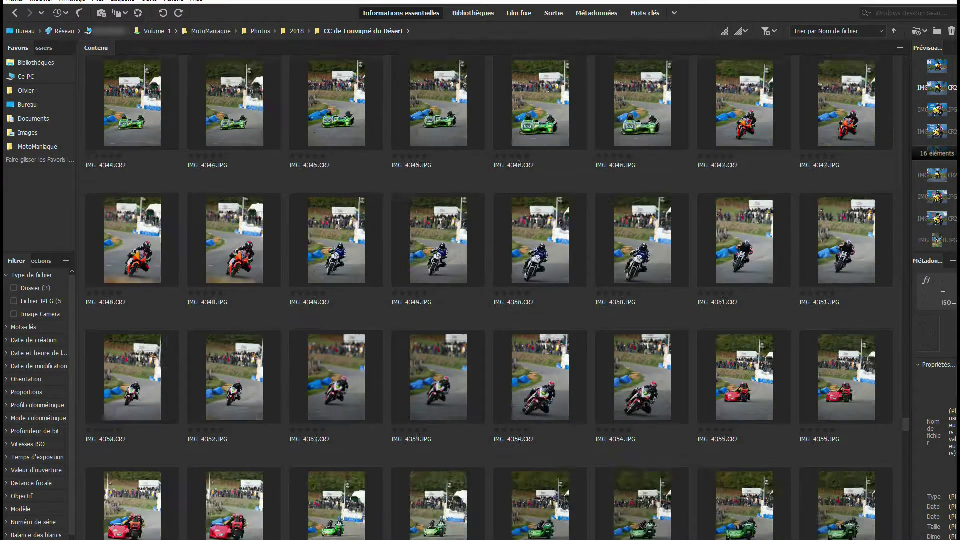
{"action": "scroll", "coordinate": [495, 297], "scroll_direction": "down", "scroll_amount": 2}
{"action": "scroll", "coordinate": [495, 297], "scroll_direction": "down", "scroll_amount": 1}
{"action": "scroll", "coordinate": [495, 297], "scroll_direction": "down", "scroll_amount": 1}
{"action": "scroll", "coordinate": [494, 297], "scroll_direction": "down", "scroll_amount": 1}
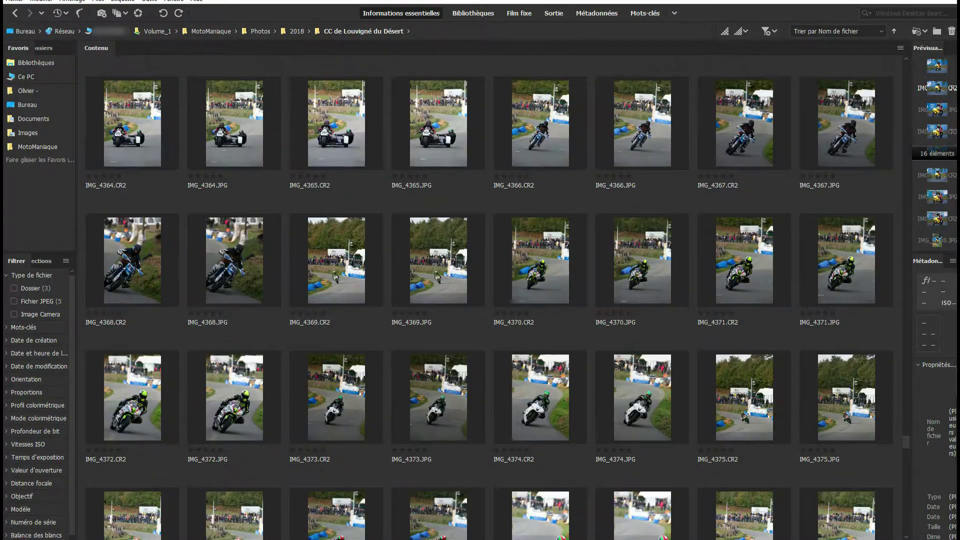
{"action": "scroll", "coordinate": [495, 296], "scroll_direction": "down", "scroll_amount": 1}
{"action": "scroll", "coordinate": [495, 297], "scroll_direction": "up", "scroll_amount": 1}
{"action": "scroll", "coordinate": [495, 297], "scroll_direction": "up", "scroll_amount": 1}
{"action": "scroll", "coordinate": [495, 297], "scroll_direction": "down", "scroll_amount": 2}
{"action": "scroll", "coordinate": [495, 296], "scroll_direction": "down", "scroll_amount": 2}
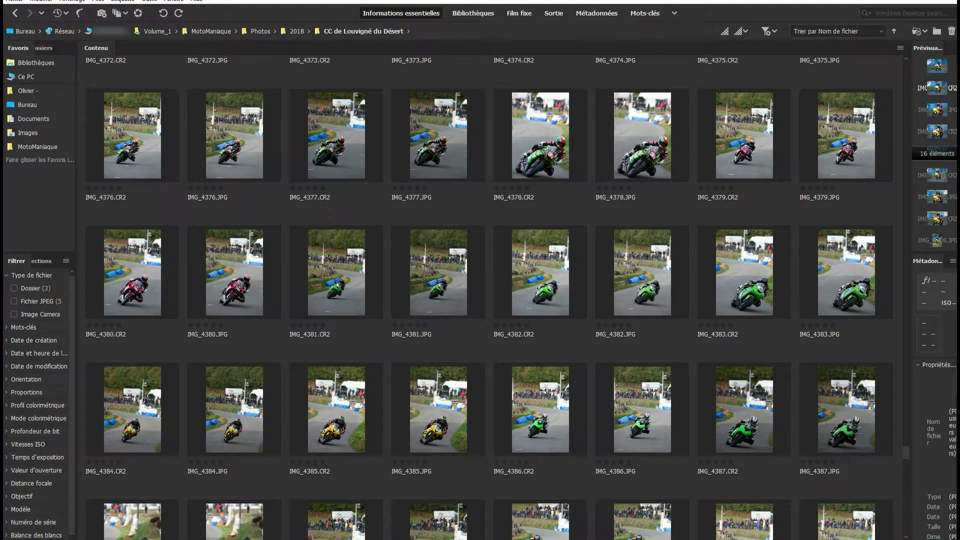
{"action": "key", "text": "shift+Left"}
{"action": "key", "text": "shift+Left"}
{"action": "key", "text": "shift+Left"}
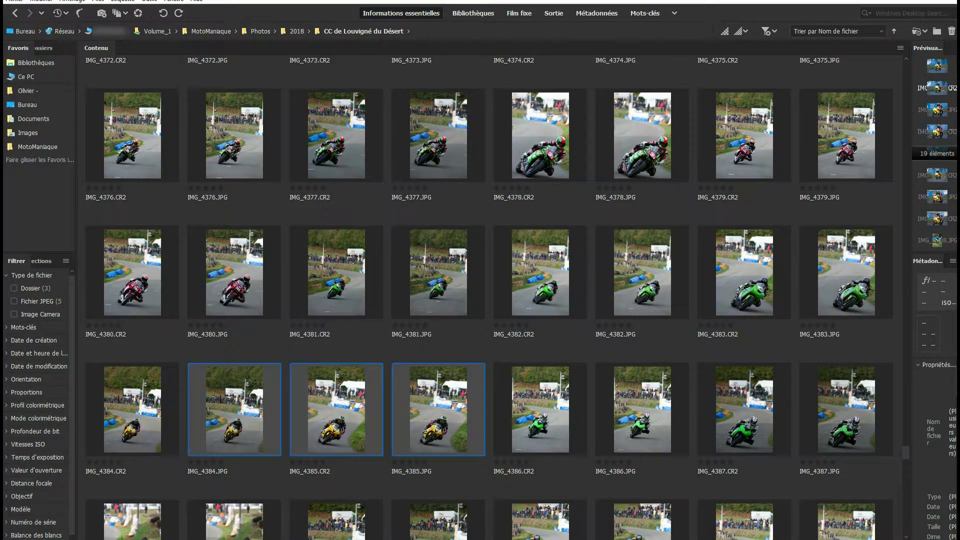
{"action": "key", "text": "shift+Left"}
Add both IMG_4245 files, JPG and CR2, to the selection.
{"action": "scroll", "coordinate": [495, 297], "scroll_direction": "up", "scroll_amount": 2}
{"action": "scroll", "coordinate": [495, 297], "scroll_direction": "up", "scroll_amount": 1}
{"action": "scroll", "coordinate": [495, 297], "scroll_direction": "up", "scroll_amount": 1}
{"action": "scroll", "coordinate": [495, 297], "scroll_direction": "up", "scroll_amount": 1}
{"action": "scroll", "coordinate": [495, 297], "scroll_direction": "up", "scroll_amount": 3}
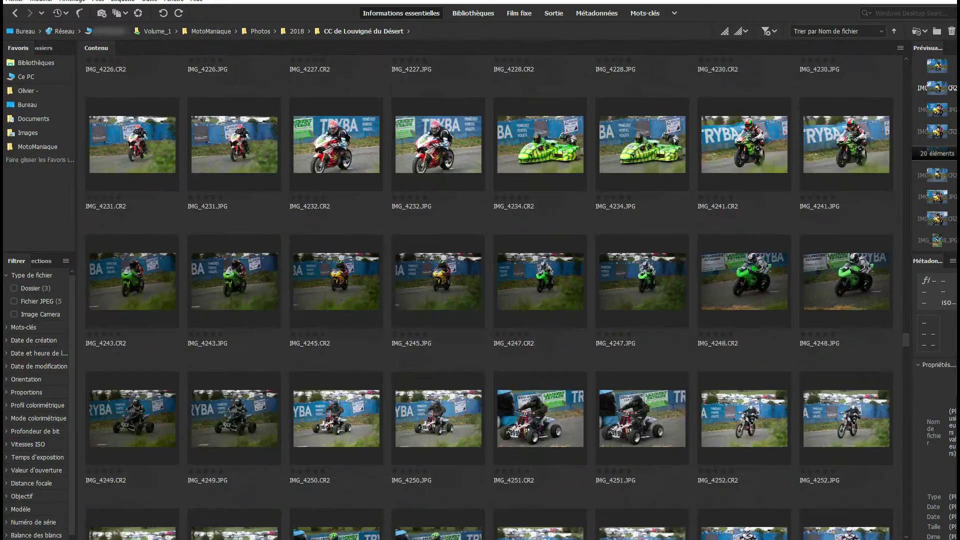
{"action": "left_click", "coordinate": [435, 300]}
{"action": "key", "text": "shift+Left"}
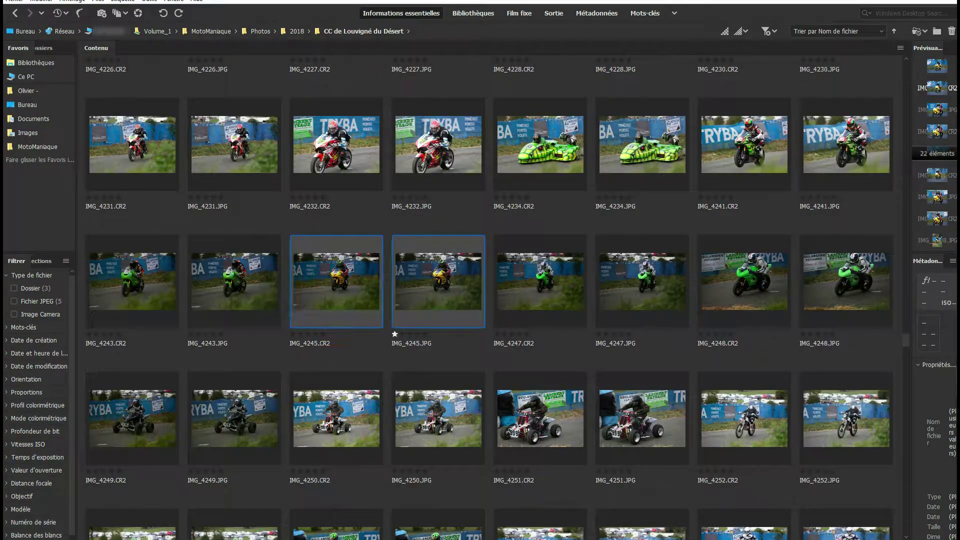
Start Changement de nom global on the 22 files with Déplacer dans un autre dossier chosen.
{"action": "right_click", "coordinate": [423, 309]}
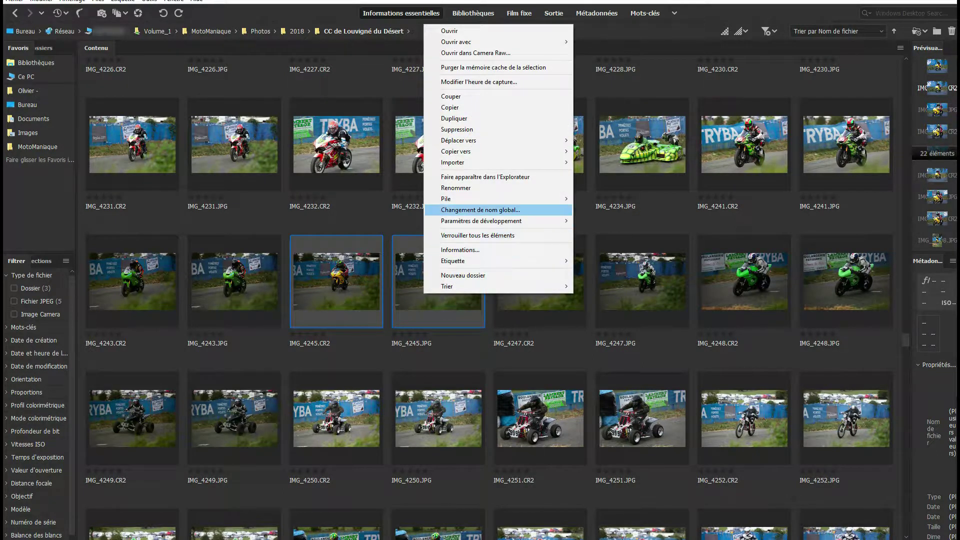
{"action": "left_click", "coordinate": [480, 209]}
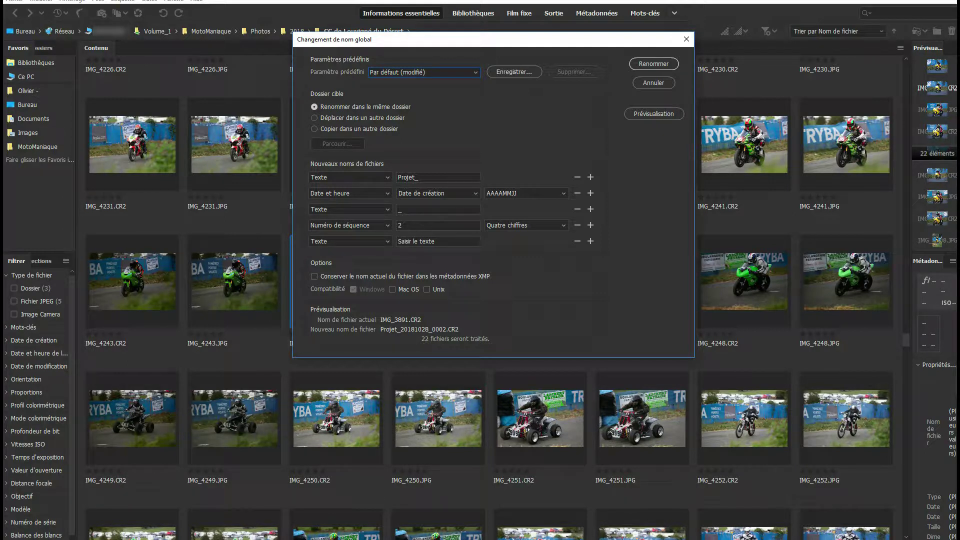
{"action": "key", "text": "Down"}
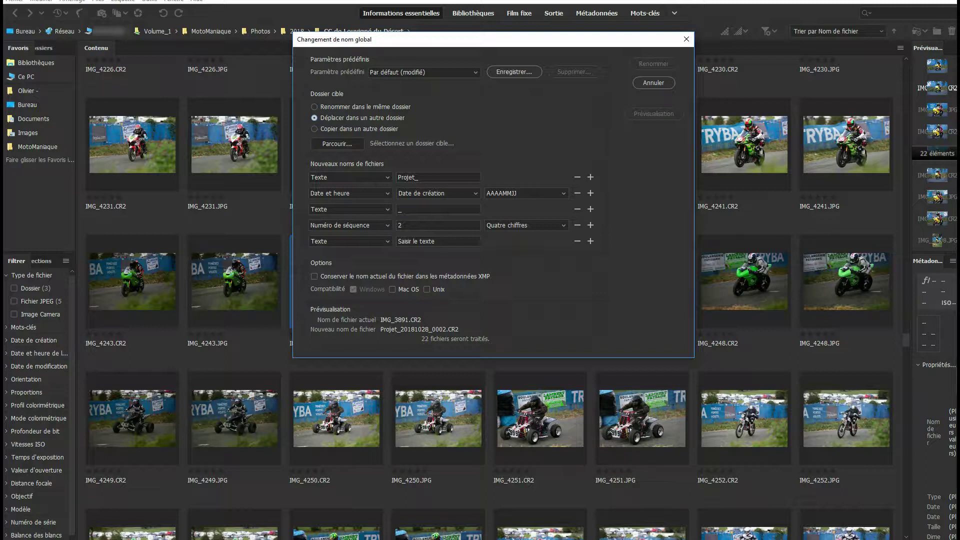
Set the 600 folder as the batch-rename destination.
{"action": "left_click", "coordinate": [337, 143]}
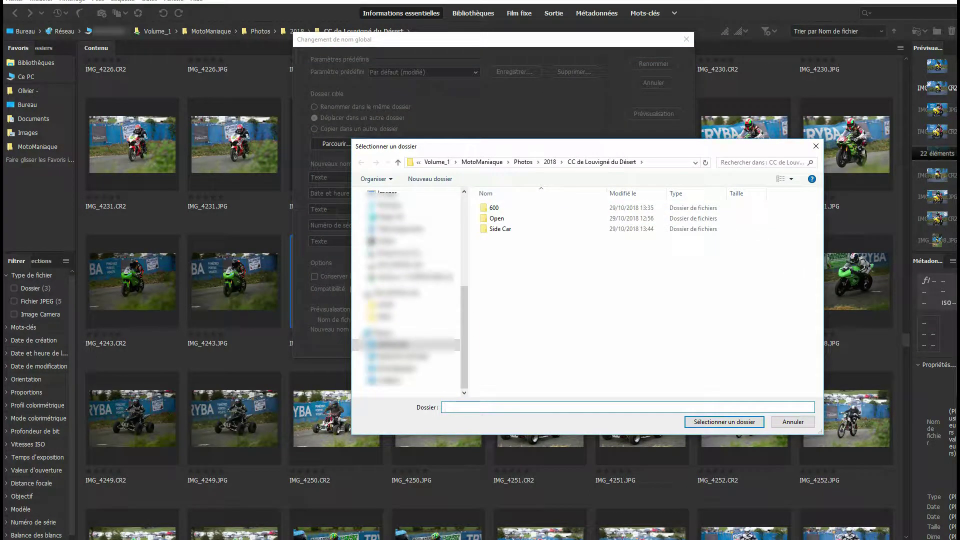
{"action": "left_click", "coordinate": [494, 207]}
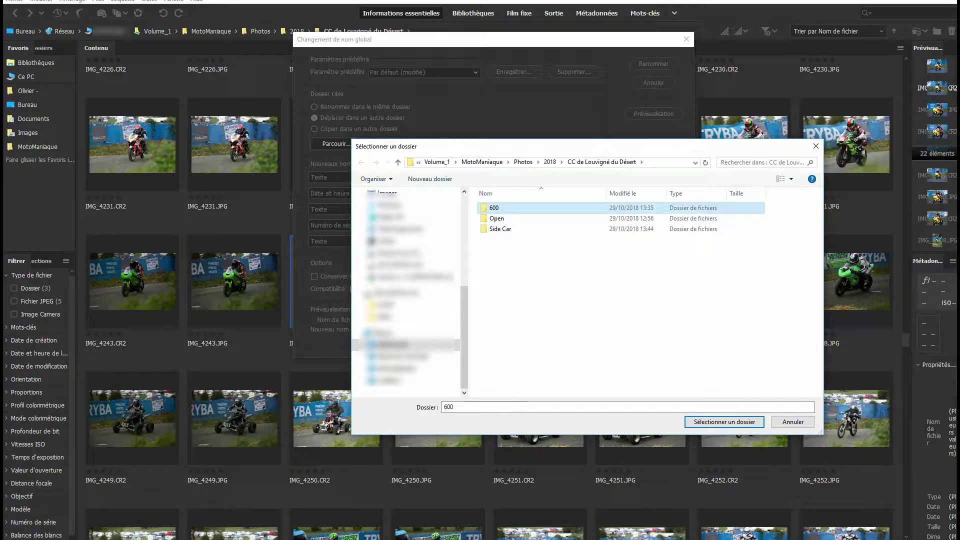
{"action": "key", "text": "Return"}
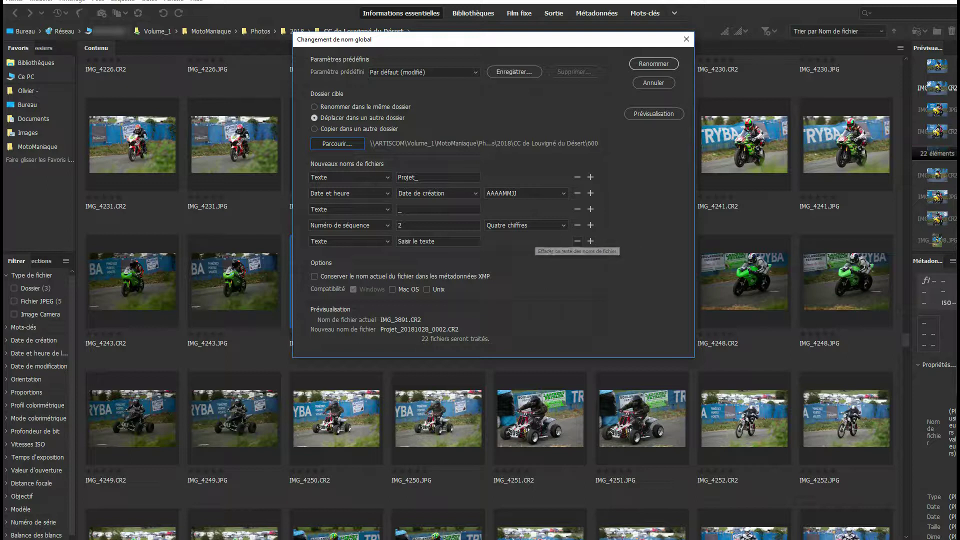
Remove the date, underscore and sequence name parts, leaving one string-substitution rule.
{"action": "left_click", "coordinate": [577, 241]}
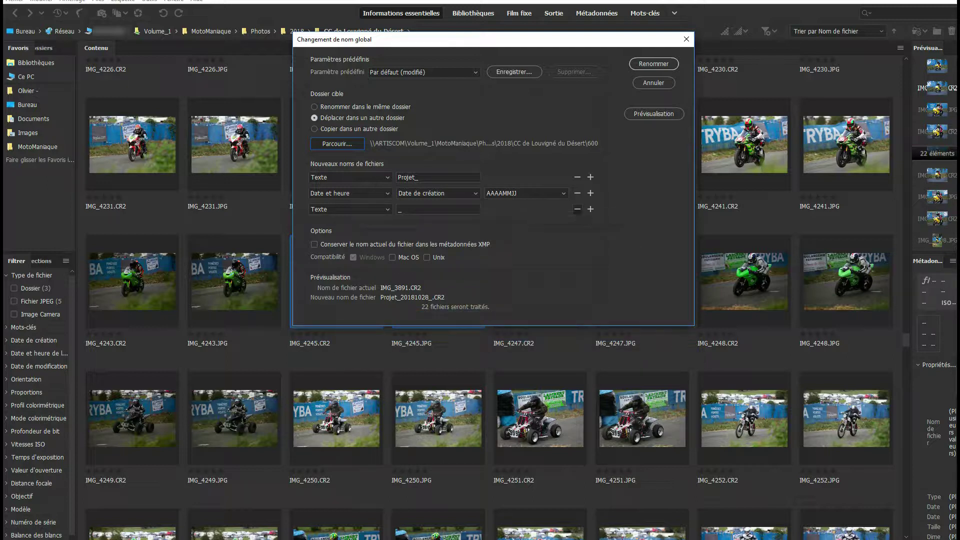
{"action": "left_click", "coordinate": [577, 209]}
{"action": "left_click", "coordinate": [577, 193]}
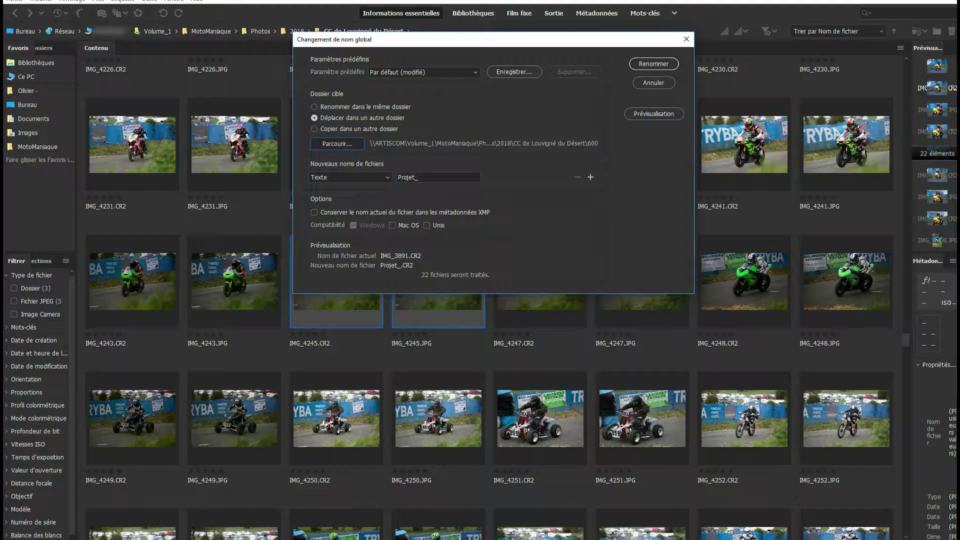
{"action": "left_click", "coordinate": [350, 176]}
{"action": "left_click", "coordinate": [350, 270]}
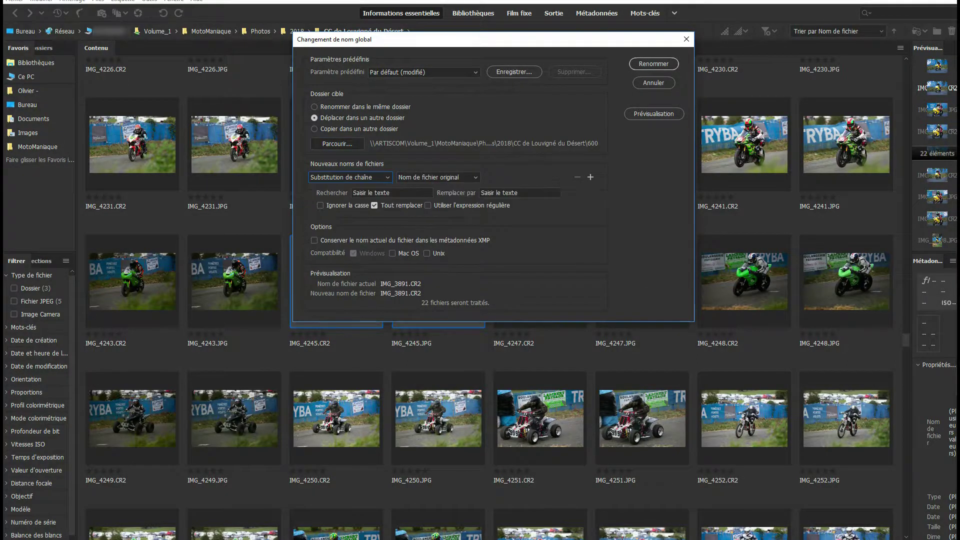
Replace 'IMG' with '-601-IMG' in the filenames and run the rename into 600.
{"action": "left_click", "coordinate": [392, 192]}
{"action": "type", "text": "IMG"}
{"action": "key", "text": "Tab"}
{"action": "type", "text": "-601-IMG"}
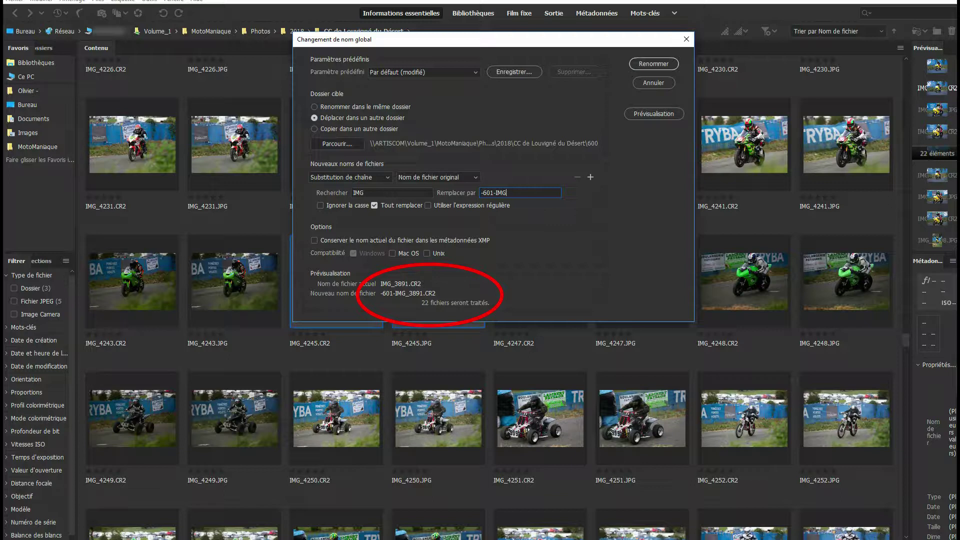
{"action": "key", "text": "Return"}
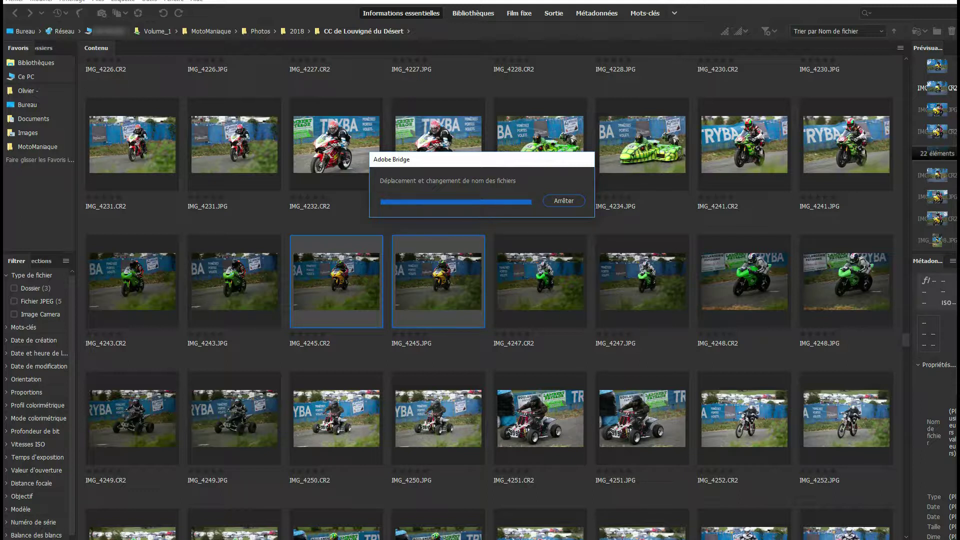
Scroll back to the top of the Content panel and open the 600 folder.
{"action": "scroll", "coordinate": [495, 295], "scroll_direction": "up", "scroll_amount": 5}
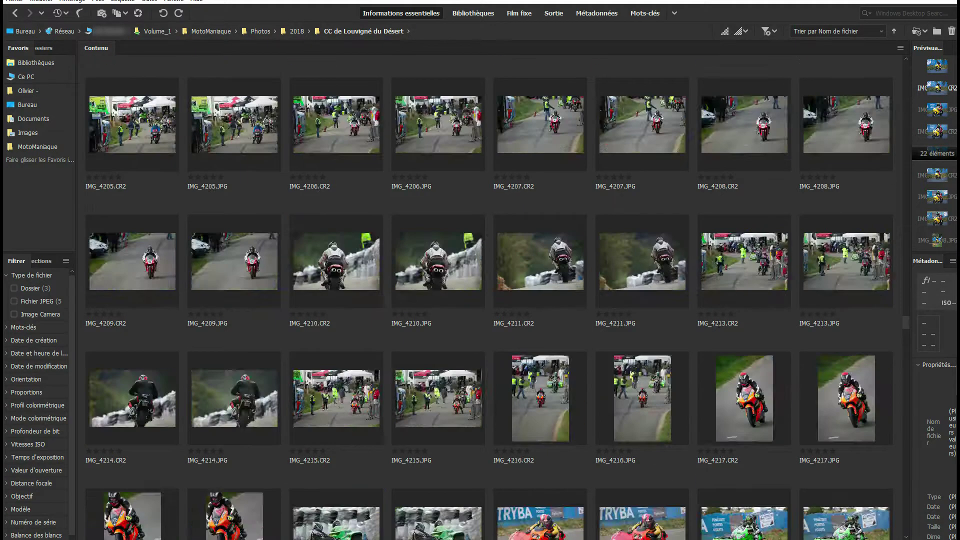
{"action": "scroll", "coordinate": [495, 295], "scroll_direction": "up", "scroll_amount": 5}
{"action": "scroll", "coordinate": [495, 295], "scroll_direction": "up", "scroll_amount": 3}
{"action": "scroll", "coordinate": [495, 295], "scroll_direction": "up", "scroll_amount": 5}
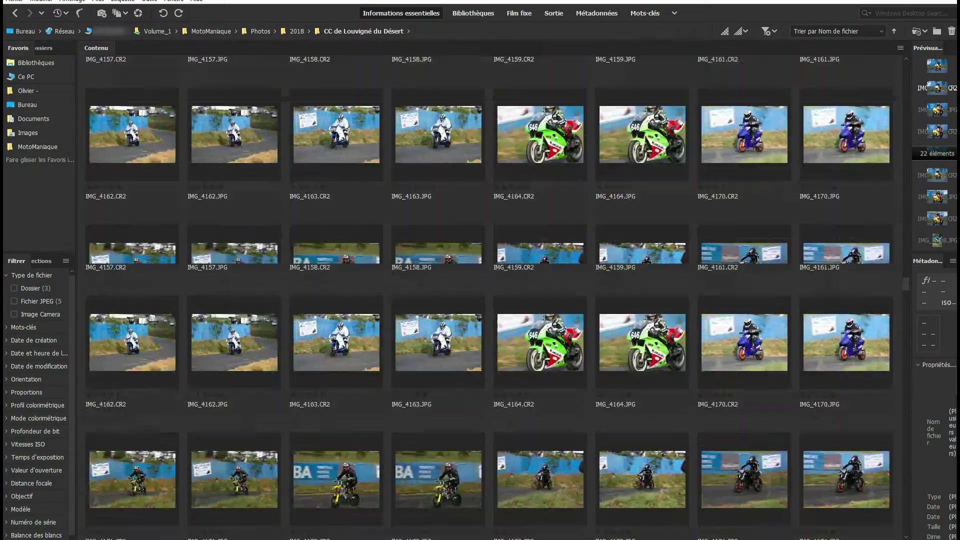
{"action": "scroll", "coordinate": [495, 295], "scroll_direction": "up", "scroll_amount": 5}
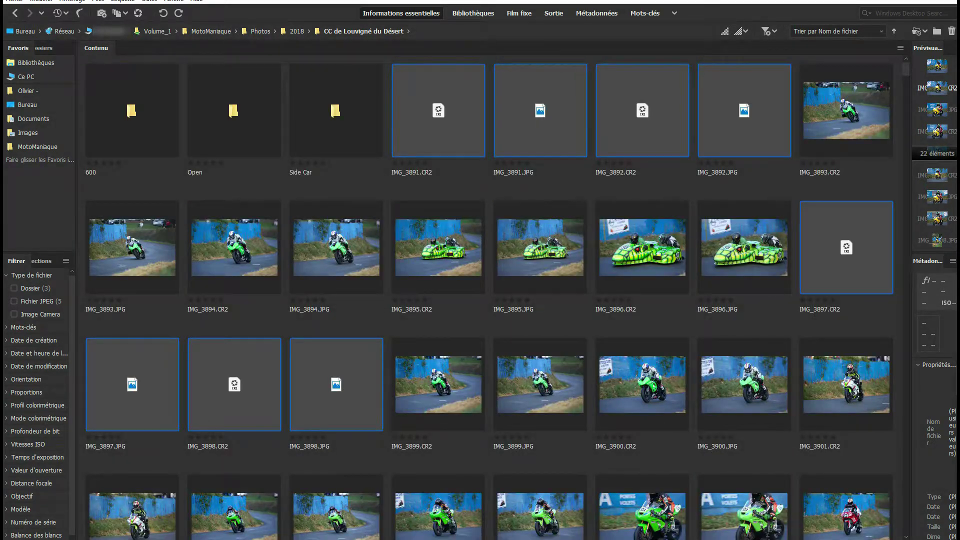
{"action": "double_click", "coordinate": [132, 110]}
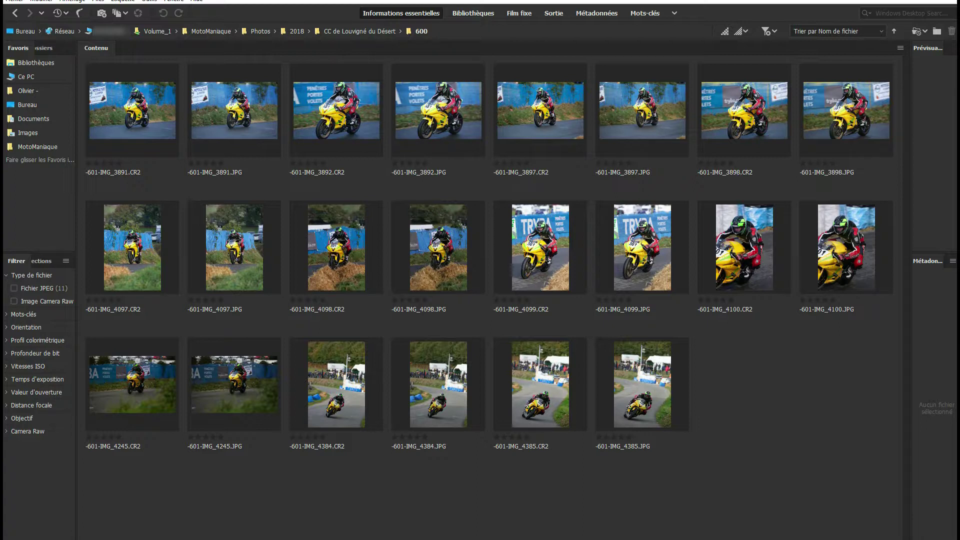
Select -601-IMG_3891.CR2 and preview it full screen.
{"action": "key", "text": "Right"}
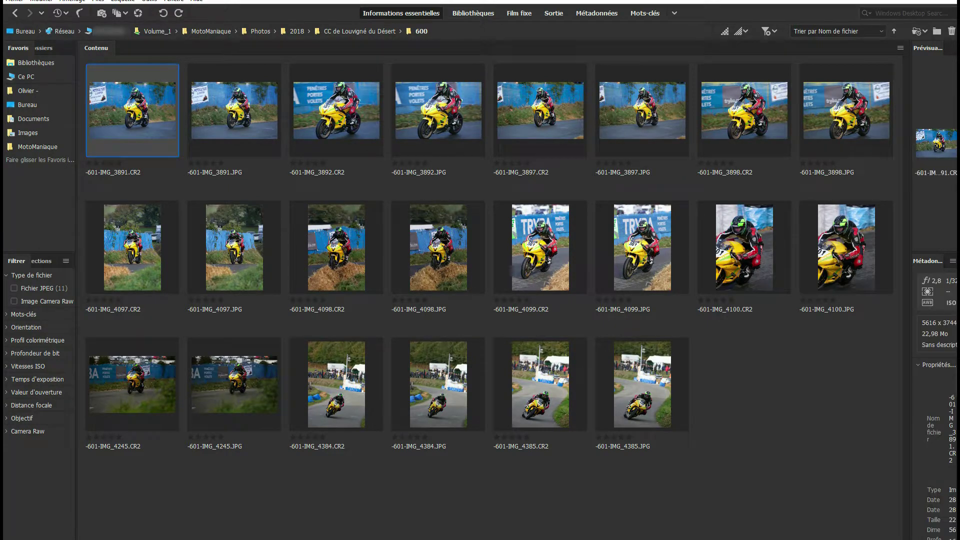
{"action": "key", "text": "space"}
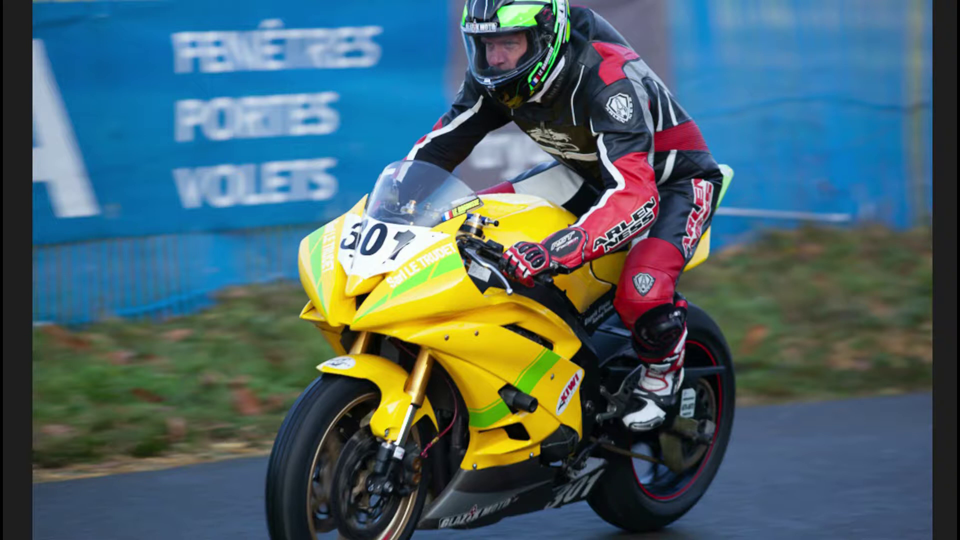
Step through the -601 photos full screen, checking fairing, front and rider at 100% zoom.
{"action": "scroll", "coordinate": [508, 206], "scroll_direction": "up", "scroll_amount": 5}
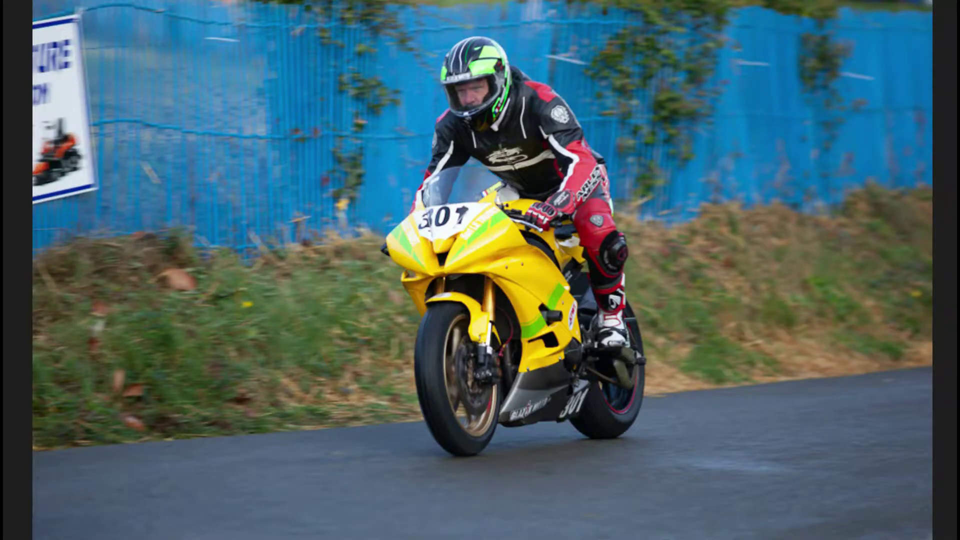
{"action": "key", "text": "1"}
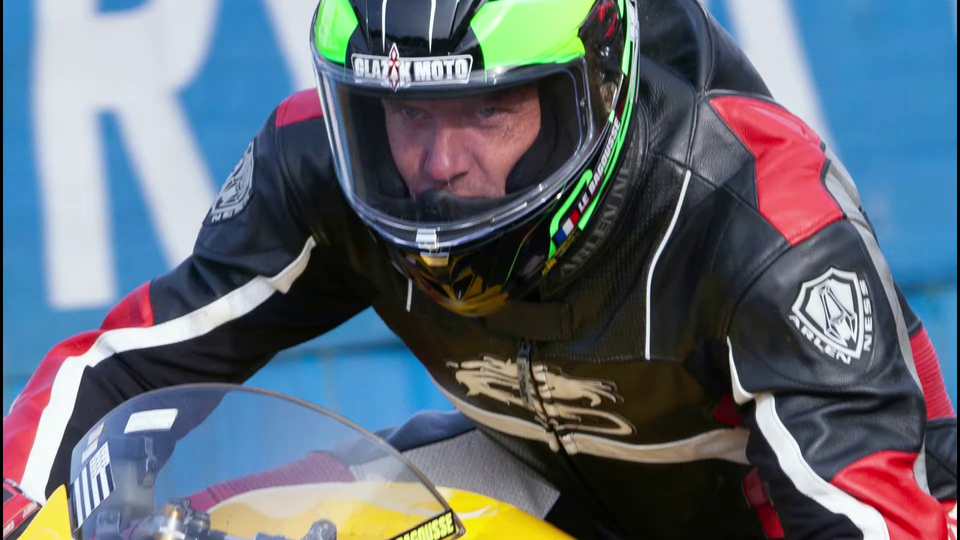
{"action": "key", "text": "Right"}
{"action": "key", "text": "Right"}
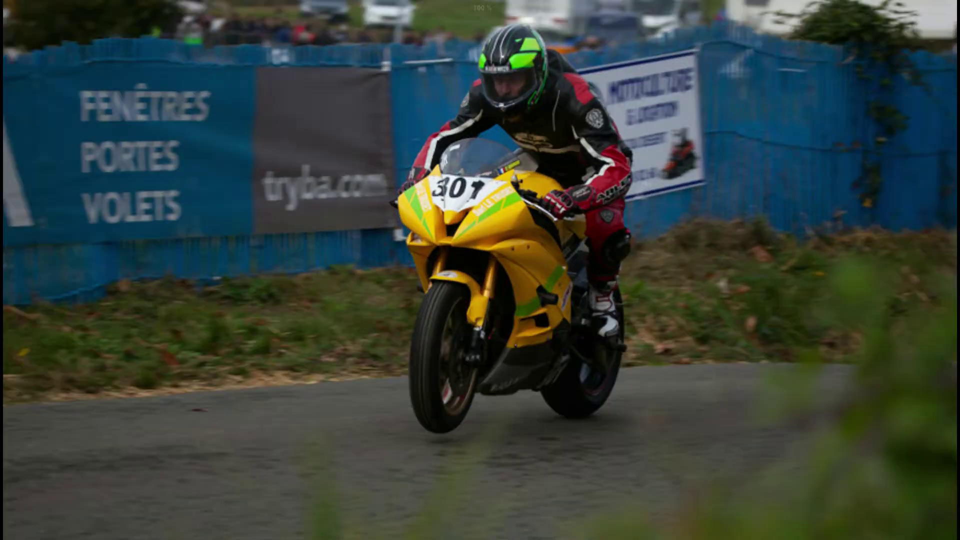
{"action": "key", "text": "1"}
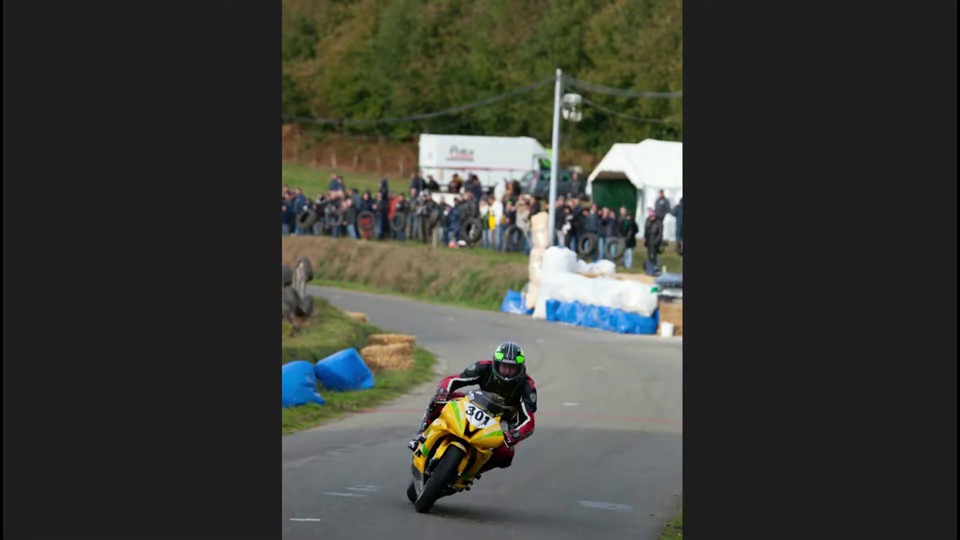
{"action": "key", "text": "1"}
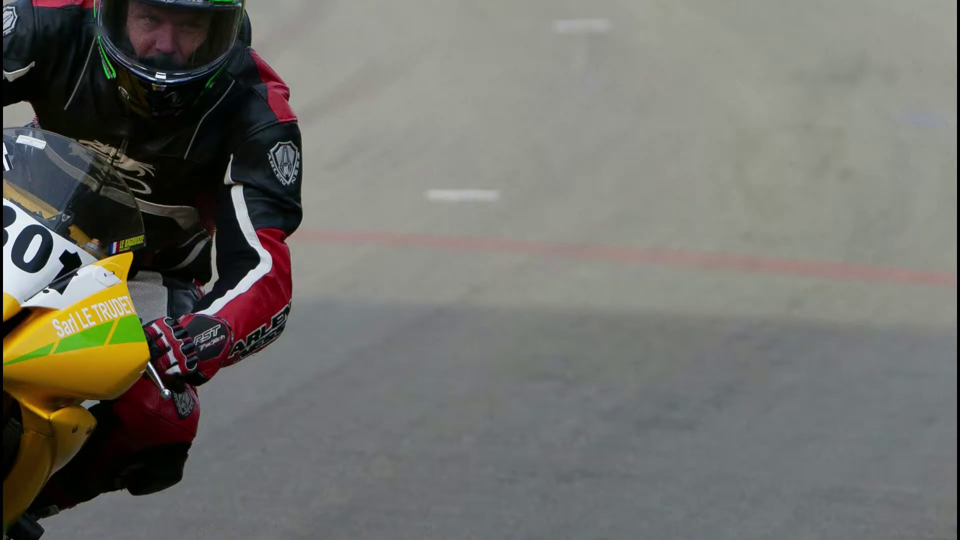
{"action": "key", "text": "1"}
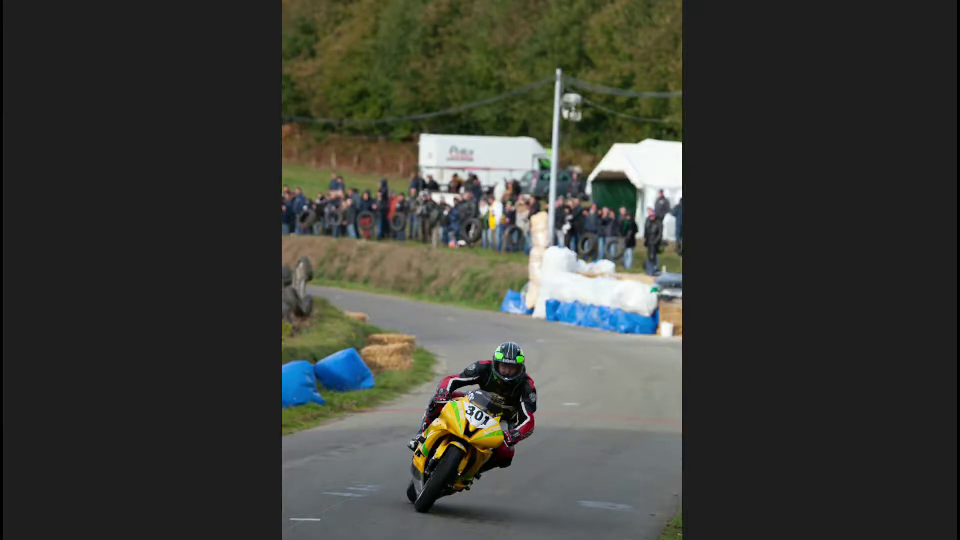
{"action": "key", "text": "Right"}
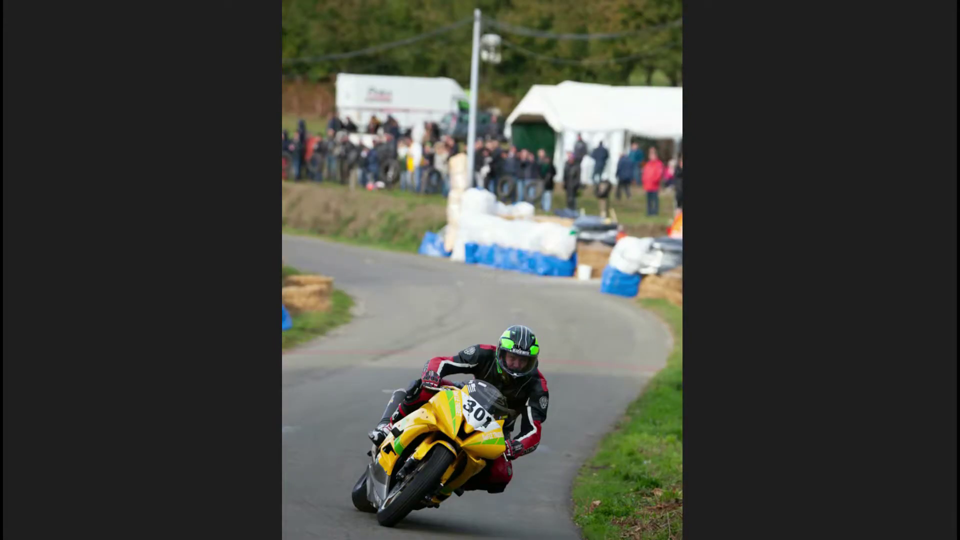
{"action": "key", "text": "1"}
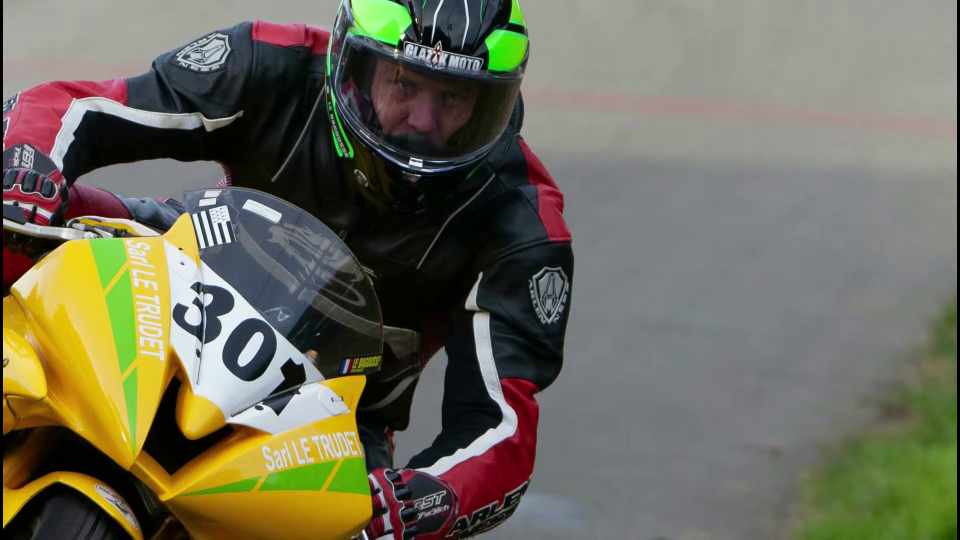
{"action": "key", "text": "1"}
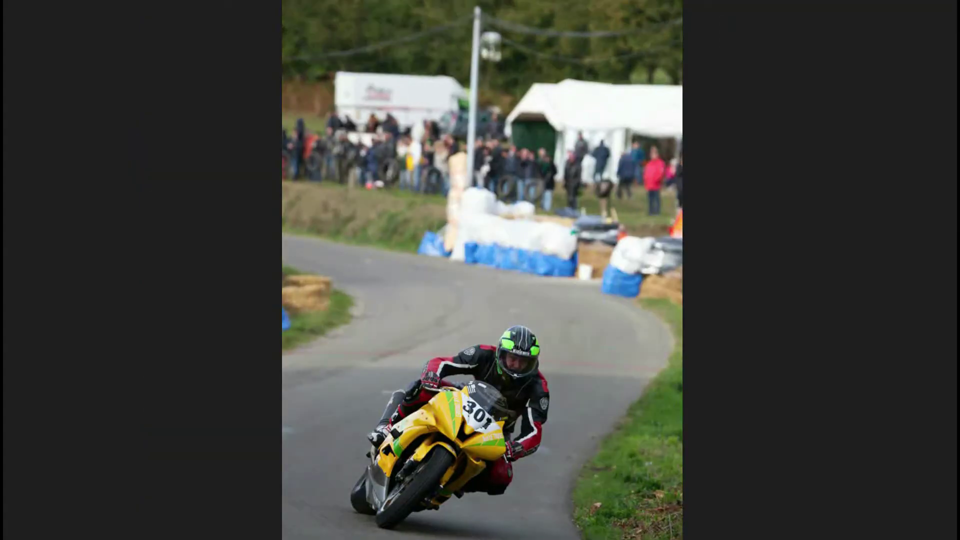
{"action": "key", "text": "Right"}
{"action": "key", "text": "Escape"}
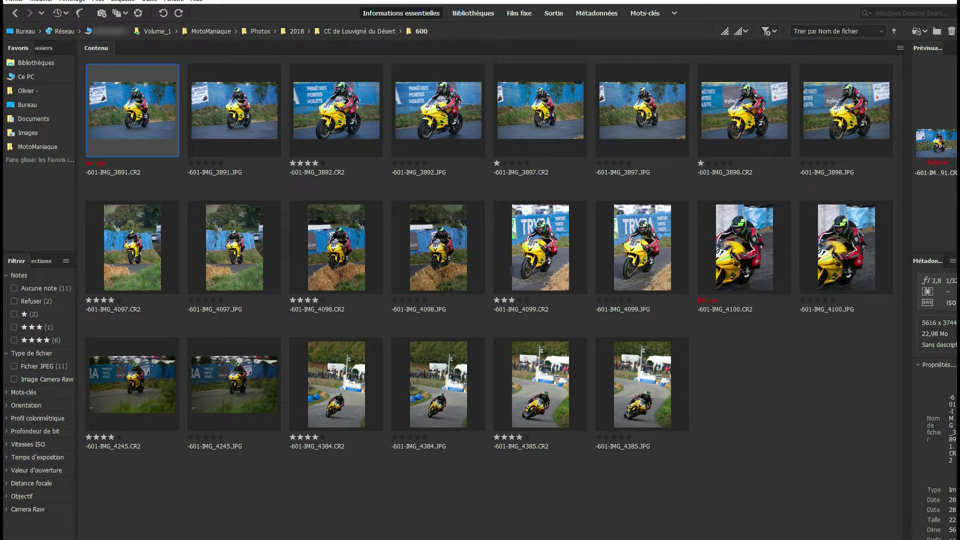
Filter the 600 folder to rejected photos and select both.
{"action": "left_click", "coordinate": [768, 31]}
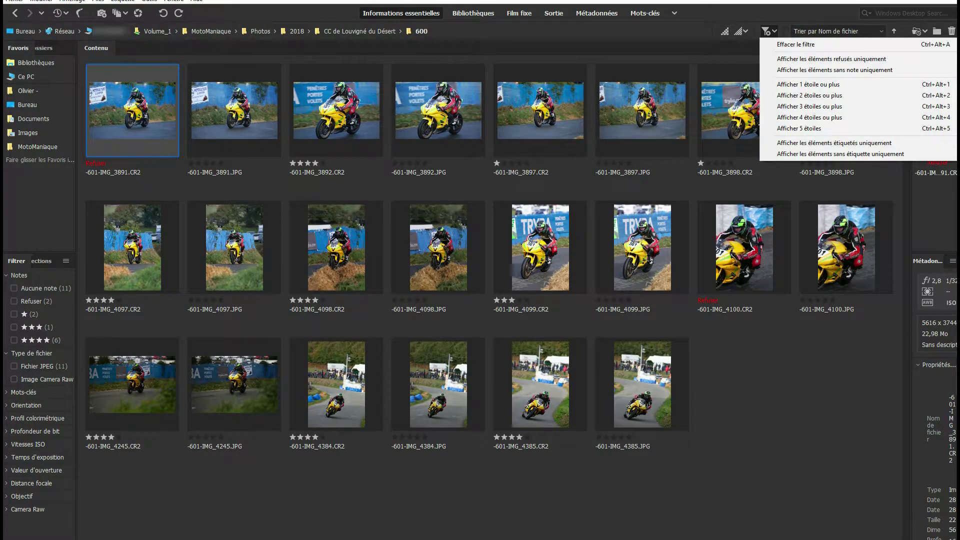
{"action": "left_click", "coordinate": [831, 59]}
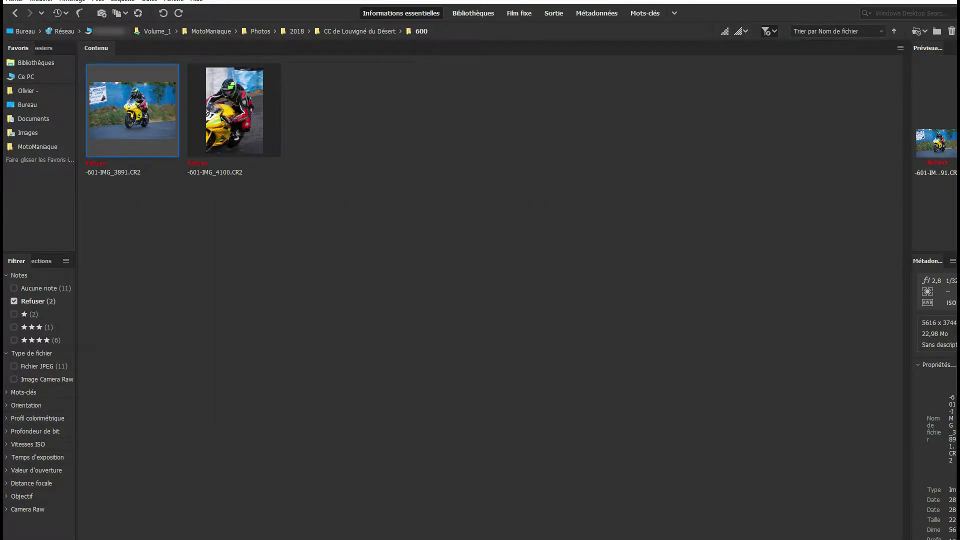
{"action": "key", "text": "ctrl+a"}
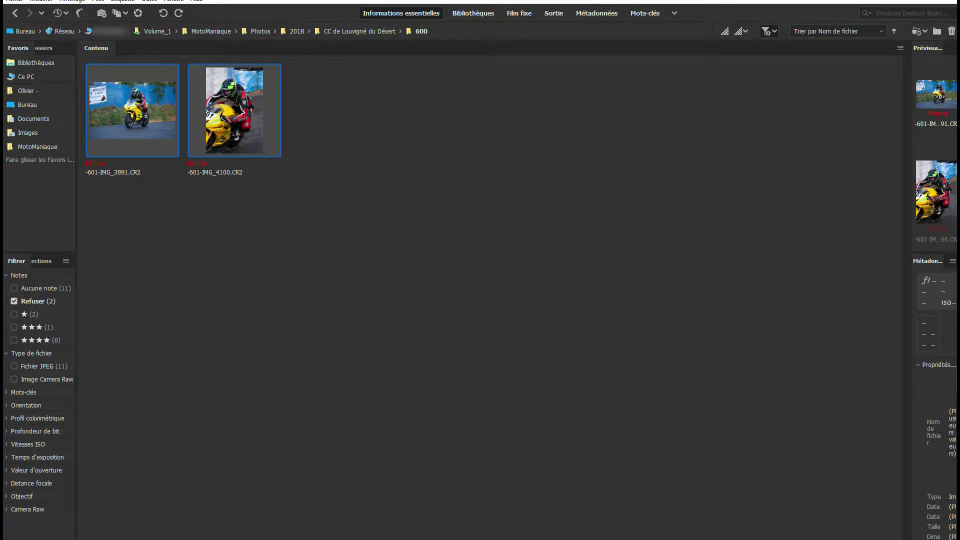
Clear the filter, add the matching JPGs and move all four files to the trash.
{"action": "left_click", "coordinate": [767, 31]}
{"action": "left_click", "coordinate": [790, 40]}
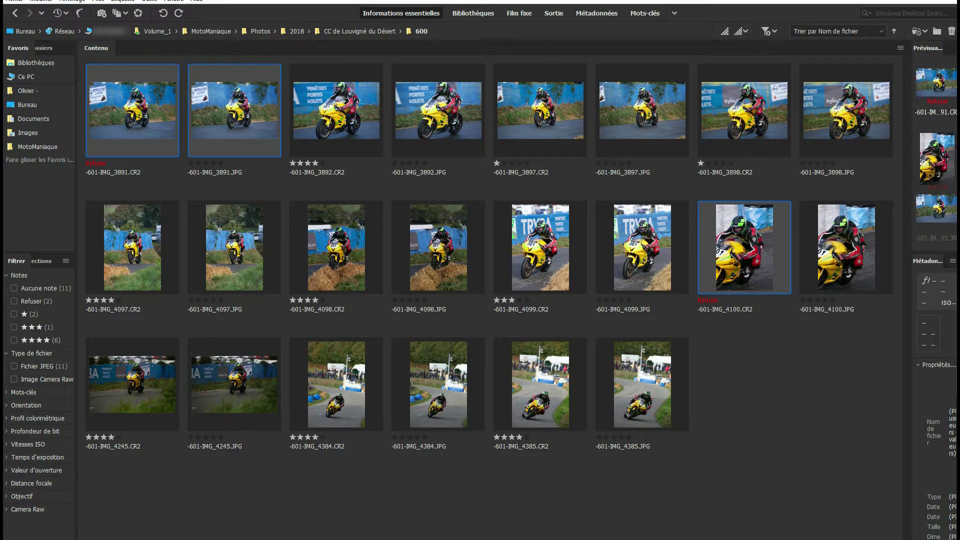
{"action": "left_click", "coordinate": [845, 246], "text": "ctrl"}
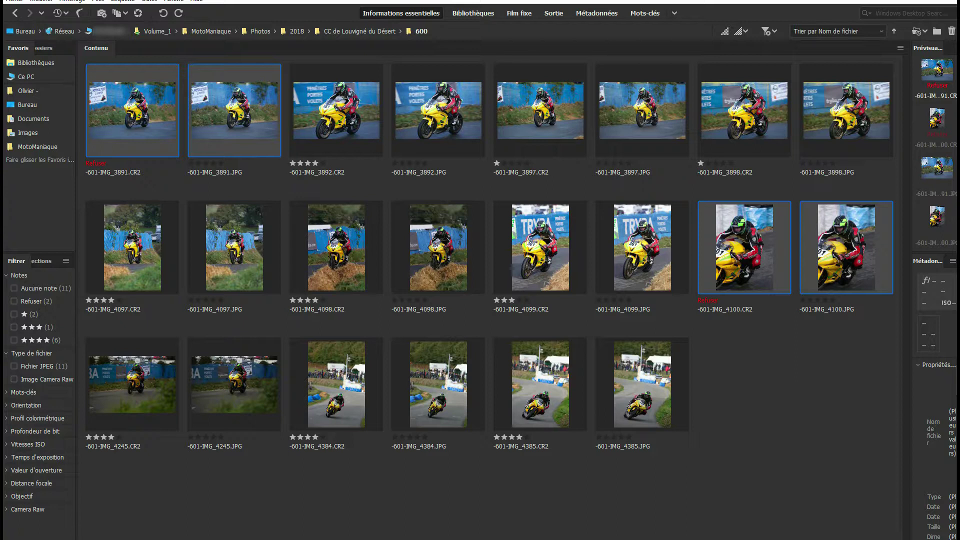
{"action": "right_click", "coordinate": [754, 254]}
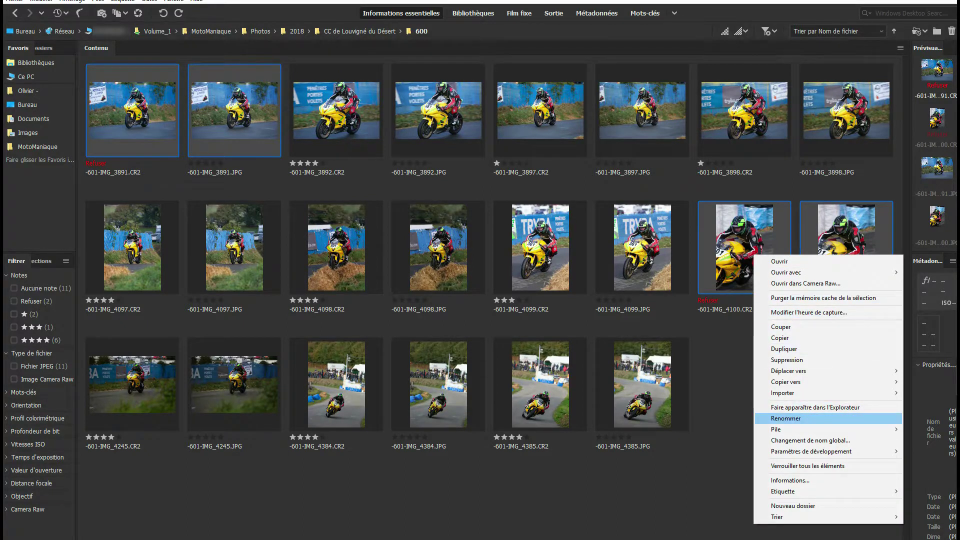
{"action": "left_click", "coordinate": [786, 359]}
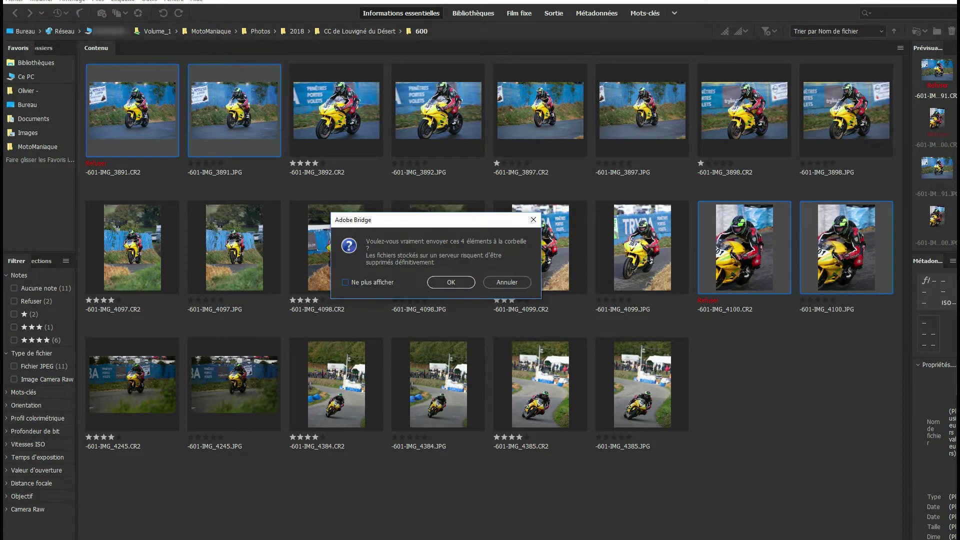
{"action": "key", "text": "Return"}
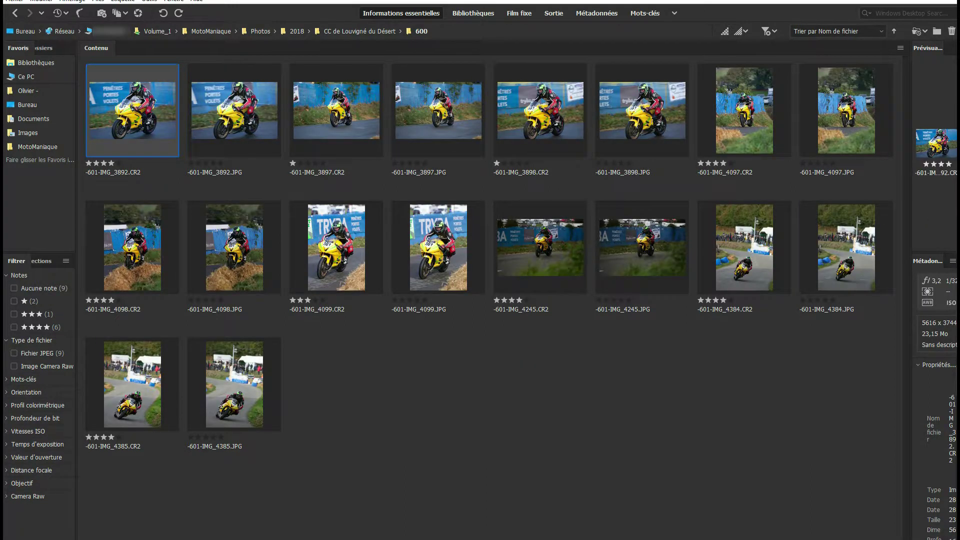
Filter Bridge to 4-star-or-better photos and select -601-IMG_4245 and -601-IMG_4098.
{"action": "left_click", "coordinate": [766, 31]}
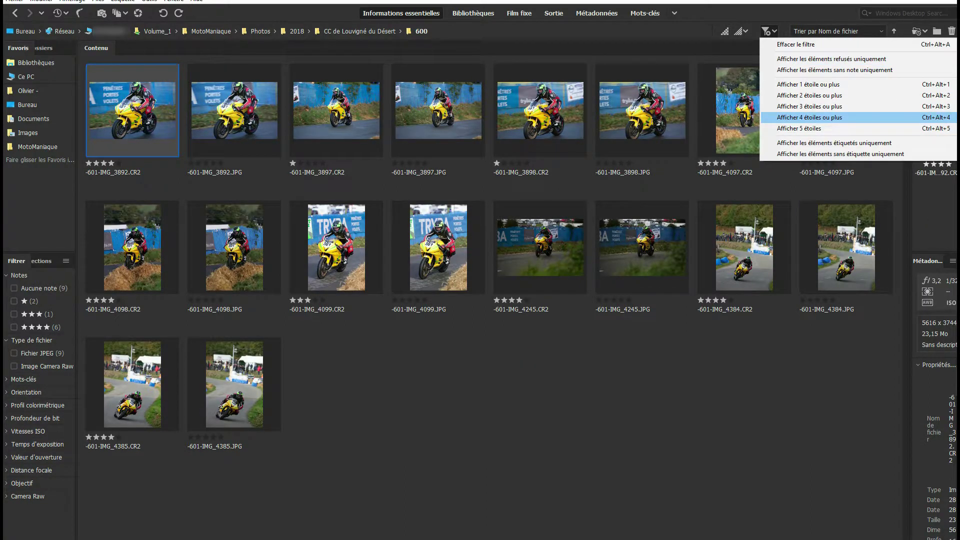
{"action": "left_click", "coordinate": [809, 117]}
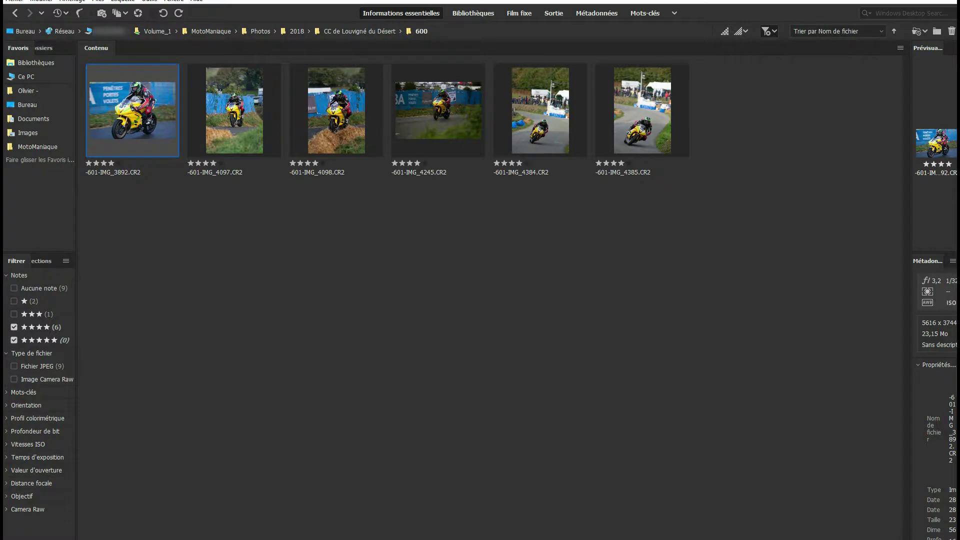
{"action": "left_click", "coordinate": [438, 110], "text": "ctrl"}
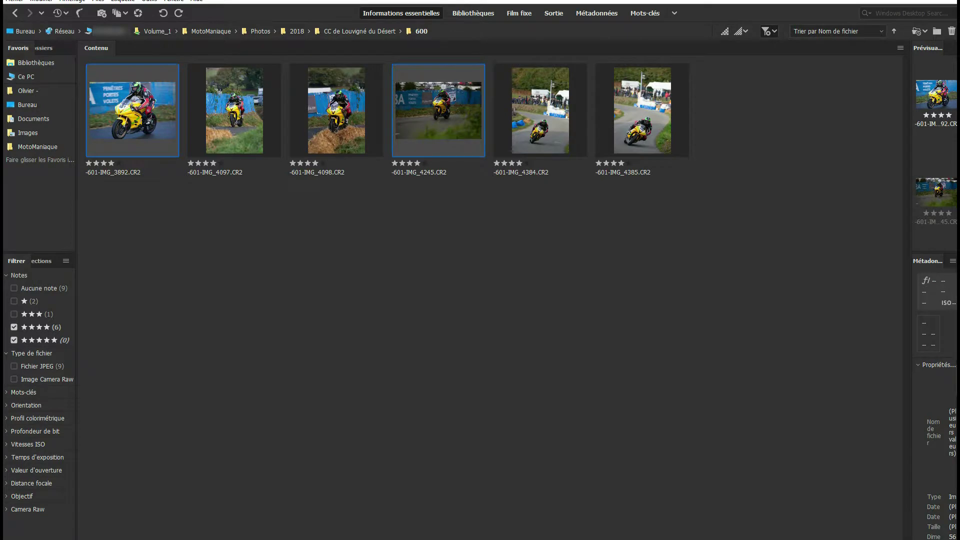
{"action": "left_click", "coordinate": [336, 110], "text": "ctrl"}
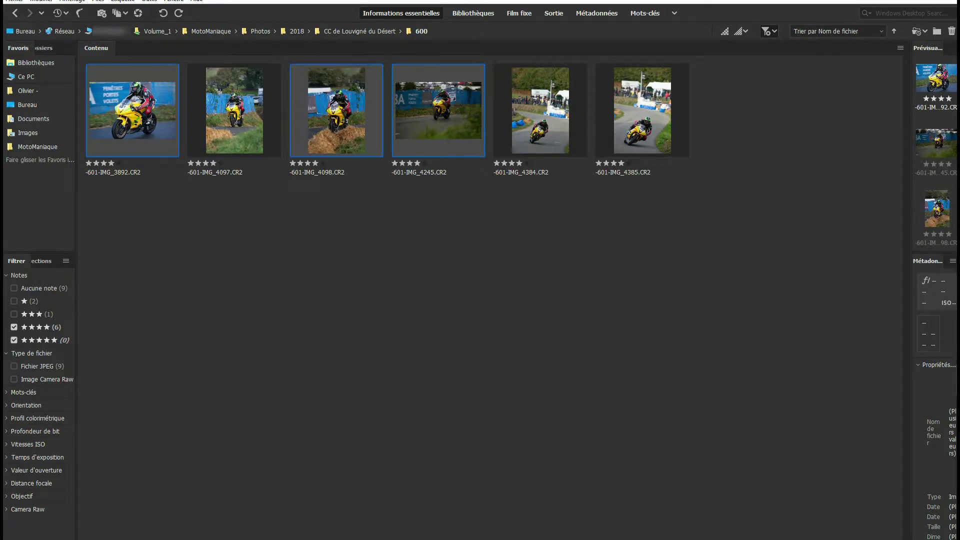
Add -601-IMG_4385 to the selection, browse the four photos, and load IMG_3892.
{"action": "left_click", "coordinate": [642, 110], "text": "ctrl"}
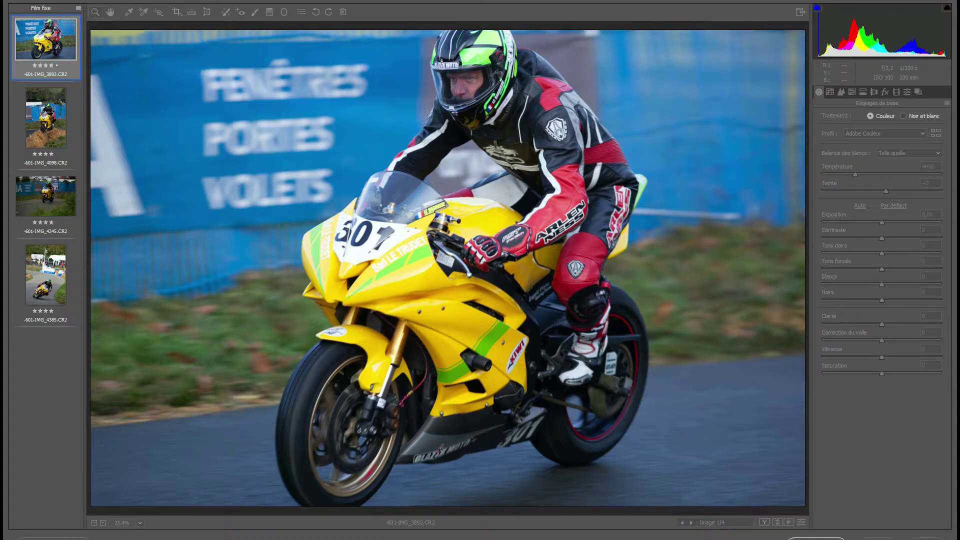
{"action": "key", "text": "Down"}
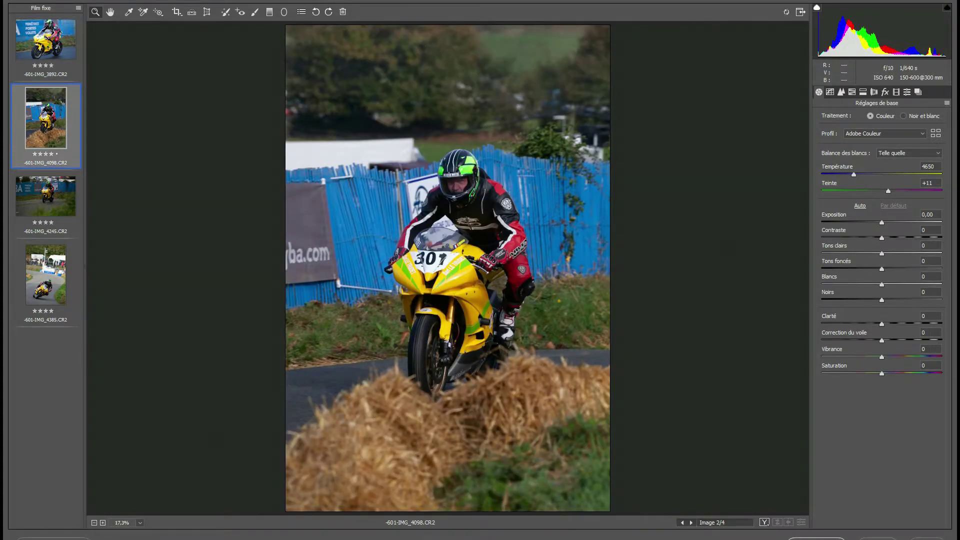
{"action": "key", "text": "Down"}
{"action": "key", "text": "Down"}
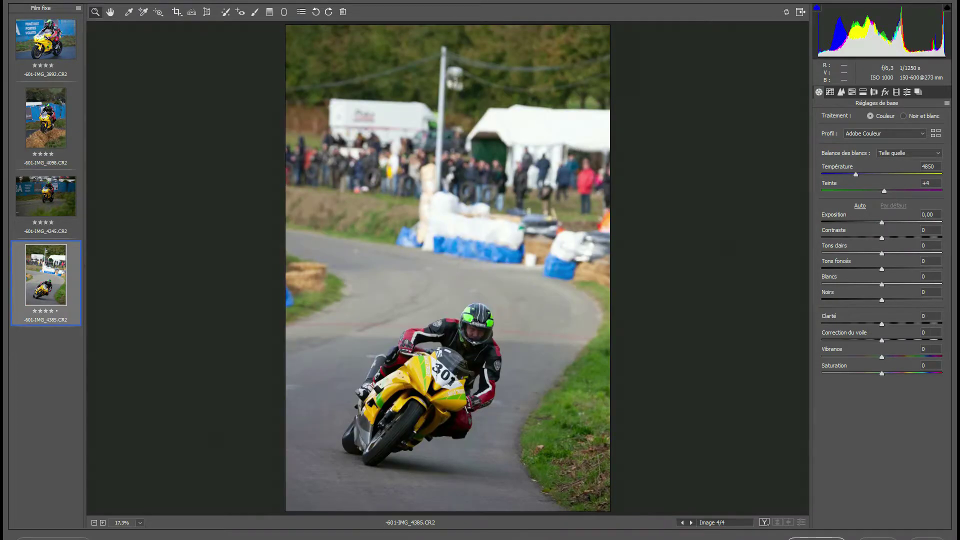
{"action": "key", "text": "Up"}
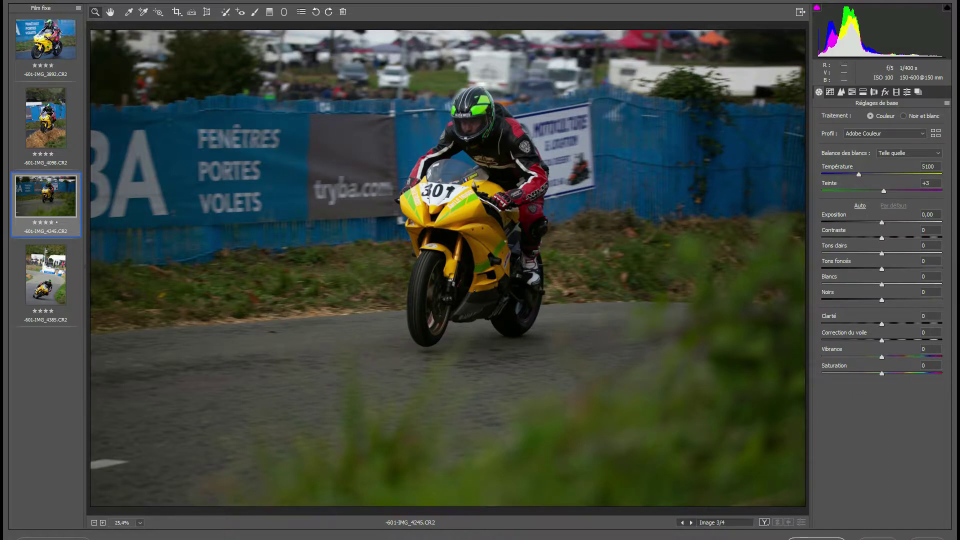
{"action": "left_click", "coordinate": [46, 39]}
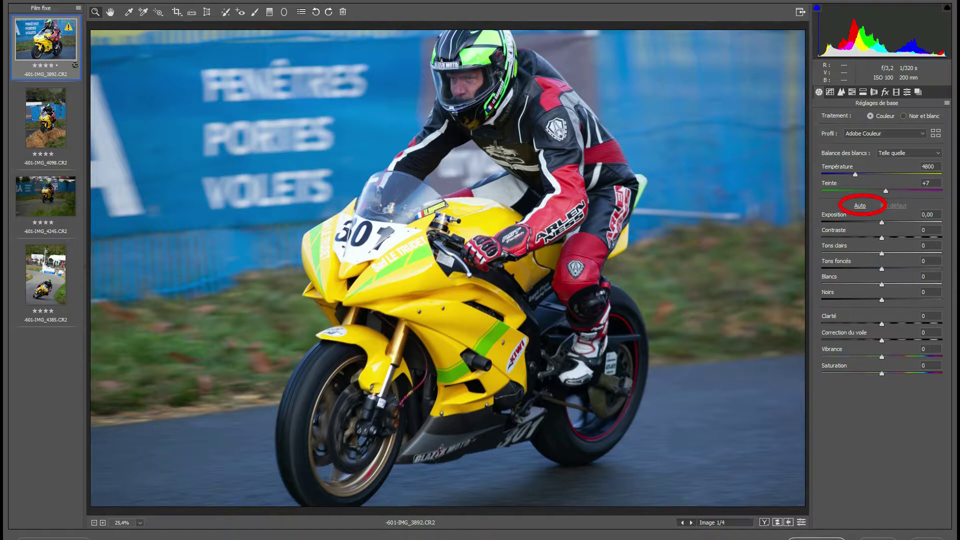
Auto-tone IMG_3892, then set contrast to 0 and vibrance to +9.
{"action": "key", "text": "ctrl+u"}
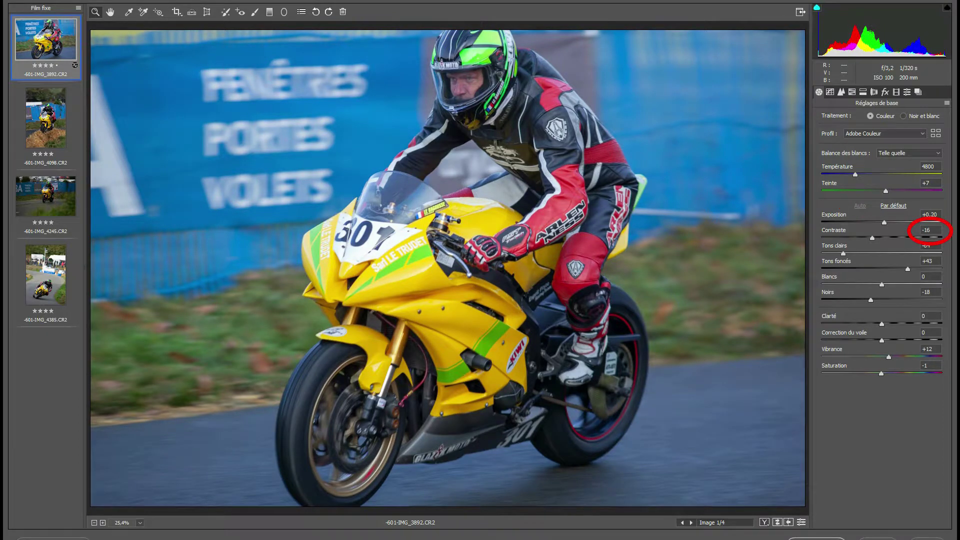
{"action": "type", "text": "0"}
{"action": "key", "text": "Return"}
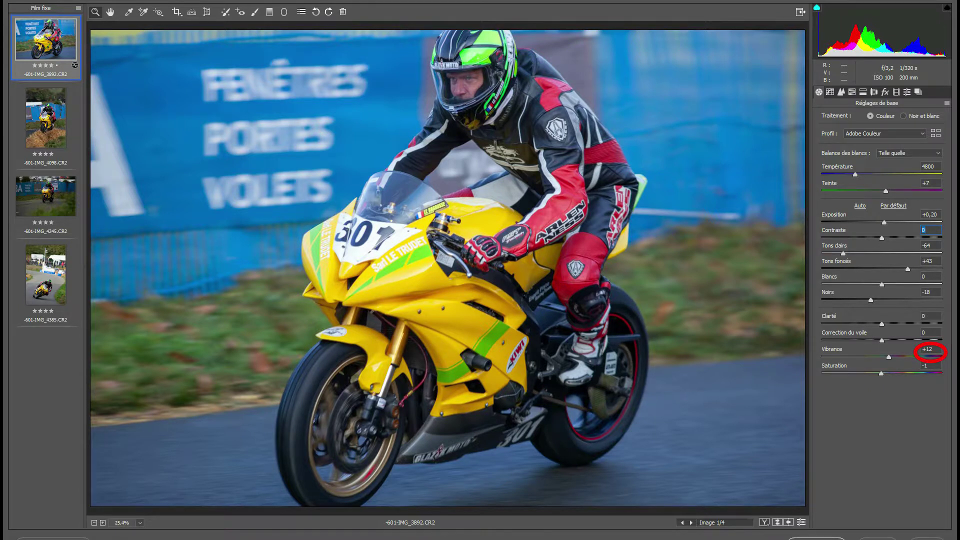
{"action": "type", "text": "9"}
{"action": "key", "text": "Return"}
{"action": "type", "text": "-3,3"}
{"action": "key", "text": "Return"}
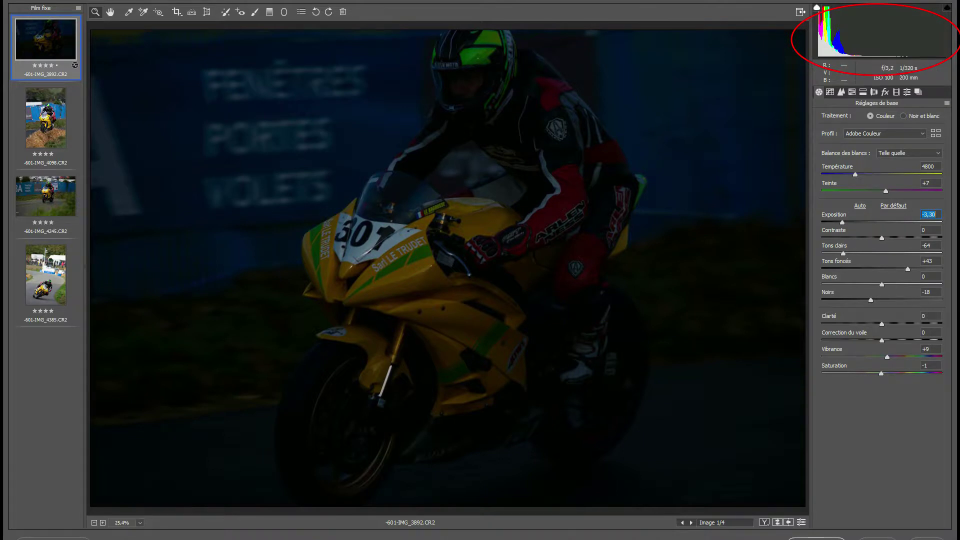
{"action": "key", "text": "ctrl+z"}
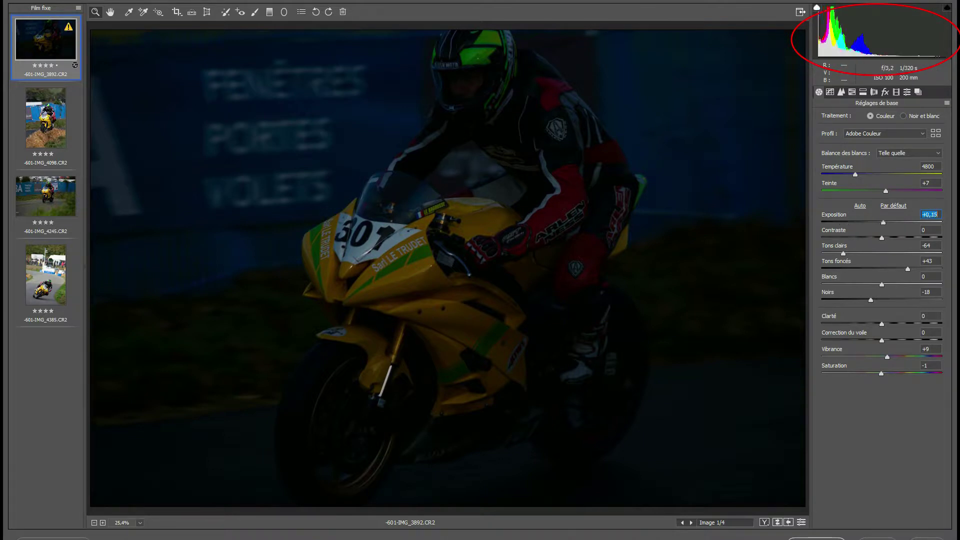
{"action": "key", "text": "Down"}
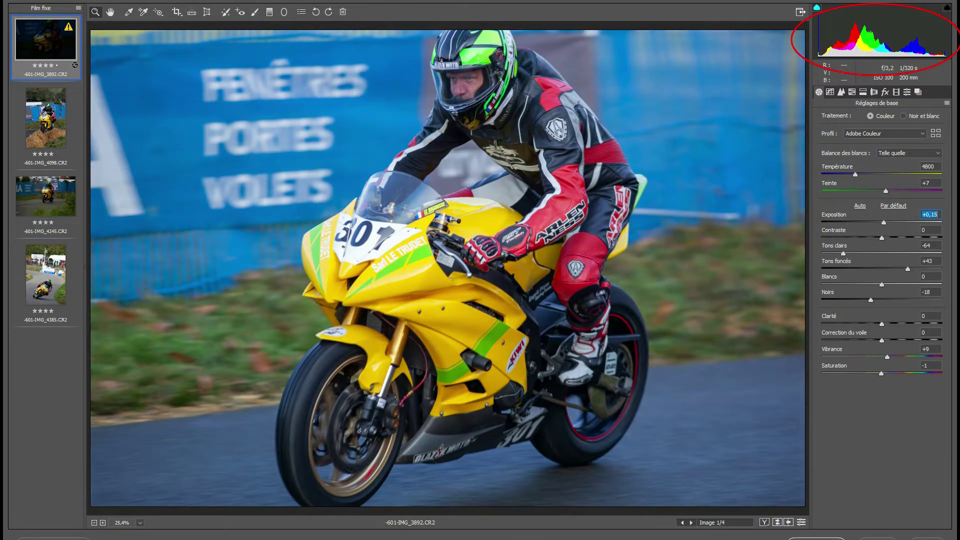
{"action": "key", "text": "Down"}
{"action": "key", "text": "Down"}
{"action": "key", "text": "Down"}
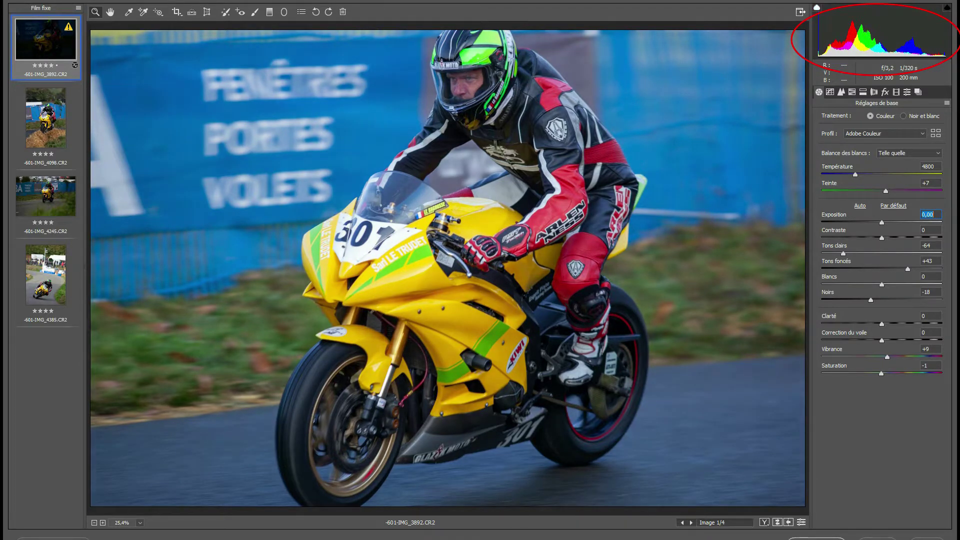
{"action": "key", "text": "Up"}
{"action": "key", "text": "Up"}
{"action": "key", "text": "Up"}
{"action": "key", "text": "Up"}
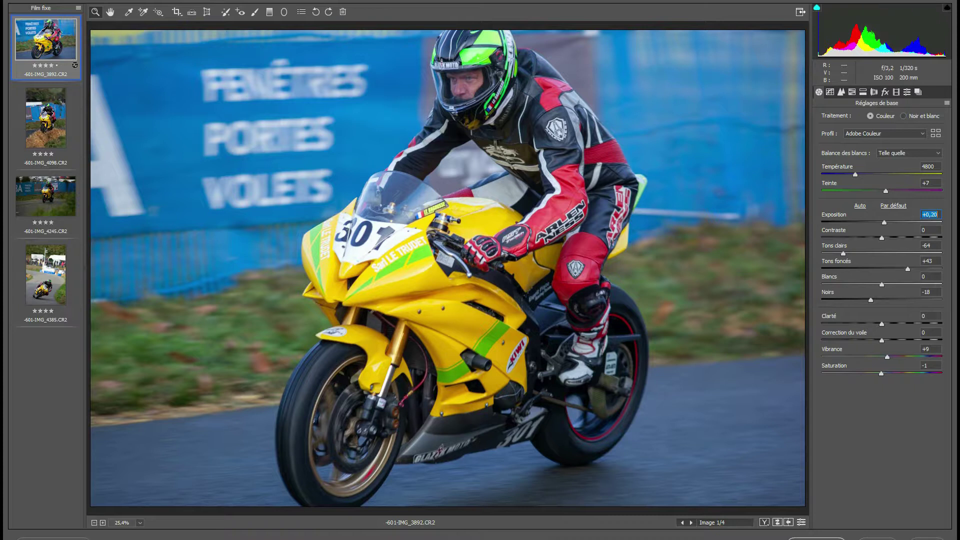
Test exposure between +0,45 and +0,25, and highlights at -100, +100, -49 and -76.
{"action": "key", "text": "Up"}
{"action": "key", "text": "Up"}
{"action": "key", "text": "Up"}
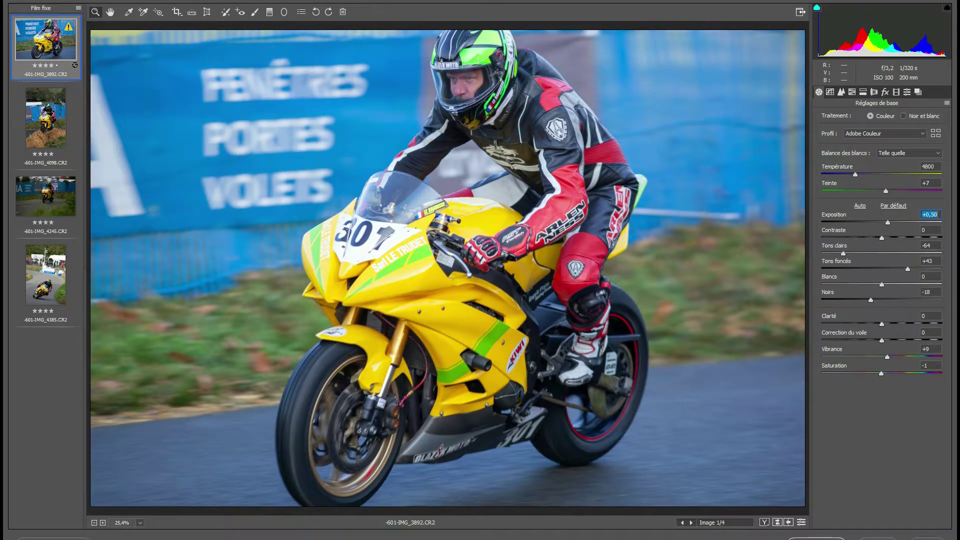
{"action": "key", "text": "Down"}
{"action": "key", "text": "Down"}
{"action": "key", "text": "Down"}
{"action": "key", "text": "Down"}
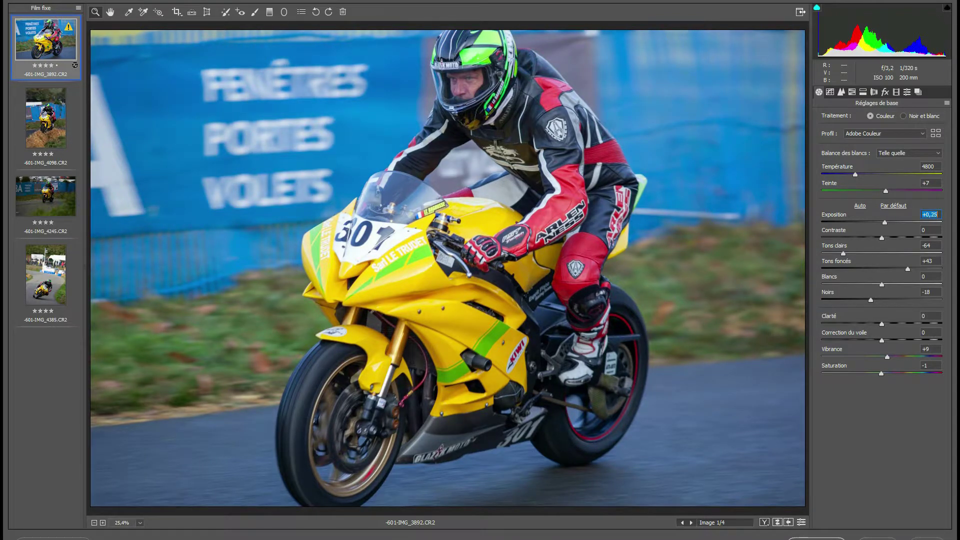
{"action": "key", "text": "Down"}
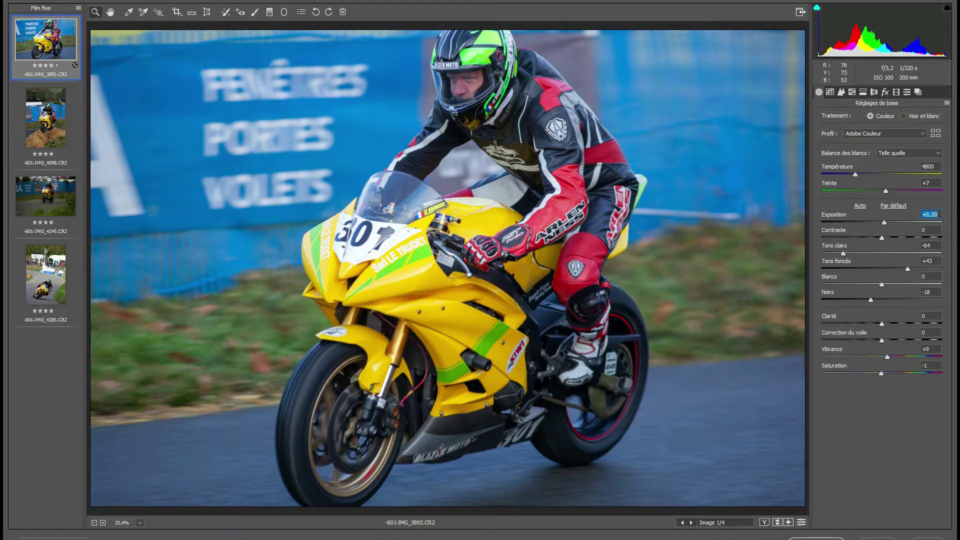
{"action": "key", "text": "Tab"}
{"action": "key", "text": "Tab"}
{"action": "type", "text": "-100"}
{"action": "key", "text": "Return"}
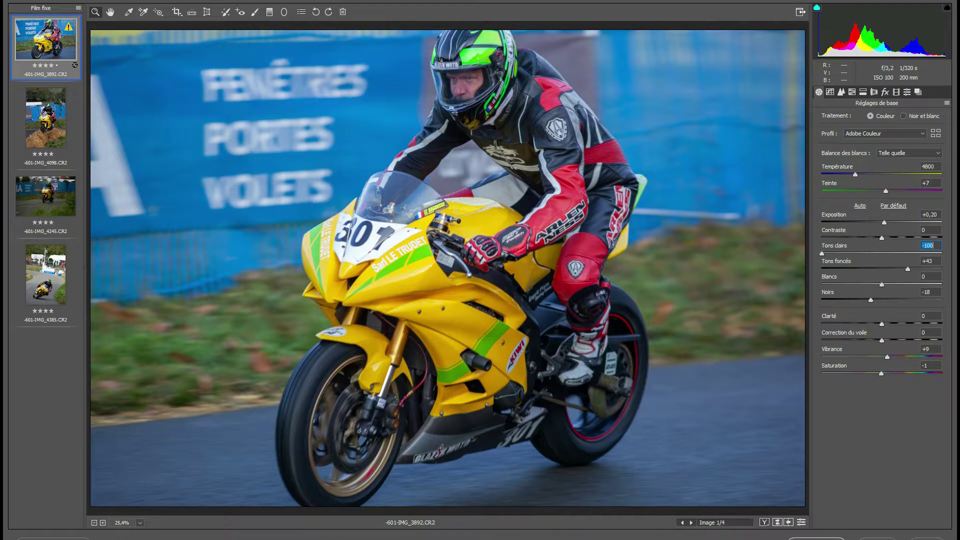
{"action": "type", "text": "100"}
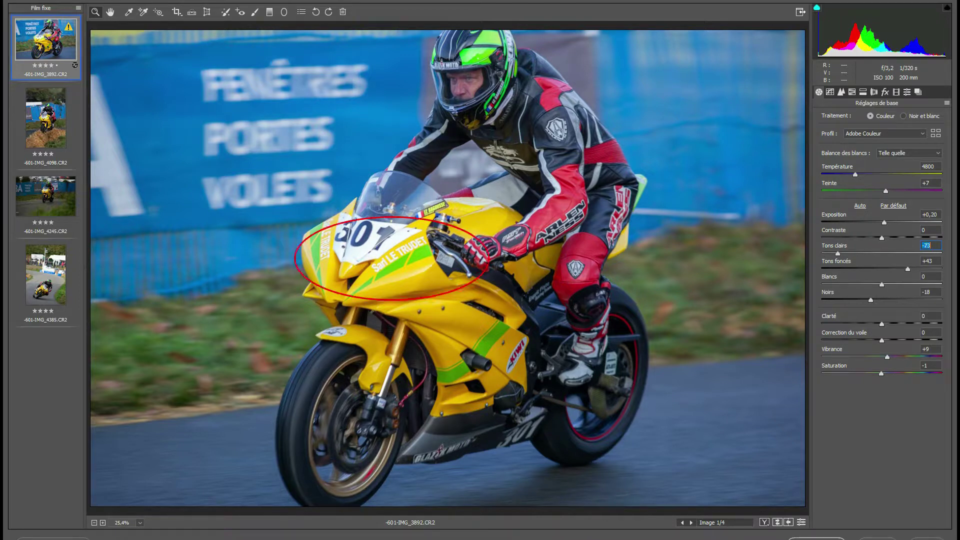
{"action": "key", "text": "Return"}
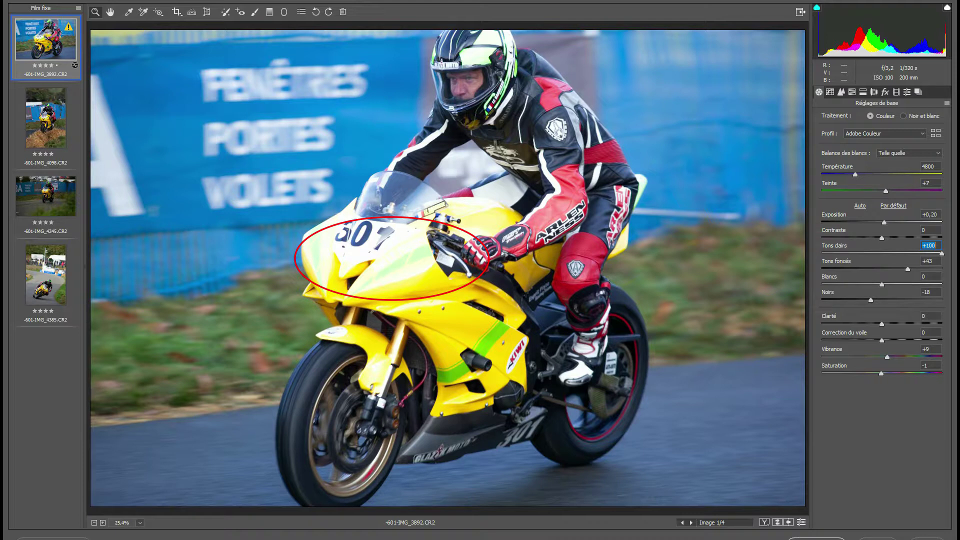
{"action": "type", "text": "-49"}
{"action": "key", "text": "Return"}
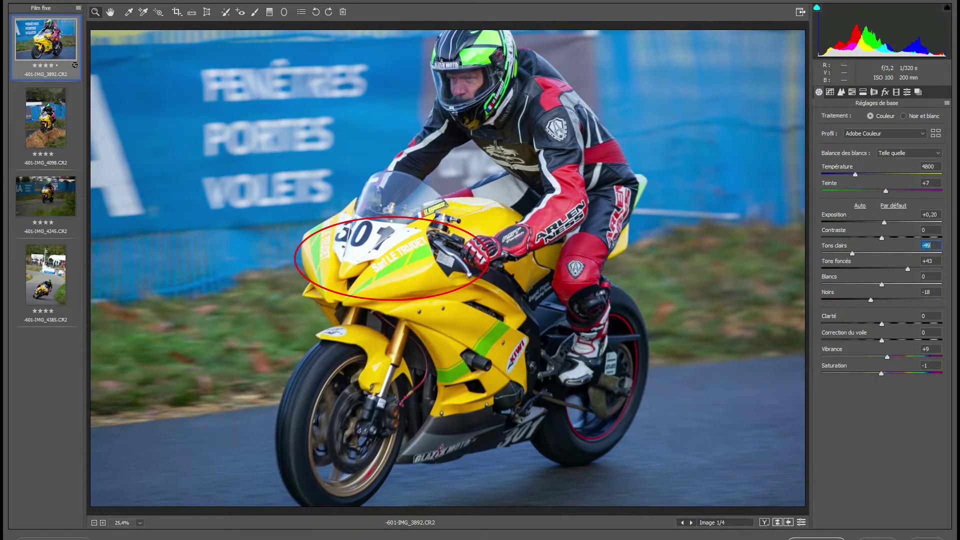
{"action": "type", "text": "-76"}
{"action": "key", "text": "Return"}
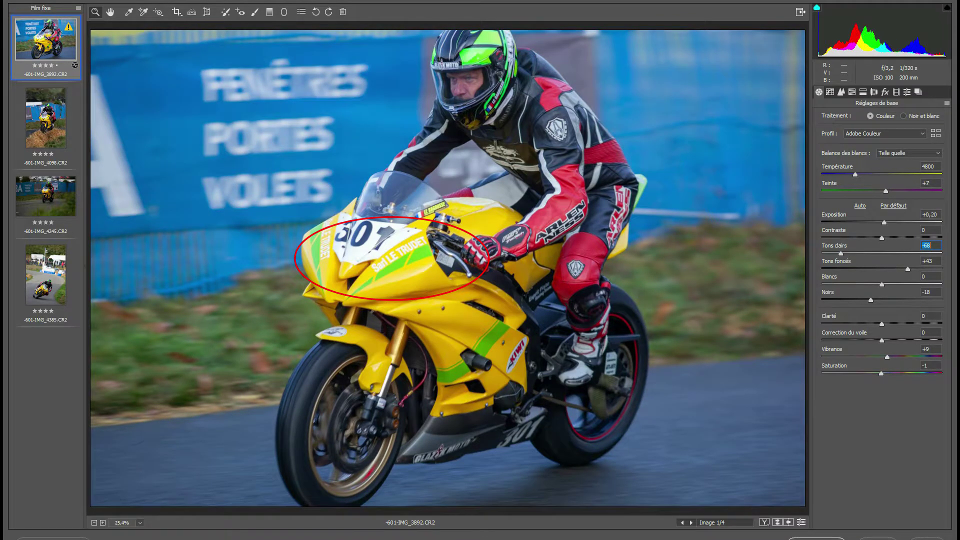
Try highlights at +3, -100, -80 and -70, settling them at -66.
{"action": "type", "text": "3"}
{"action": "key", "text": "Return"}
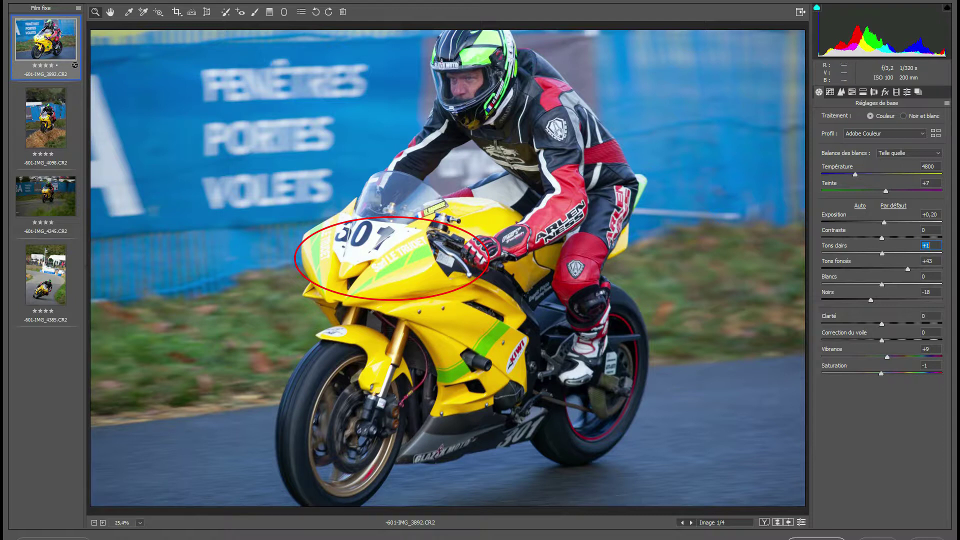
{"action": "type", "text": "-100"}
{"action": "key", "text": "Return"}
{"action": "type", "text": "-80"}
{"action": "key", "text": "Return"}
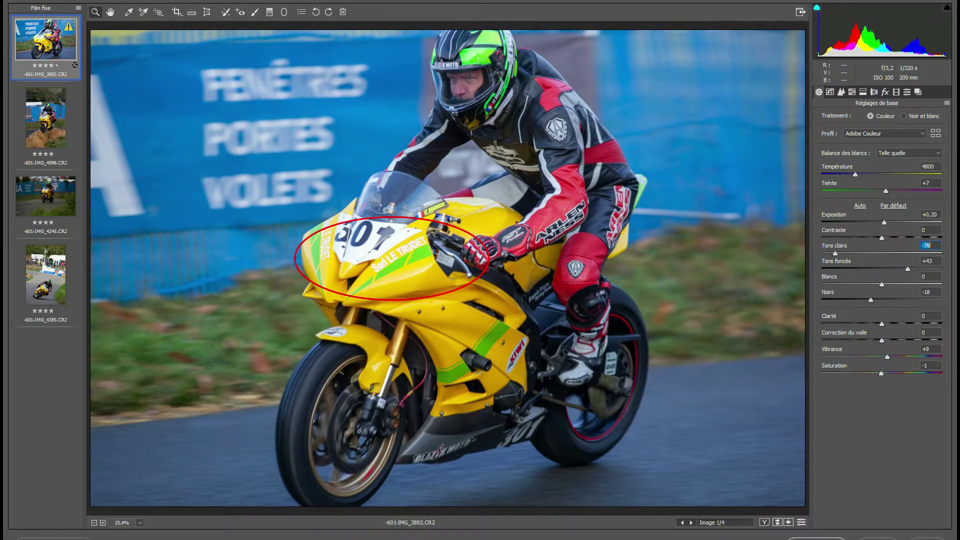
{"action": "type", "text": "-70"}
{"action": "key", "text": "Return"}
{"action": "key", "text": "Up"}
{"action": "key", "text": "Up"}
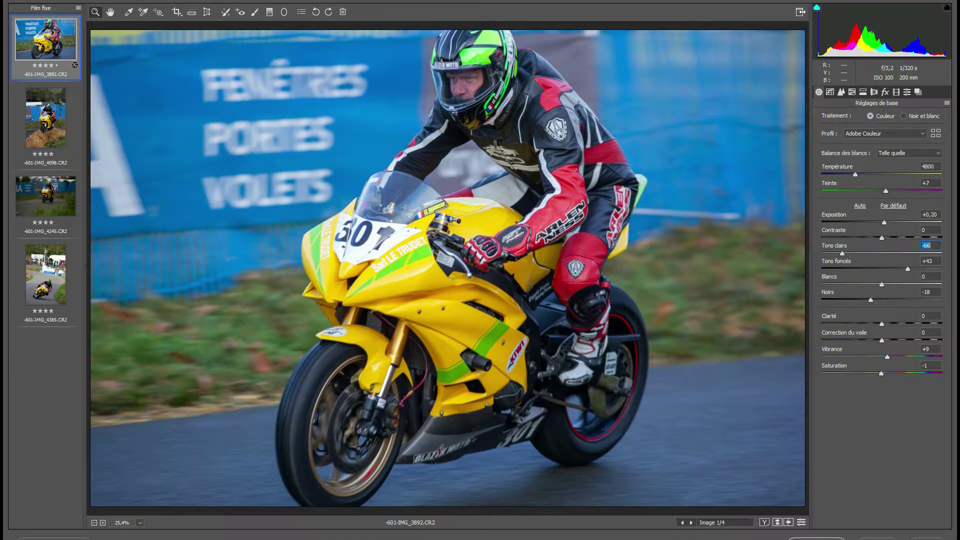
Test shadows at +5 and about +30, then raise blacks to -16.
{"action": "key", "text": "Tab"}
{"action": "type", "text": "5"}
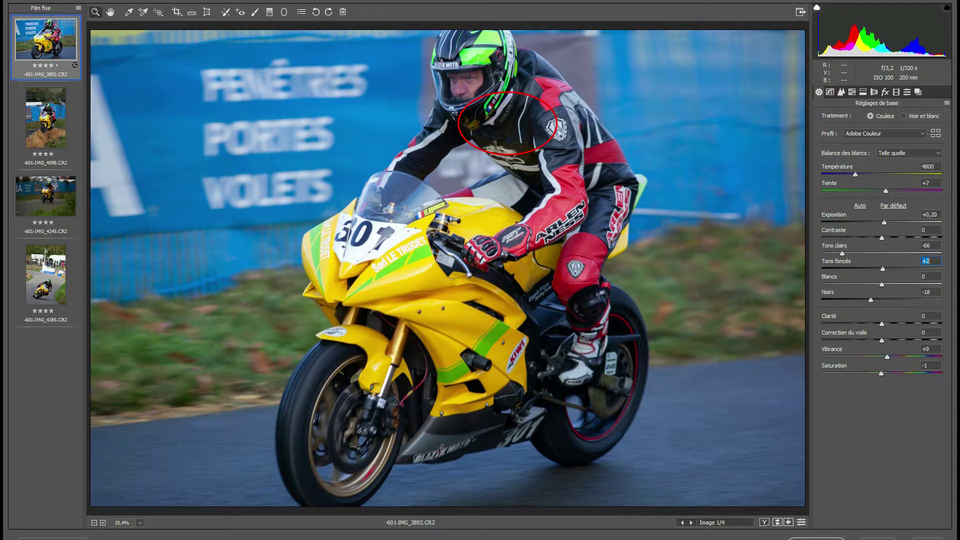
{"action": "left_click_drag", "start_coordinate": [882, 269], "coordinate": [909, 268]}
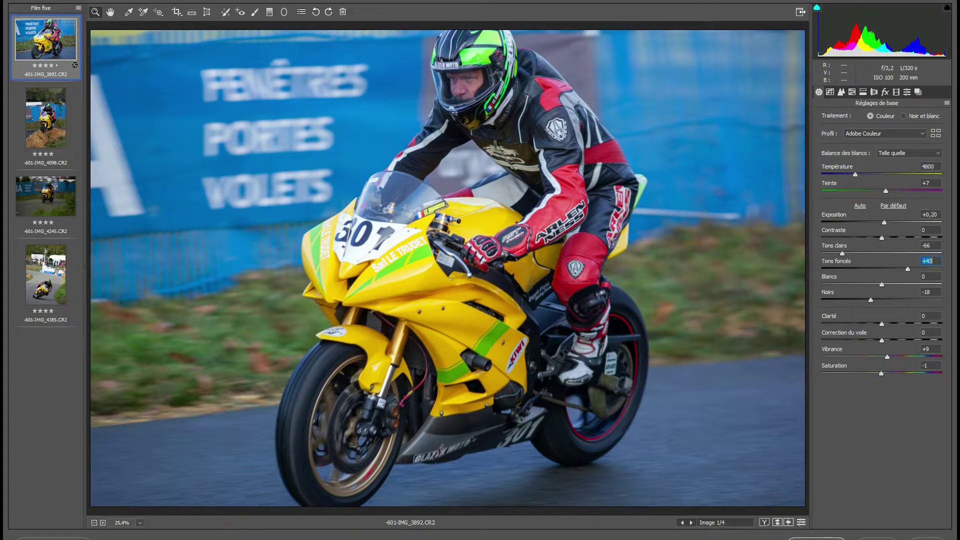
{"action": "key", "text": "Tab"}
{"action": "key", "text": "Tab"}
{"action": "key", "text": "Up"}
{"action": "key", "text": "Up"}
Move to IMG_4098, auto-tone it and nudge contrast to +1.
{"action": "key", "text": "Down"}
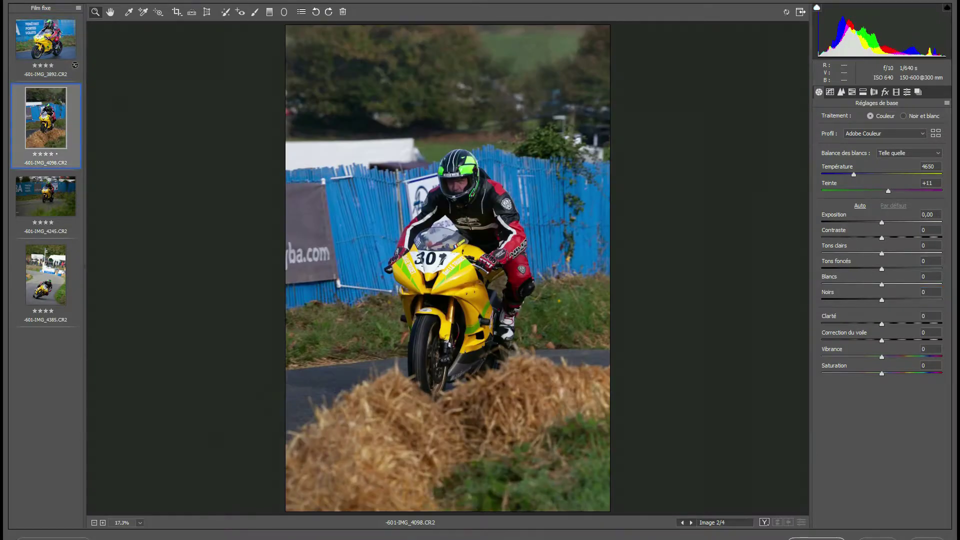
{"action": "key", "text": "ctrl+alt+v"}
{"action": "key", "text": "Up"}
{"action": "key", "text": "Up"}
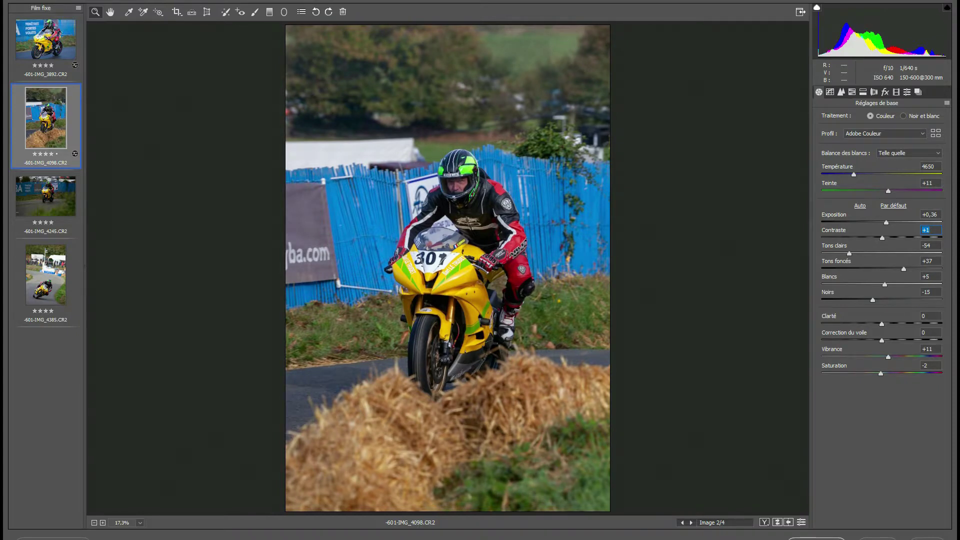
{"action": "left_click", "coordinate": [176, 11]}
{"action": "left_click_drag", "start_coordinate": [286, 59], "coordinate": [587, 511]}
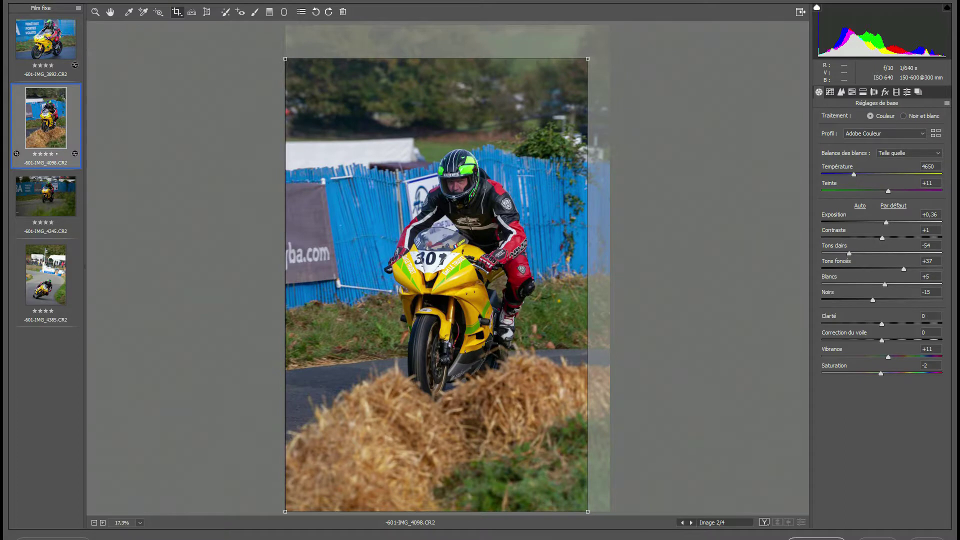
{"action": "left_click", "coordinate": [177, 11]}
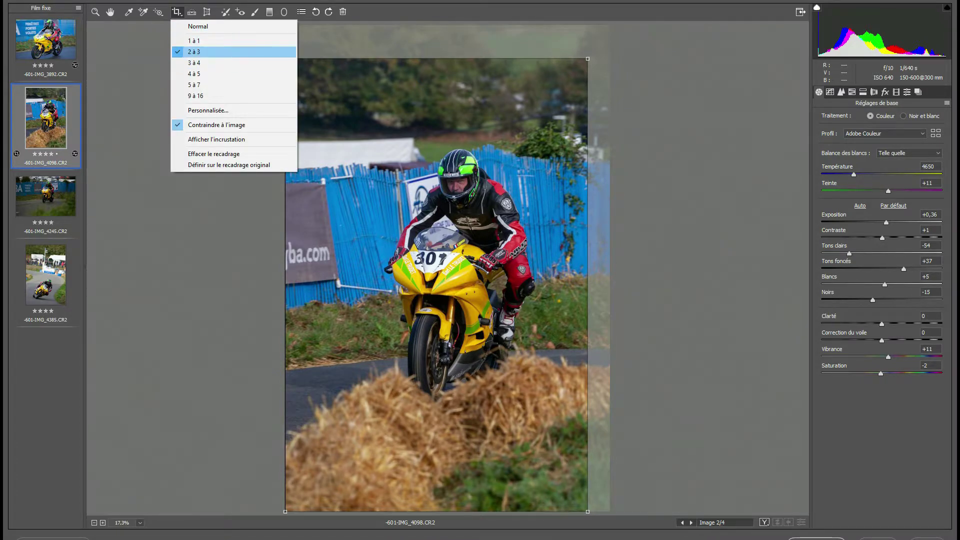
{"action": "key", "text": "Down"}
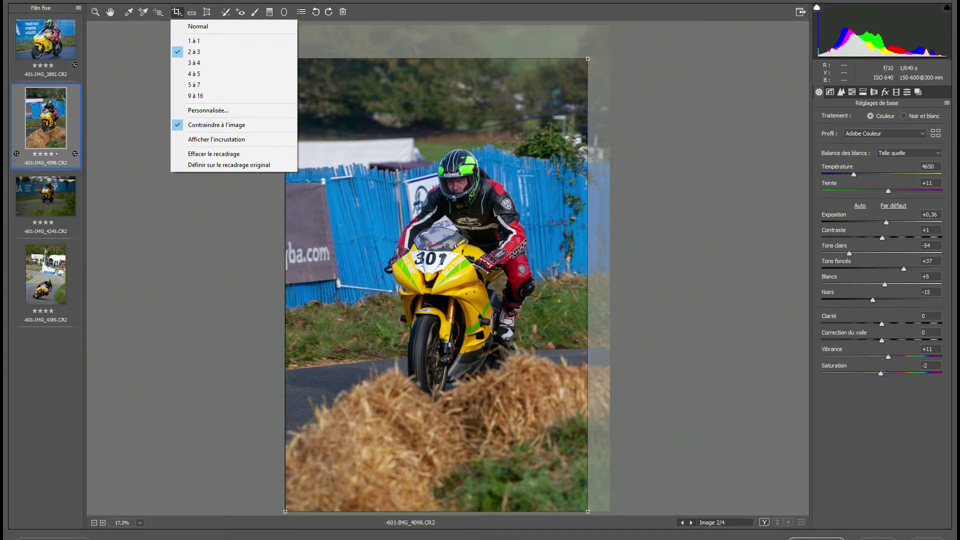
{"action": "key", "text": "Escape"}
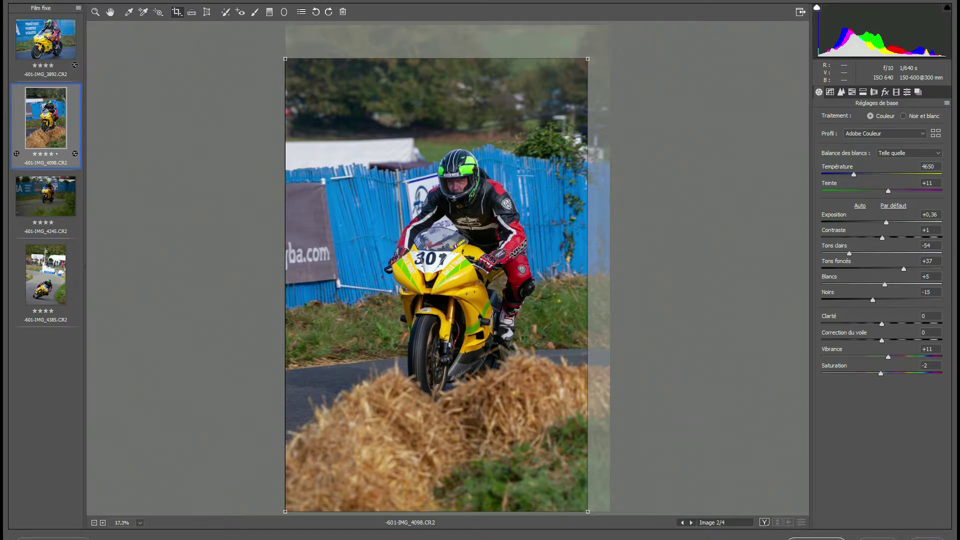
{"action": "left_click", "coordinate": [178, 12]}
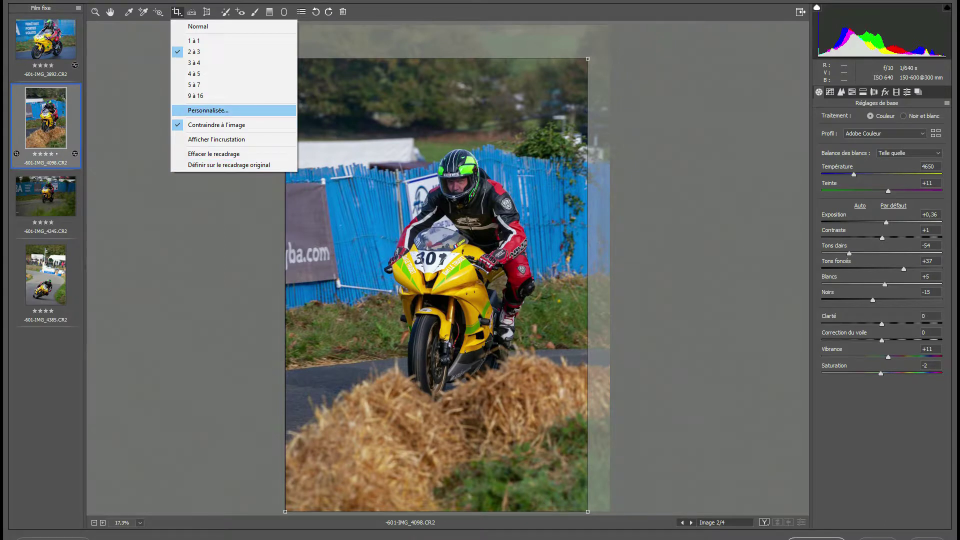
{"action": "left_click", "coordinate": [208, 110]}
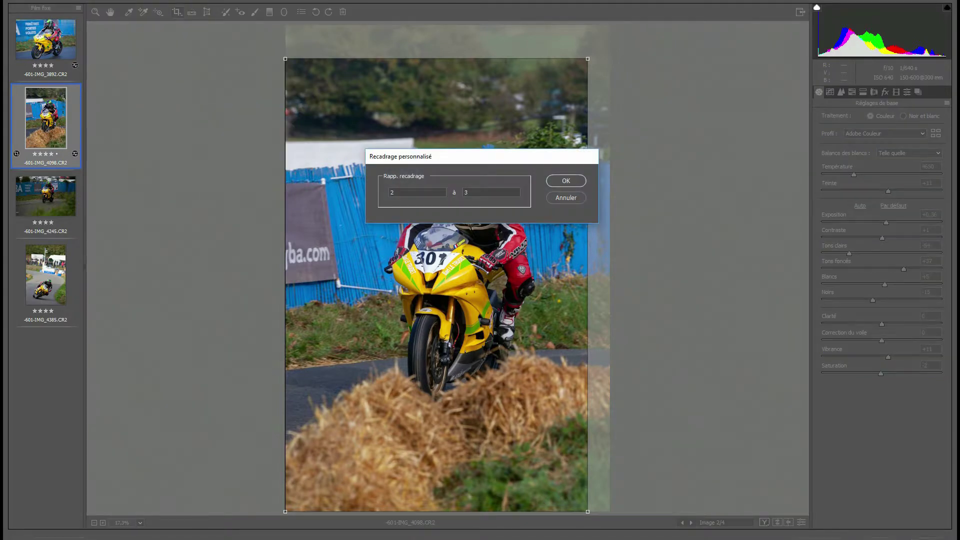
{"action": "key", "text": "Return"}
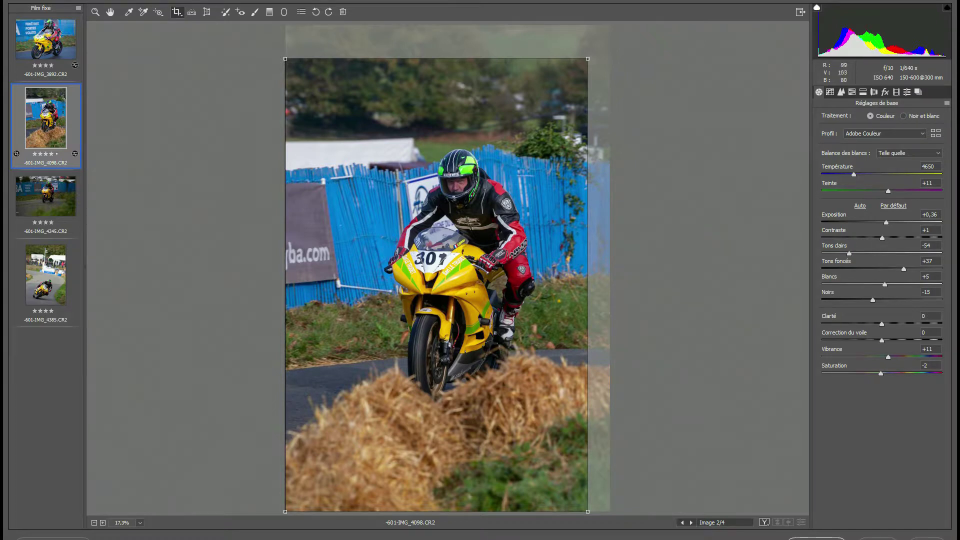
{"action": "left_click", "coordinate": [301, 11]}
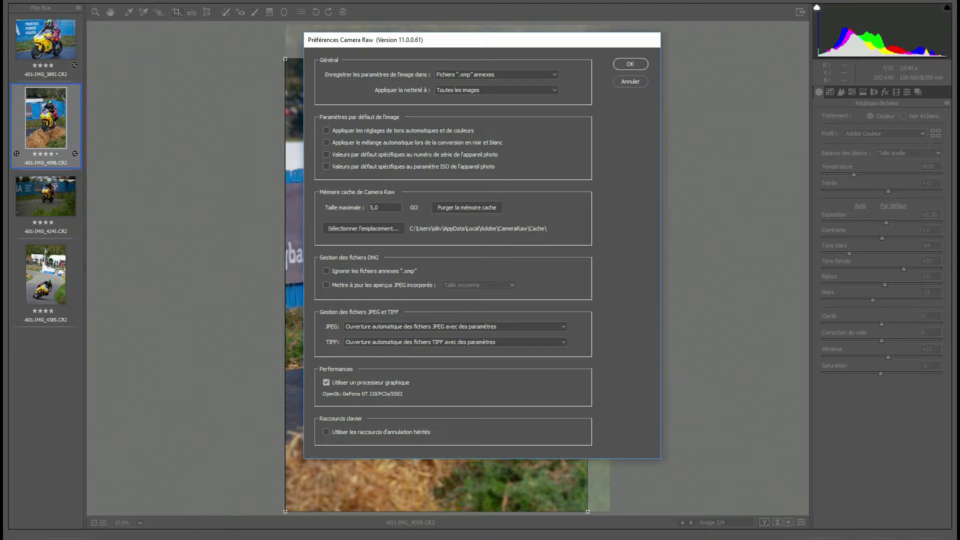
{"action": "key", "text": "Return"}
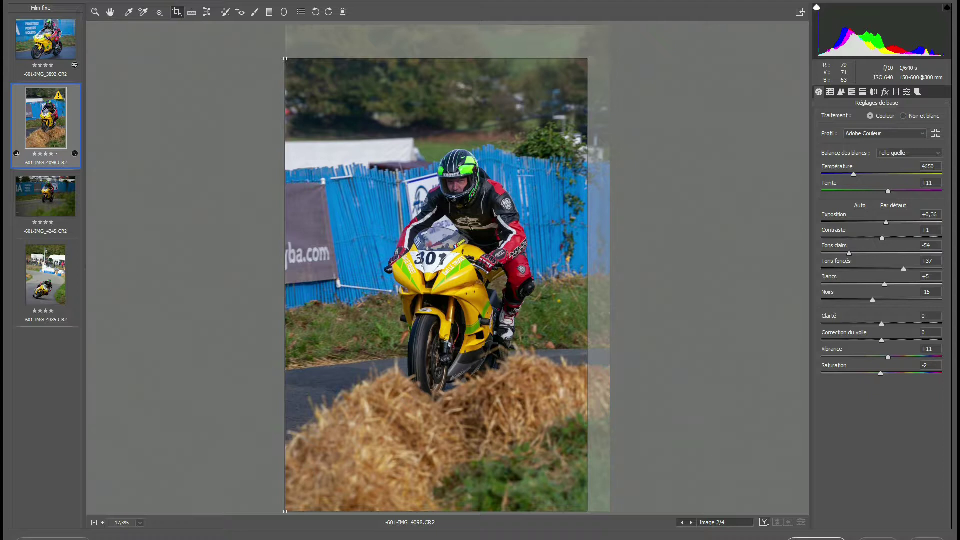
{"action": "key", "text": "z"}
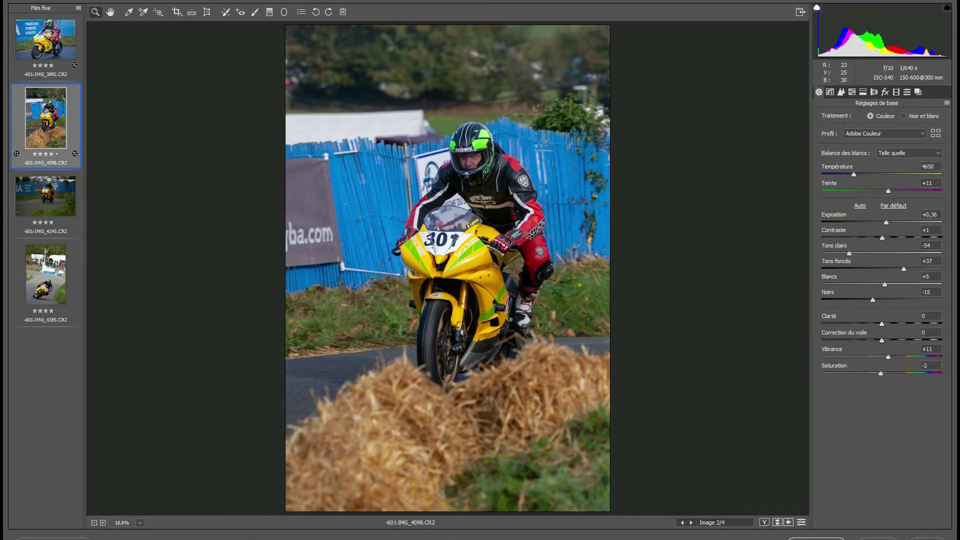
Tighten IMG_4098's 2:3 crop with the composition overlay shown, and apply it.
{"action": "key", "text": "c"}
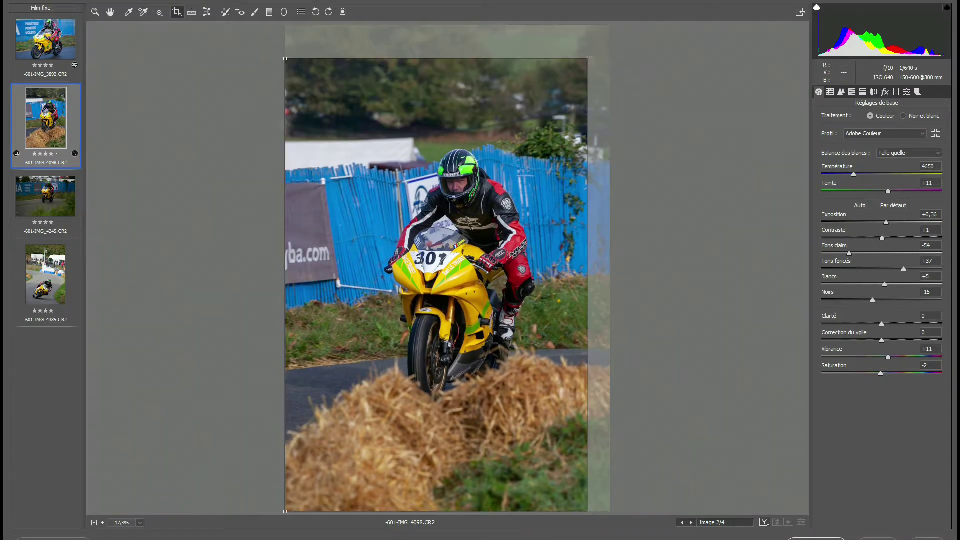
{"action": "mouse_move", "coordinate": [588, 58]}
{"action": "left_mouse_down"}
{"action": "mouse_move", "coordinate": [583, 66]}
{"action": "mouse_move", "coordinate": [584, 52]}
{"action": "left_mouse_up"}
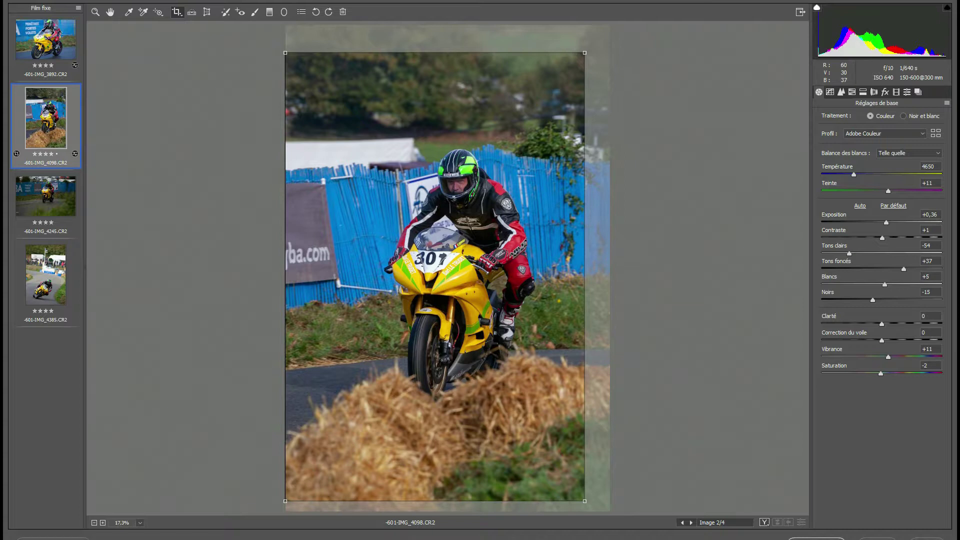
{"action": "right_click", "coordinate": [386, 33]}
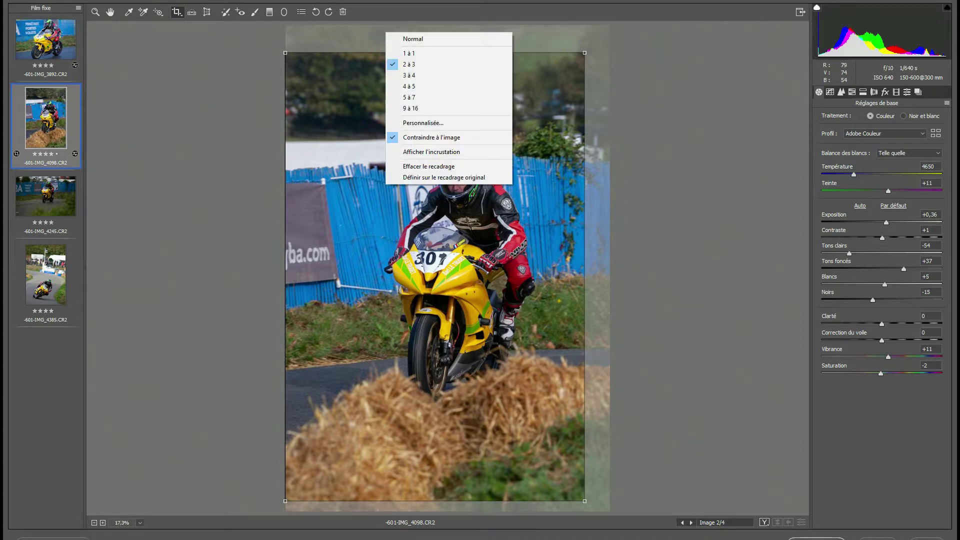
{"action": "left_click", "coordinate": [423, 122]}
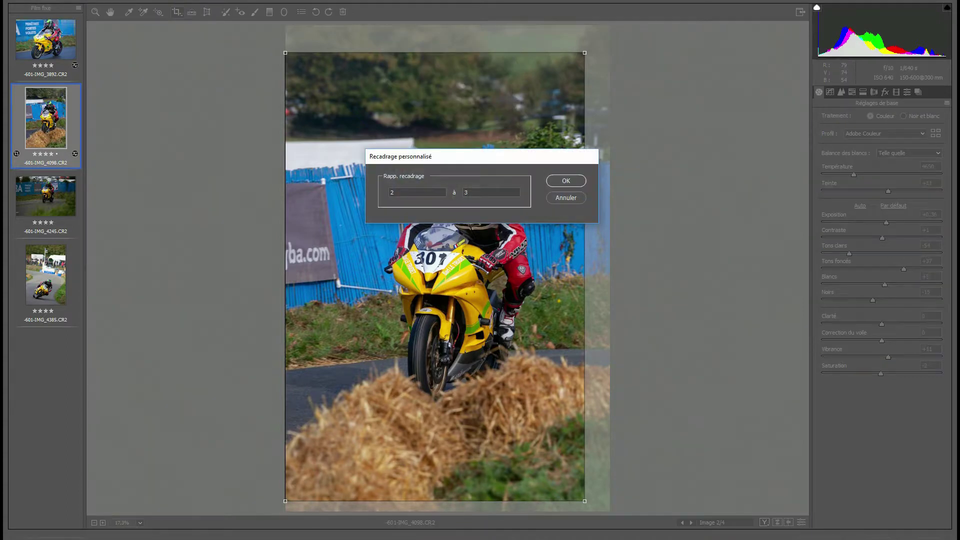
{"action": "key", "text": "Return"}
{"action": "right_click", "coordinate": [494, 62]}
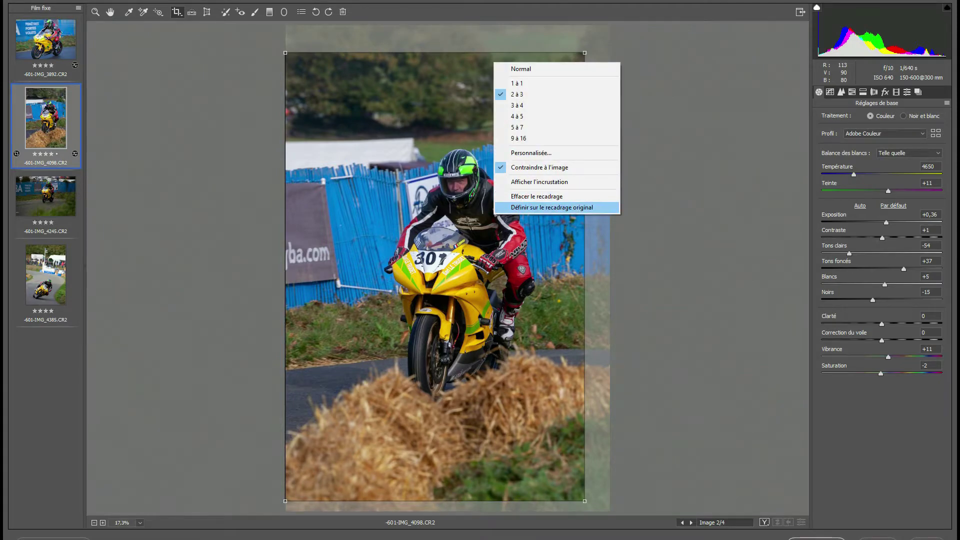
{"action": "left_click", "coordinate": [539, 181]}
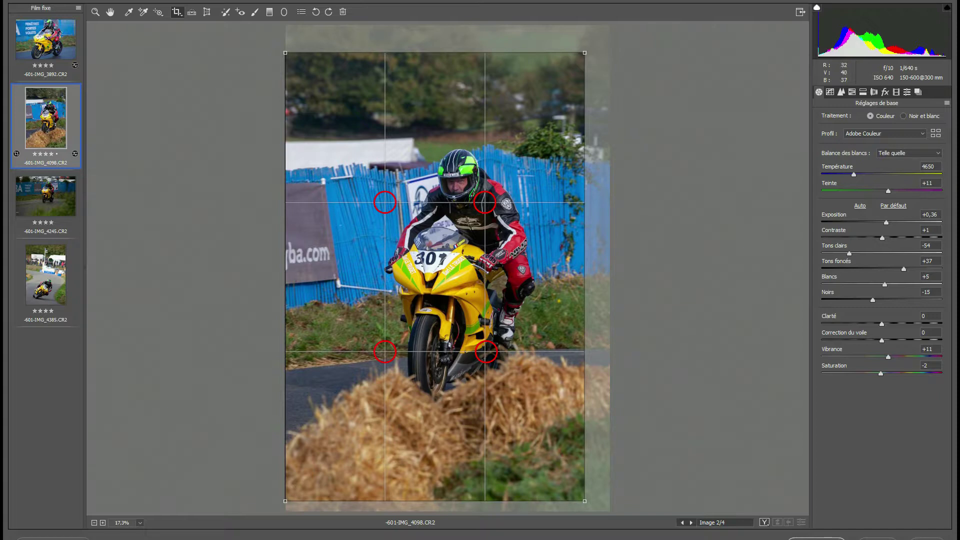
{"action": "left_click_drag", "start_coordinate": [584, 53], "coordinate": [567, 80]}
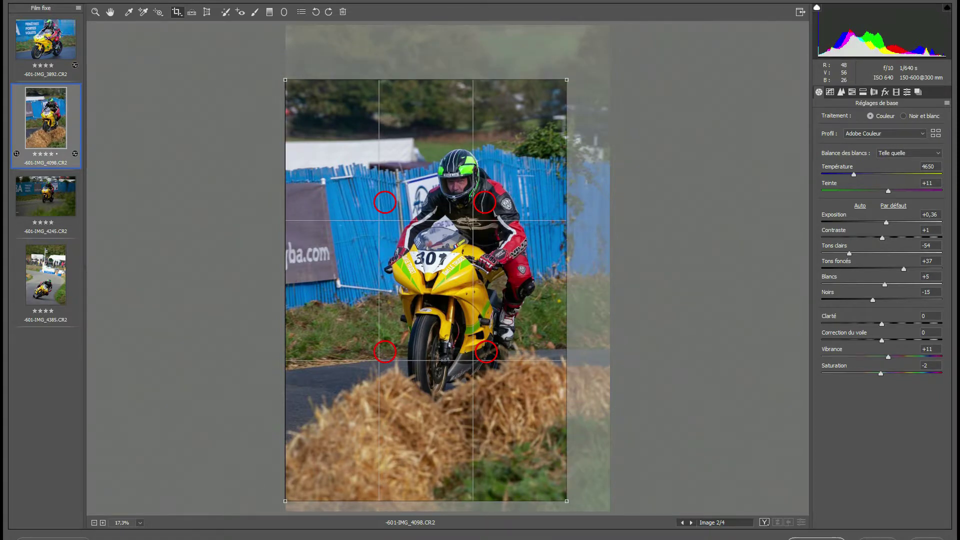
{"action": "left_click_drag", "start_coordinate": [425, 289], "coordinate": [426, 258]}
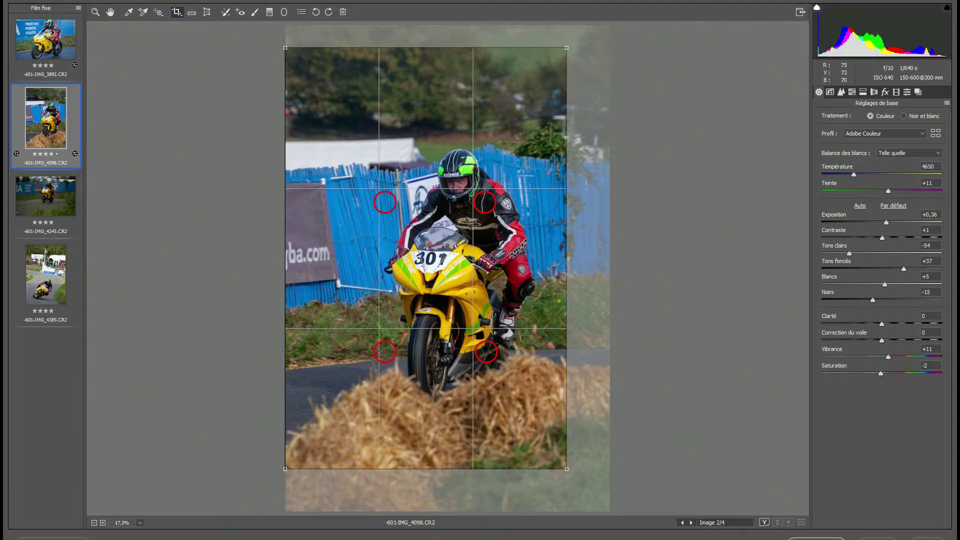
{"action": "key", "text": "Return"}
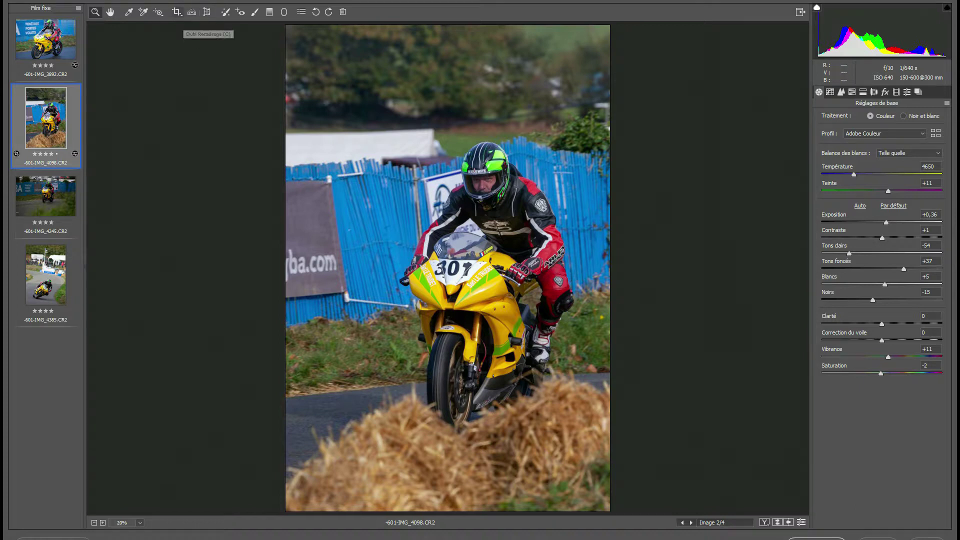
Widen the crop slightly toward the bottom and top right, and apply it.
{"action": "left_click", "coordinate": [177, 11]}
{"action": "left_click_drag", "start_coordinate": [567, 469], "coordinate": [580, 500]}
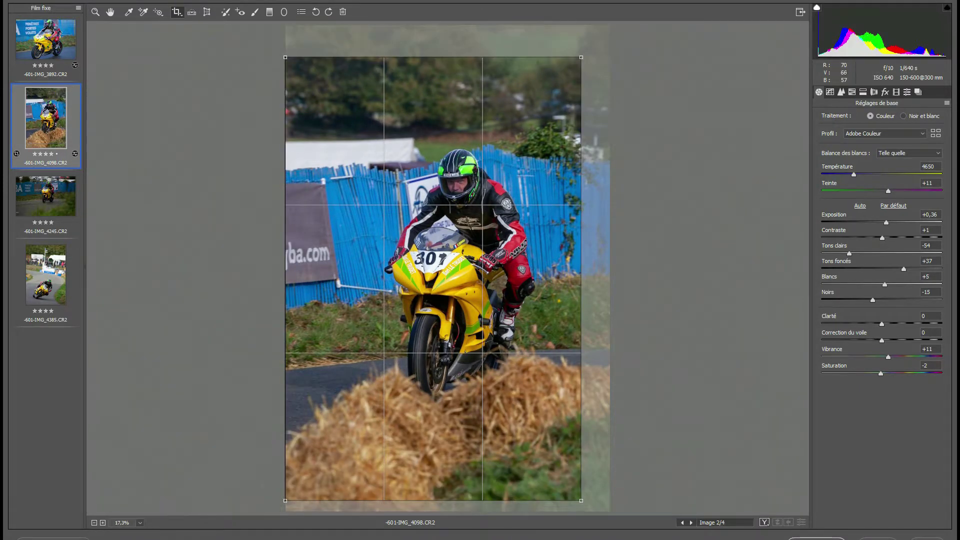
{"action": "left_click_drag", "start_coordinate": [581, 57], "coordinate": [585, 51]}
{"action": "key", "text": "Down"}
{"action": "key", "text": "Down"}
{"action": "key", "text": "Return"}
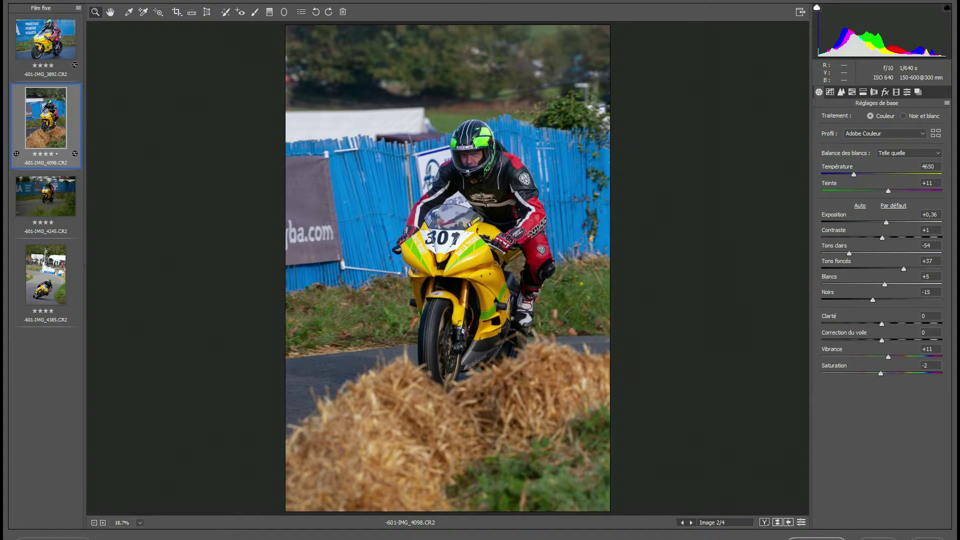
Set Noirs to +5, Exposition to +0,40 and Tons clairs to -63.
{"action": "left_click", "coordinate": [930, 292]}
{"action": "type", "text": "-8"}
{"action": "key", "text": "Return"}
{"action": "key", "text": "Up"}
{"action": "key", "text": "Up"}
{"action": "key", "text": "Up"}
{"action": "key", "text": "Up"}
{"action": "key", "text": "Up"}
{"action": "key", "text": "Up"}
{"action": "key", "text": "shift+Tab"}
{"action": "key", "text": "shift+Tab"}
{"action": "key", "text": "shift+Tab"}
{"action": "type", "text": "0,65"}
{"action": "key", "text": "Return"}
{"action": "key", "text": "Down"}
{"action": "key", "text": "Down"}
{"action": "key", "text": "Down"}
{"action": "key", "text": "Down"}
{"action": "key", "text": "Down"}
{"action": "key", "text": "Tab"}
{"action": "key", "text": "Tab"}
{"action": "type", "text": "-63"}
{"action": "key", "text": "Return"}
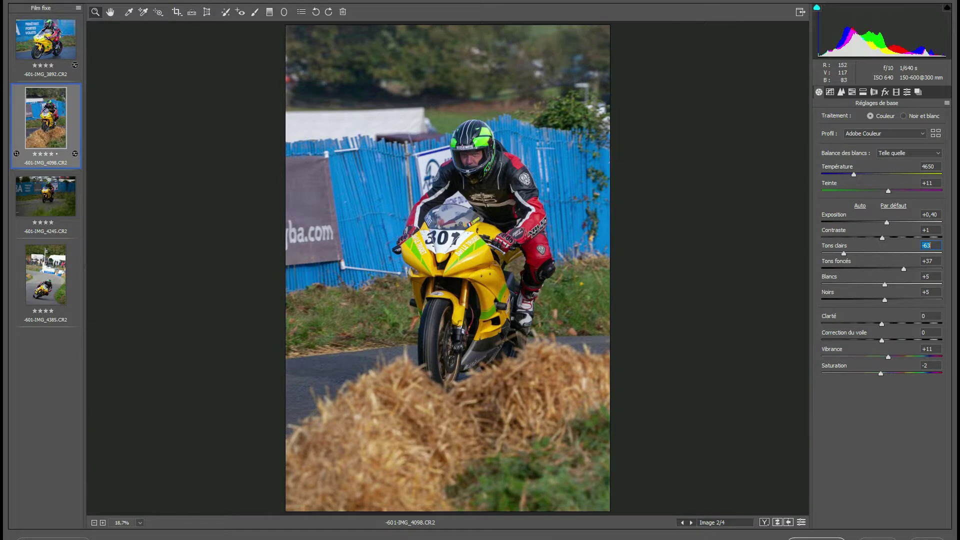
Try Température at 5050 and 7800, ending at 3100.
{"action": "type", "text": "5050"}
{"action": "key", "text": "Return"}
{"action": "type", "text": "7800"}
{"action": "key", "text": "Return"}
{"action": "type", "text": "3100"}
{"action": "key", "text": "Return"}
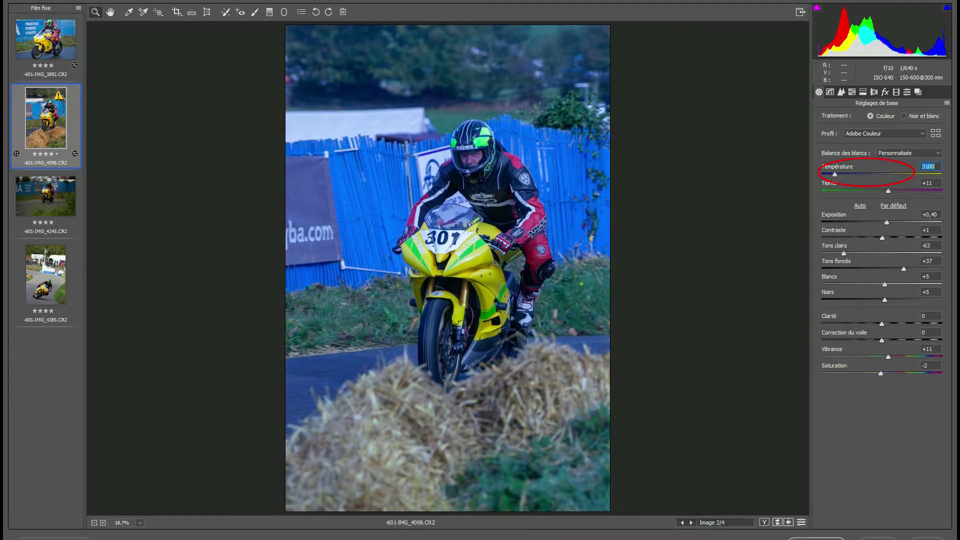
Compare the As Shot and Auto white balance presets, ending on As Shot.
{"action": "left_click", "coordinate": [909, 153]}
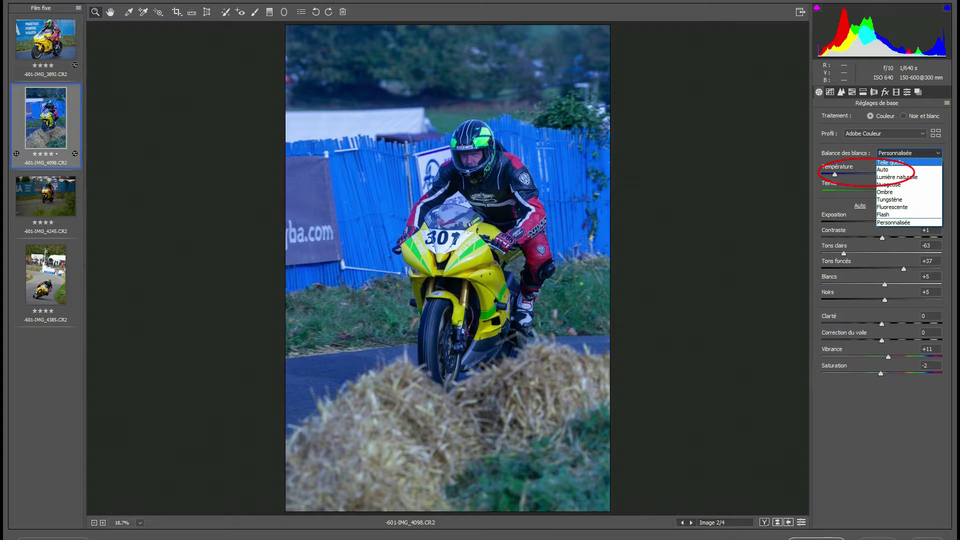
{"action": "left_click", "coordinate": [890, 161]}
{"action": "left_click", "coordinate": [909, 153]}
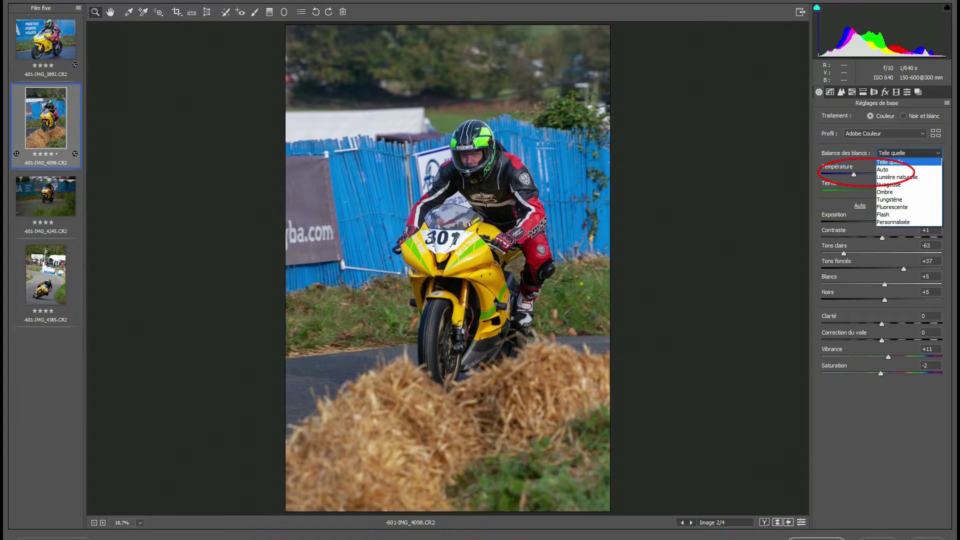
{"action": "left_click", "coordinate": [883, 170]}
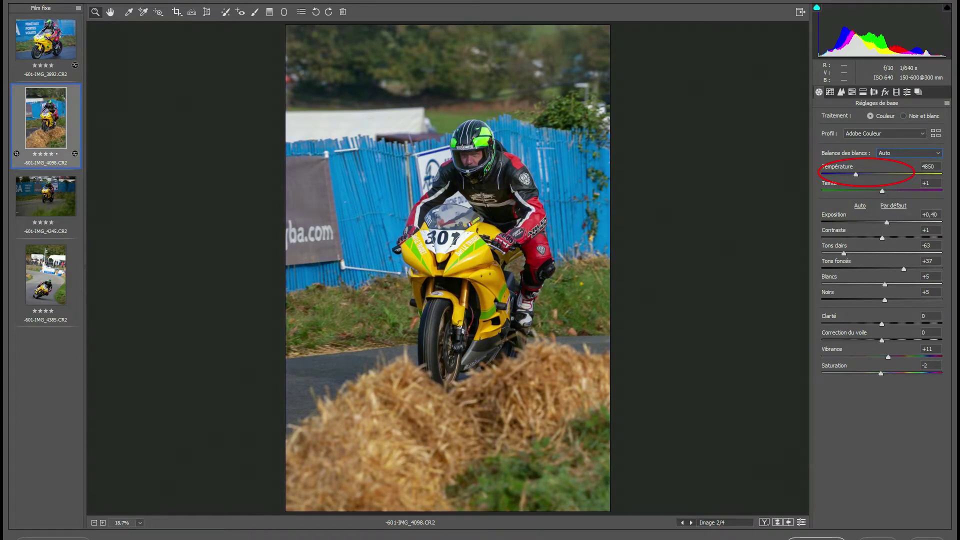
{"action": "left_click", "coordinate": [908, 153]}
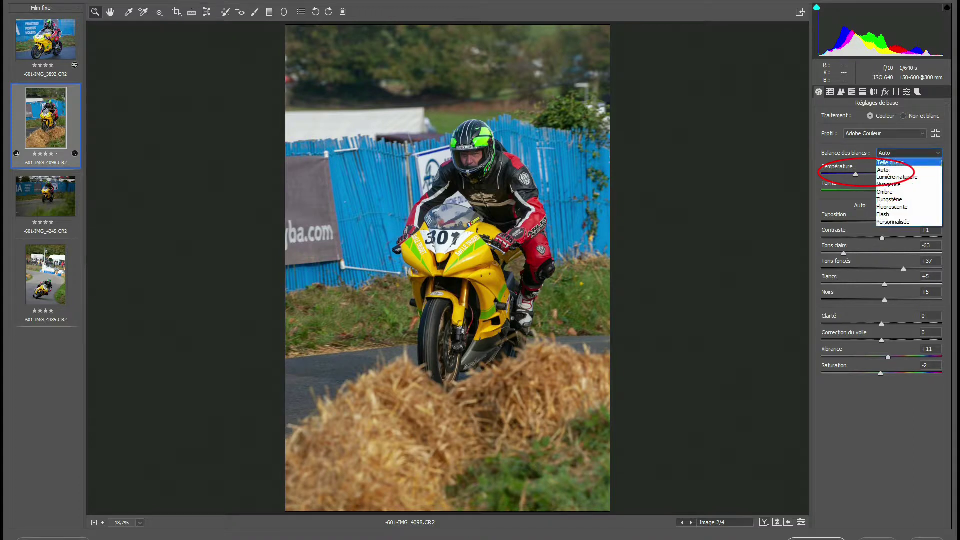
{"action": "left_click", "coordinate": [890, 163]}
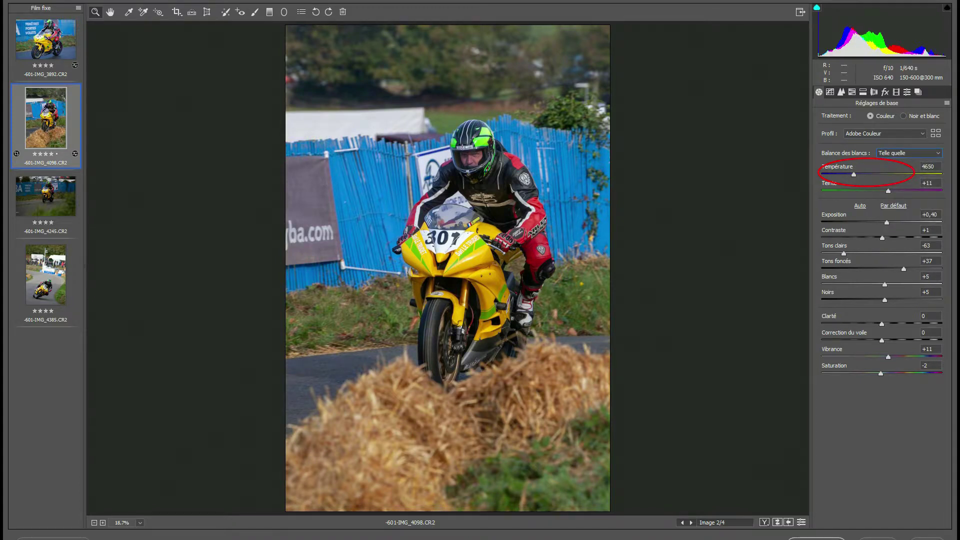
Set the temperature to 5100 and open the third photo, 601-IMG_4245.
{"action": "type", "text": "5050"}
{"action": "key", "text": "Return"}
{"action": "key", "text": "Up"}
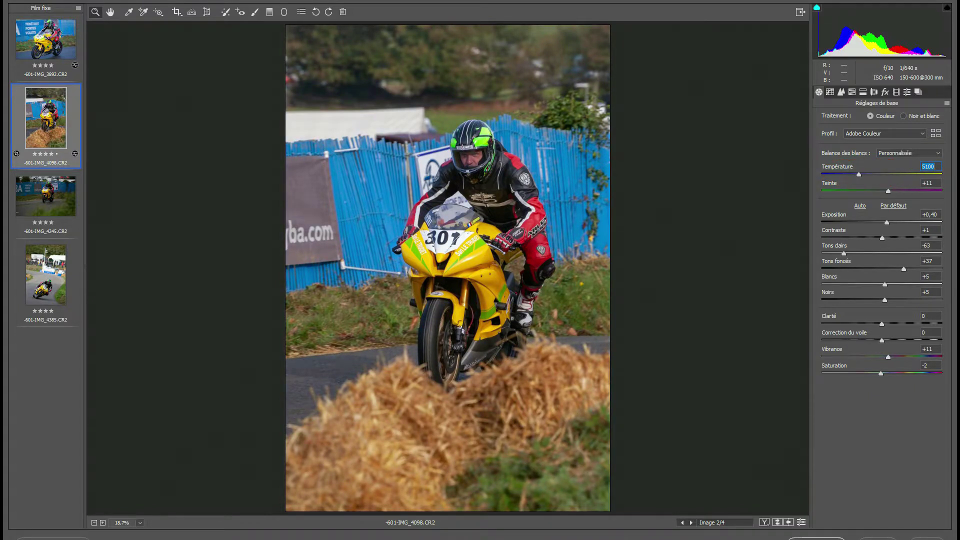
{"action": "left_click", "coordinate": [45, 196]}
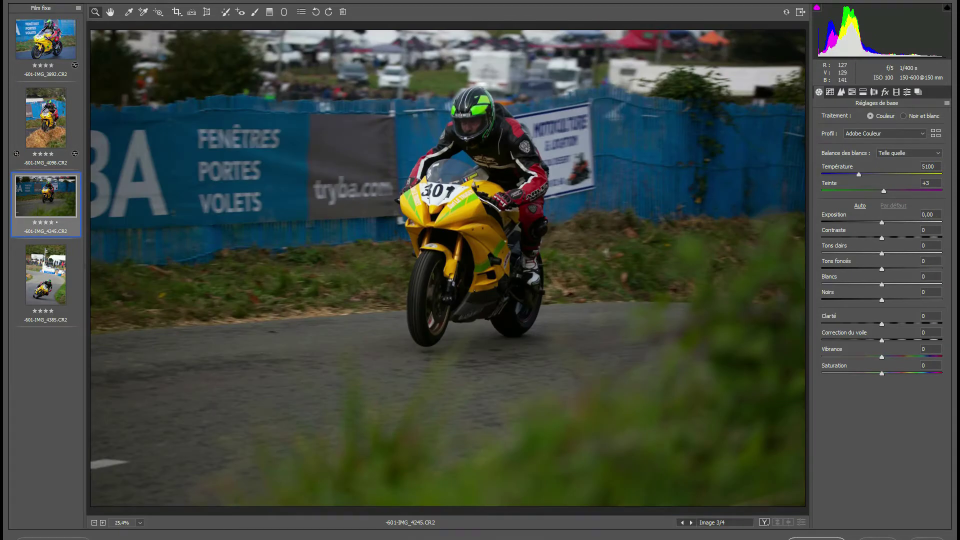
Crop IMG_4245 around the rider, testing a rotation and returning it to level.
{"action": "left_click", "coordinate": [176, 12]}
{"action": "left_click_drag", "start_coordinate": [140, 37], "coordinate": [767, 455]}
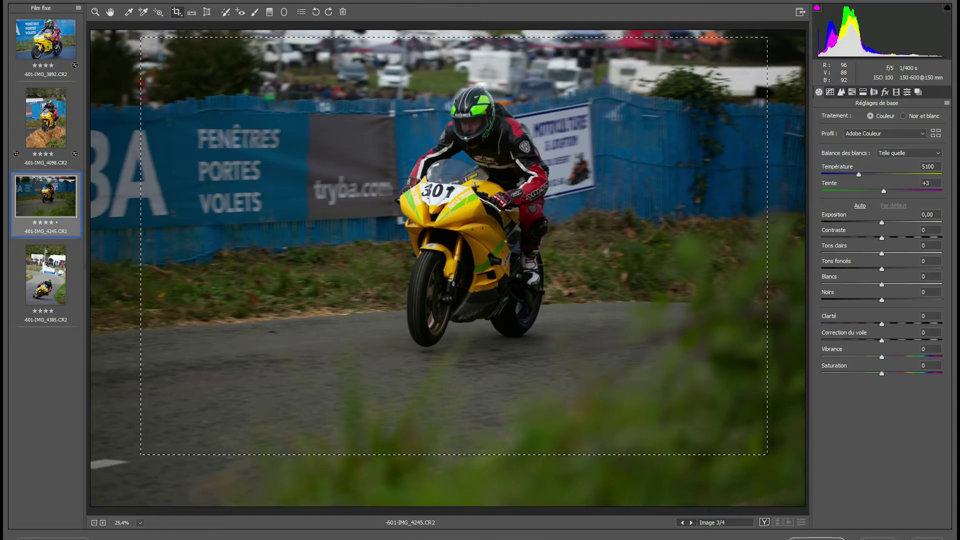
{"action": "left_click_drag", "start_coordinate": [449, 249], "coordinate": [400, 243]}
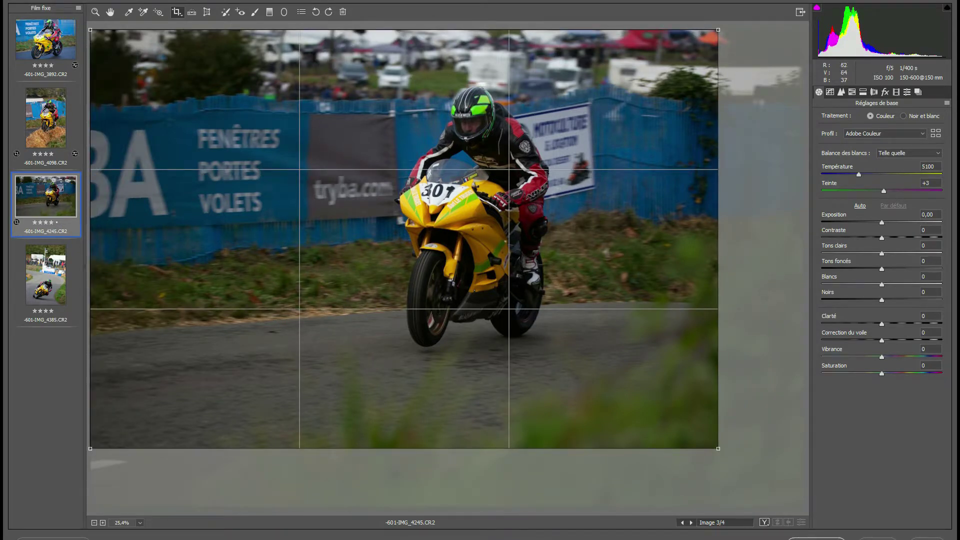
{"action": "left_click_drag", "start_coordinate": [718, 449], "coordinate": [697, 435]}
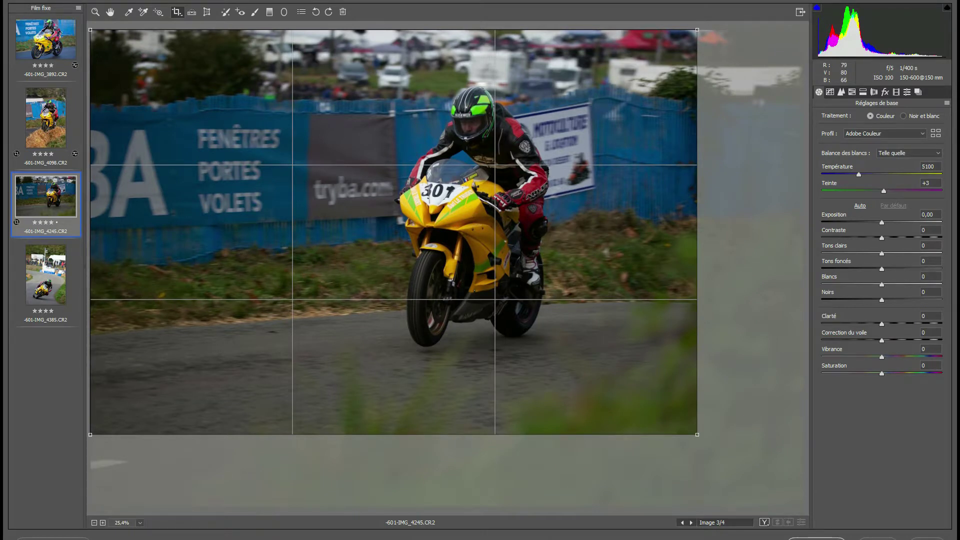
{"action": "mouse_move", "coordinate": [750, 200]}
{"action": "left_mouse_down"}
{"action": "mouse_move", "coordinate": [745, 260]}
{"action": "mouse_move", "coordinate": [750, 209]}
{"action": "mouse_move", "coordinate": [750, 230]}
{"action": "left_mouse_up"}
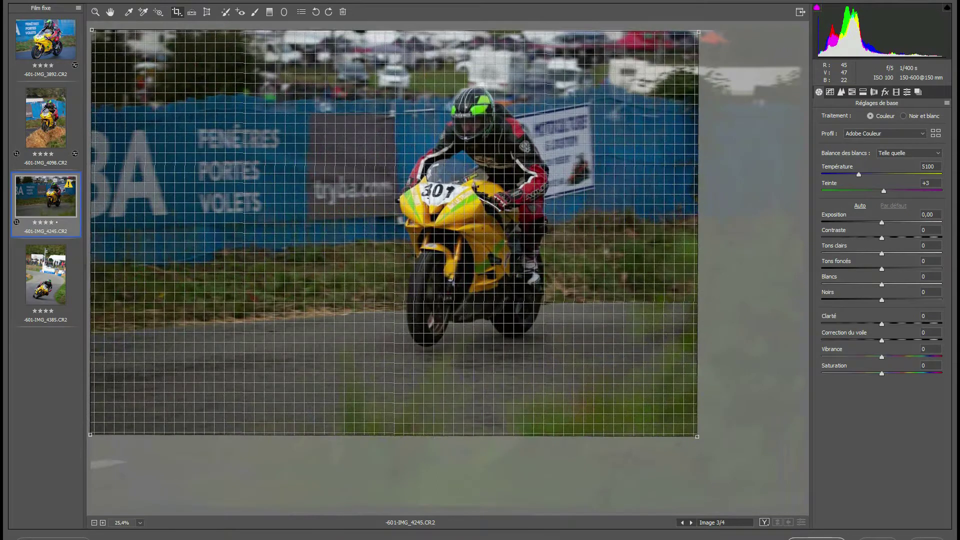
{"action": "left_click_drag", "start_coordinate": [750, 230], "coordinate": [750, 230]}
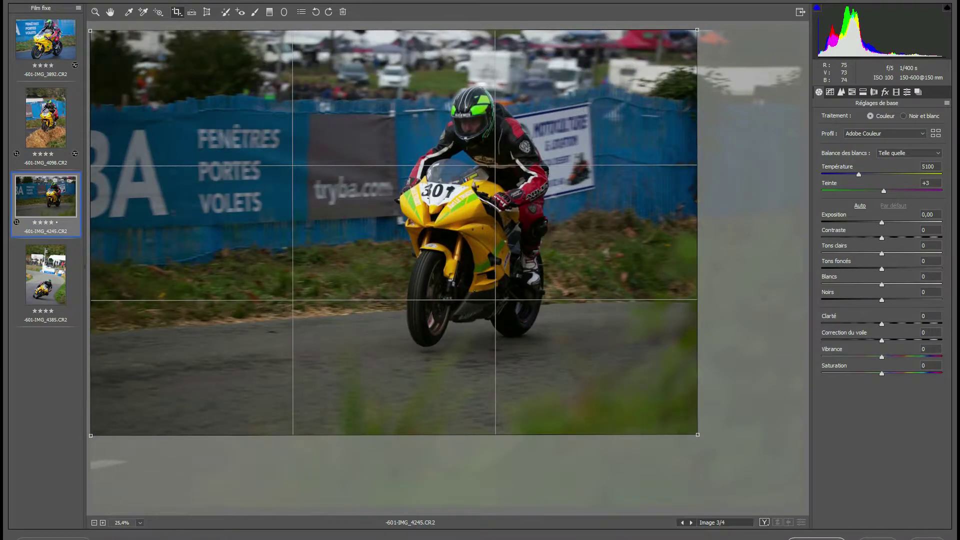
{"action": "key", "text": "Return"}
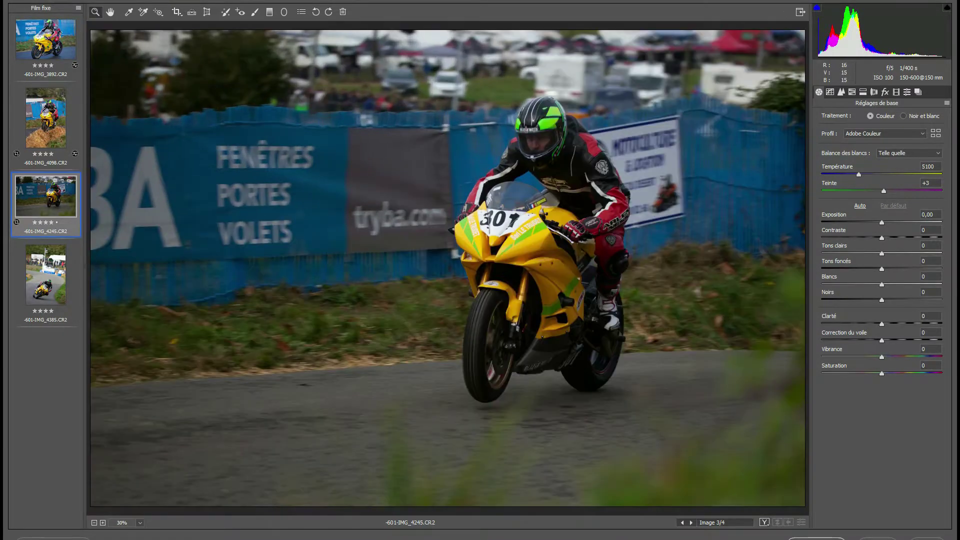
Auto-tone the photo, then set contrast to 0 and exposure to +0,70.
{"action": "key", "text": "ctrl+u"}
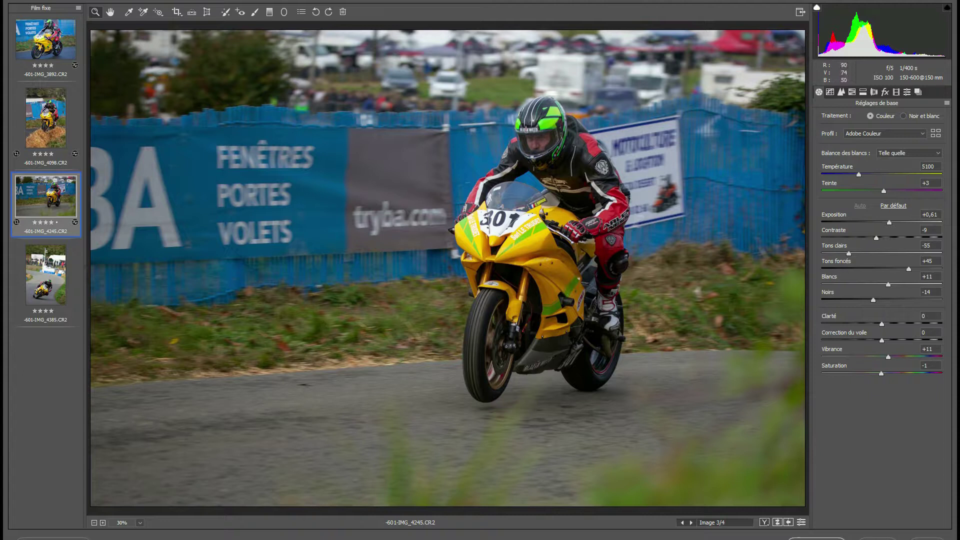
{"action": "left_click", "coordinate": [177, 11]}
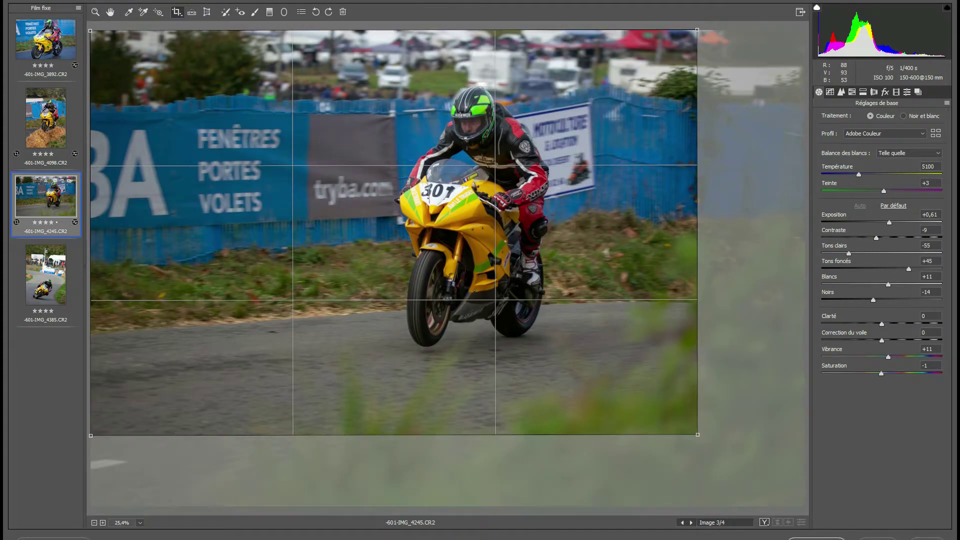
{"action": "left_click", "coordinate": [95, 11]}
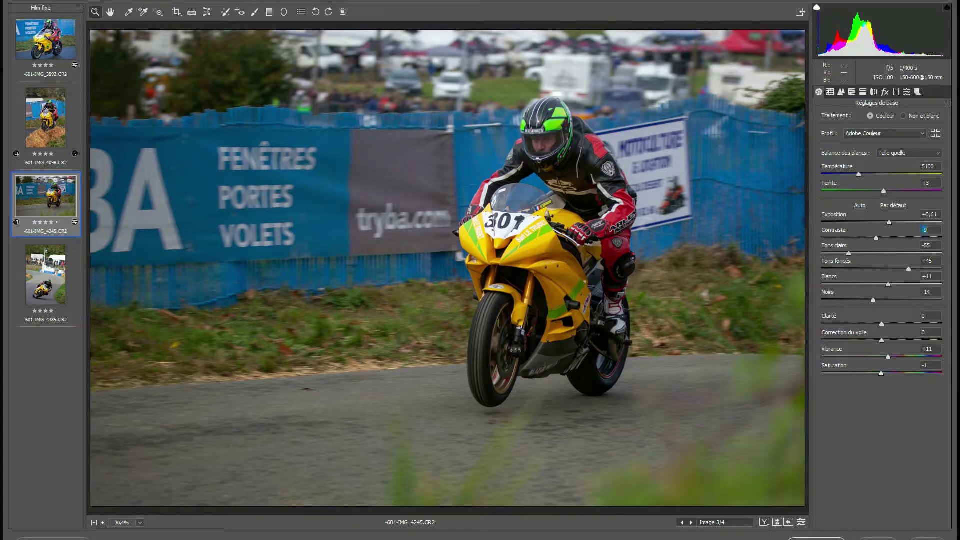
{"action": "key", "text": "Up"}
{"action": "key", "text": "Up"}
{"action": "key", "text": "Up"}
{"action": "key", "text": "Up"}
{"action": "key", "text": "Up"}
{"action": "key", "text": "Up"}
{"action": "key", "text": "Tab"}
{"action": "key", "text": "Tab"}
{"action": "key", "text": "Tab"}
{"action": "type", "text": "0"}
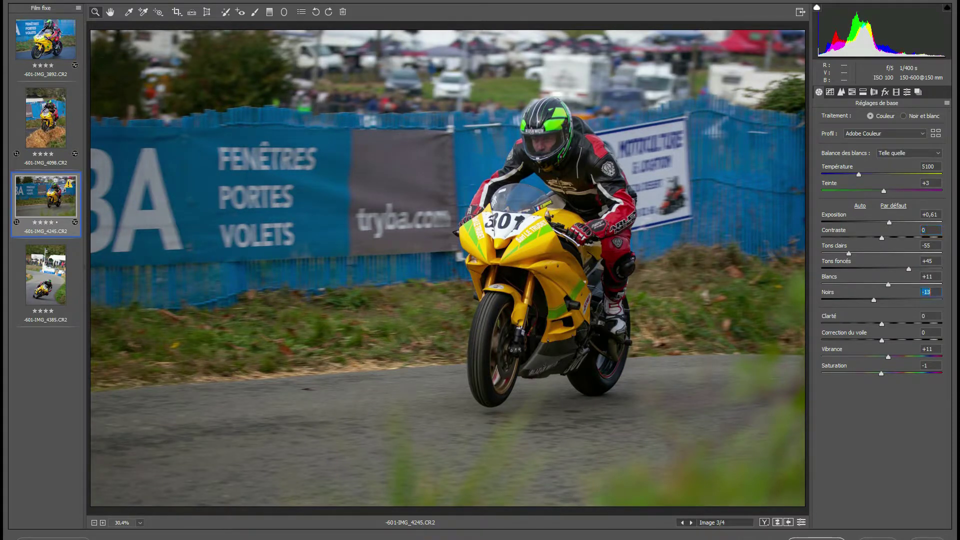
{"action": "key", "text": "shift+Tab"}
{"action": "key", "text": "shift+Tab"}
{"action": "key", "text": "shift+Tab"}
{"action": "type", "text": "0,7"}
{"action": "key", "text": "Return"}
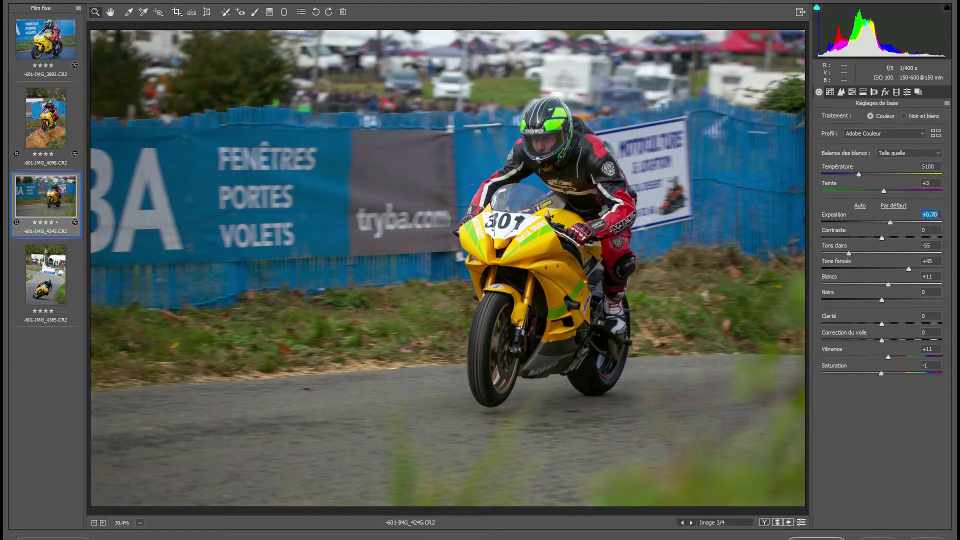
Set highlights to -61 and blacks to -1, then bring up the fourth photo.
{"action": "key", "text": "Tab"}
{"action": "key", "text": "Tab"}
{"action": "type", "text": "-61"}
{"action": "key", "text": "Return"}
{"action": "key", "text": "Tab"}
{"action": "key", "text": "Tab"}
{"action": "key", "text": "Tab"}
{"action": "type", "text": "-1"}
{"action": "key", "text": "Return"}
{"action": "left_click", "coordinate": [45, 275]}
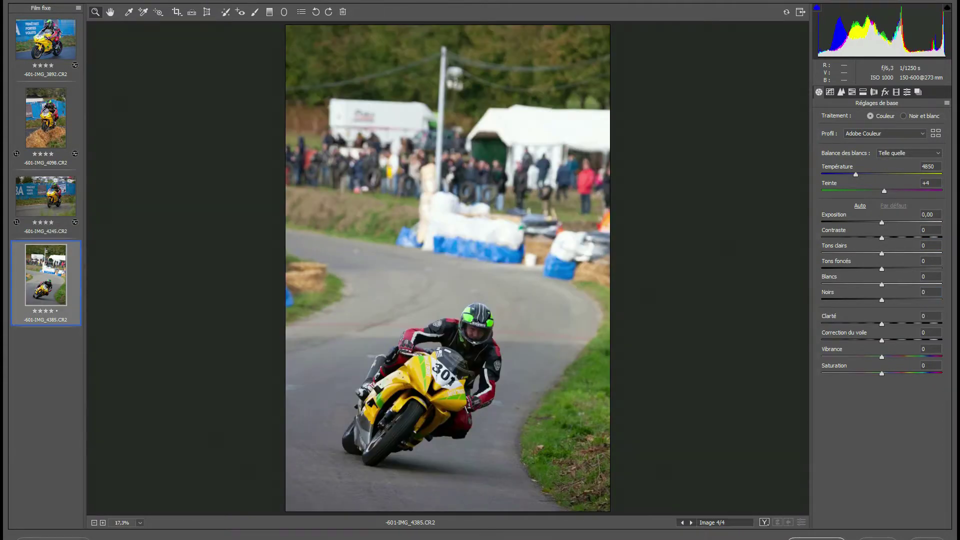
Crop IMG_4385 tightly around the rider, then rotate the crop slightly clockwise.
{"action": "left_click", "coordinate": [176, 11]}
{"action": "left_click_drag", "start_coordinate": [310, 48], "coordinate": [610, 505]}
{"action": "key", "text": "Return"}
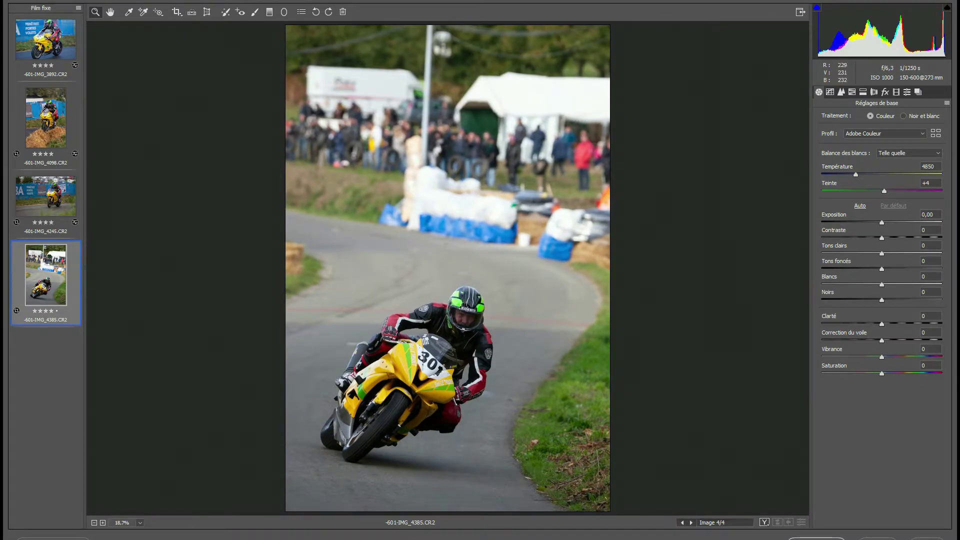
{"action": "left_click", "coordinate": [177, 11]}
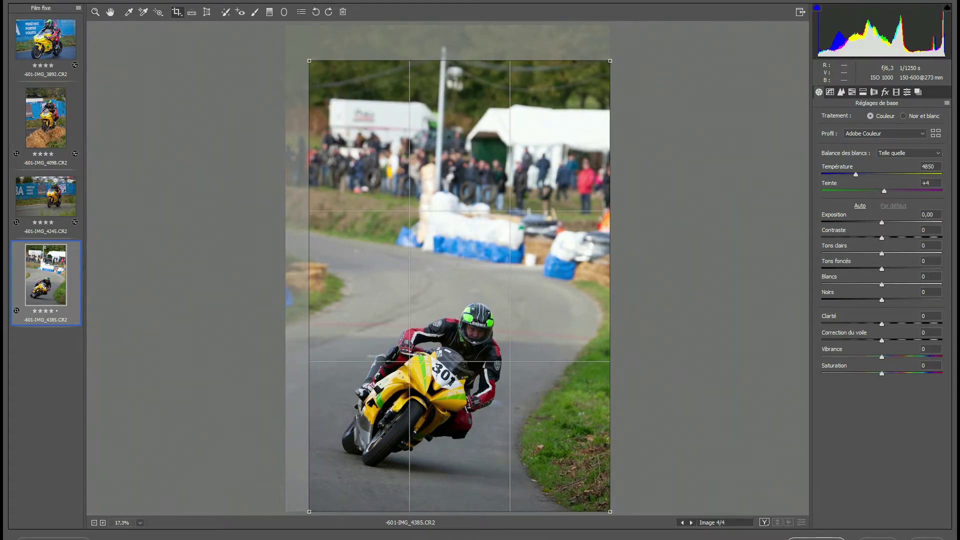
{"action": "left_click_drag", "start_coordinate": [625, 520], "coordinate": [609, 528]}
{"action": "key", "text": "Return"}
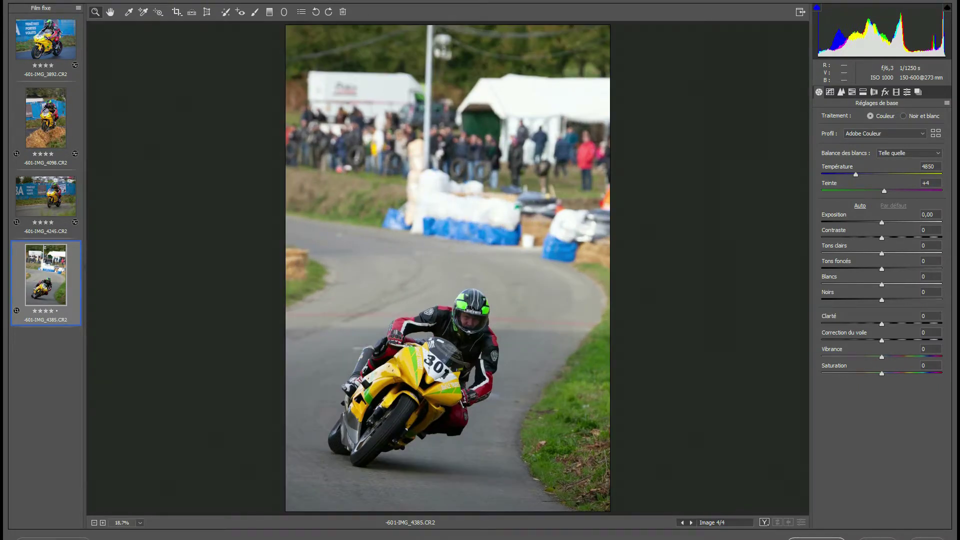
Apply Auto tone to the fourth photo, reset exposure to 0 and lower contrast one step.
{"action": "key", "text": "ctrl+u"}
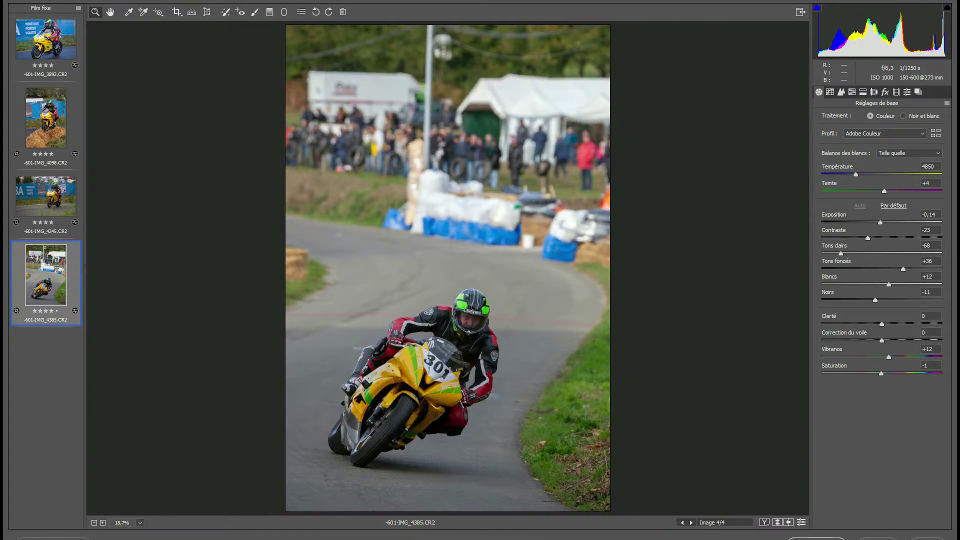
{"action": "key", "text": "shift+Tab"}
{"action": "type", "text": "0"}
{"action": "key", "text": "Return"}
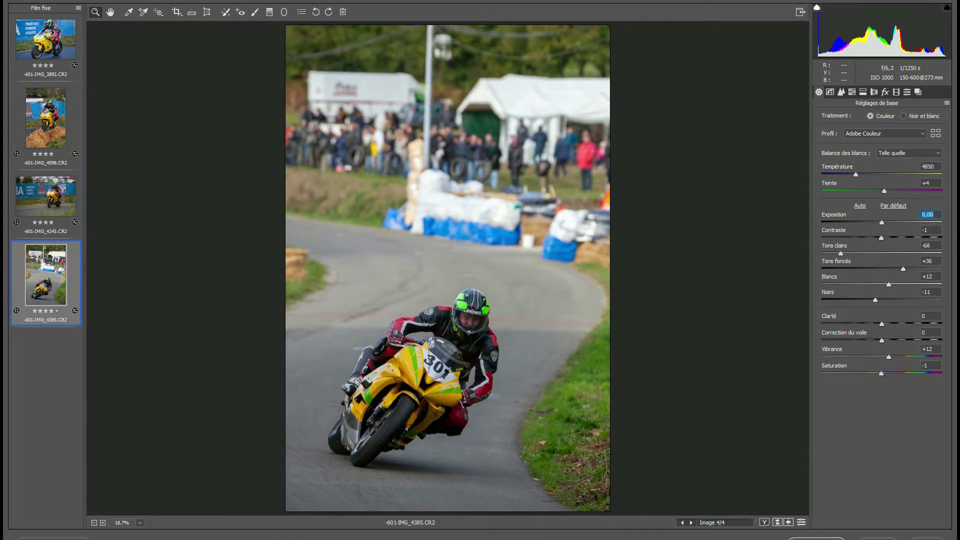
{"action": "key", "text": "Tab"}
{"action": "key", "text": "Down"}
Lower highlights to -69, raise exposure to +0,10 and lift blacks to -3.
{"action": "key", "text": "Tab"}
{"action": "key", "text": "Down"}
{"action": "key", "text": "shift+Tab"}
{"action": "key", "text": "shift+Tab"}
{"action": "key", "text": "Up"}
{"action": "key", "text": "Up"}
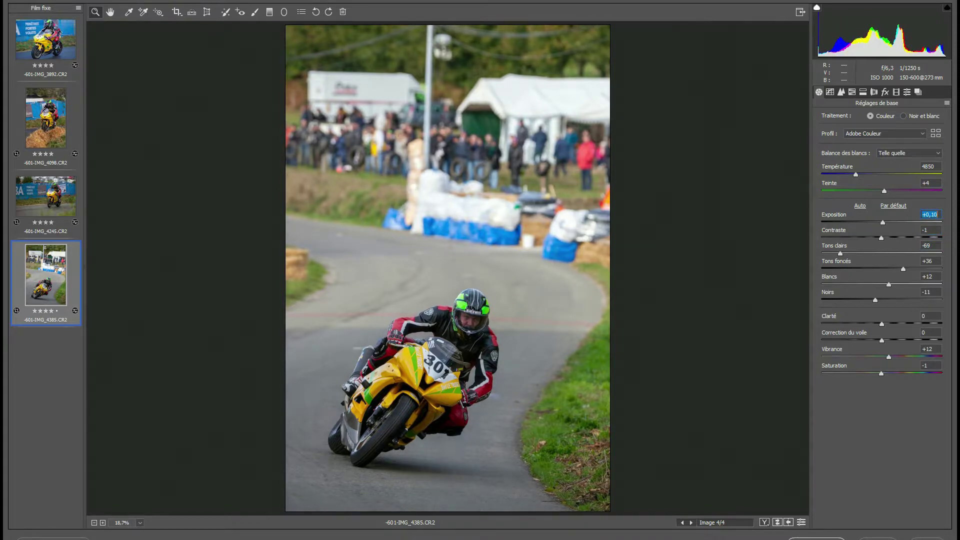
{"action": "key", "text": "Tab"}
{"action": "key", "text": "Tab"}
{"action": "key", "text": "Tab"}
{"action": "key", "text": "Up"}
{"action": "key", "text": "Up"}
{"action": "key", "text": "Up"}
{"action": "key", "text": "Up"}
{"action": "key", "text": "Up"}
{"action": "key", "text": "Up"}
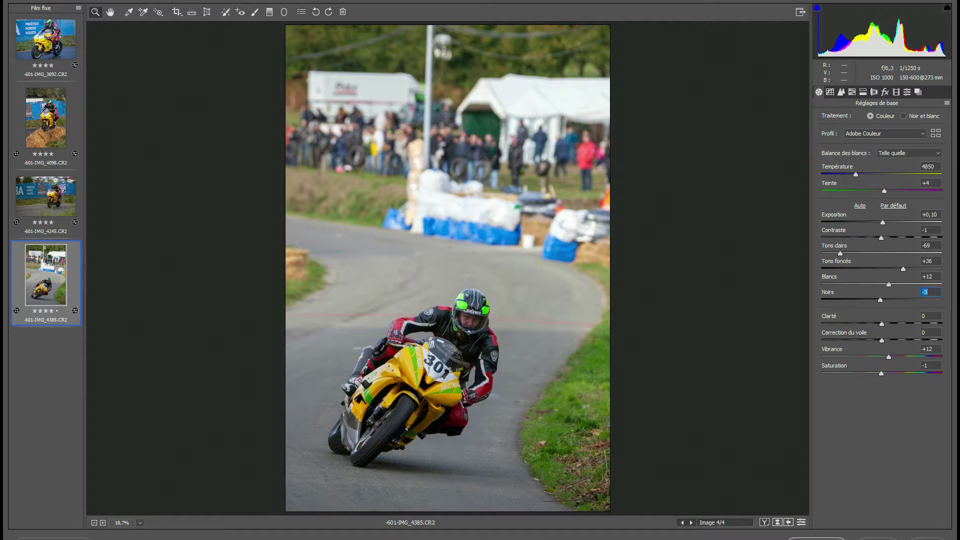
Set the colour temperature to 5050, then select all four photos.
{"action": "key", "text": "shift+Tab"}
{"action": "key", "text": "shift+Tab"}
{"action": "key", "text": "shift+Tab"}
{"action": "type", "text": "5050"}
{"action": "key", "text": "Return"}
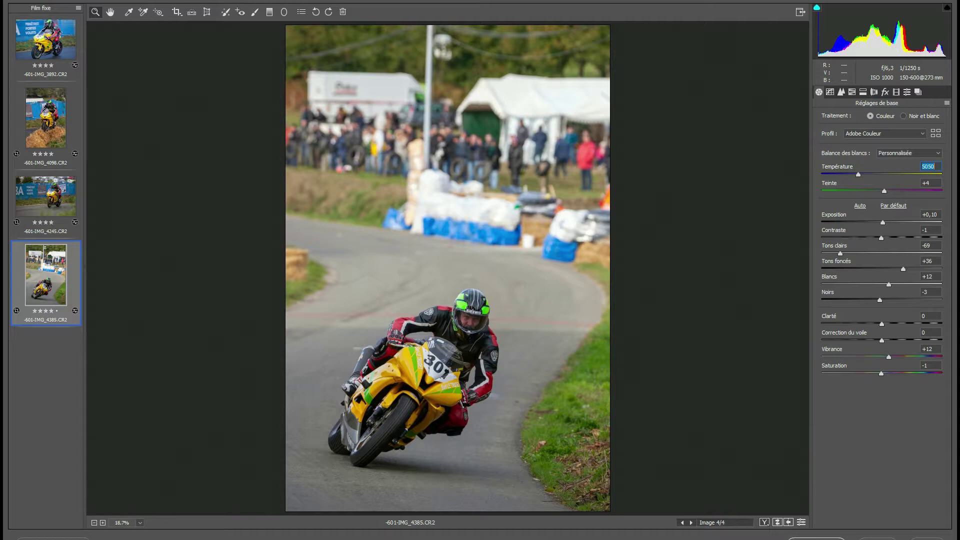
{"action": "key", "text": "ctrl+a"}
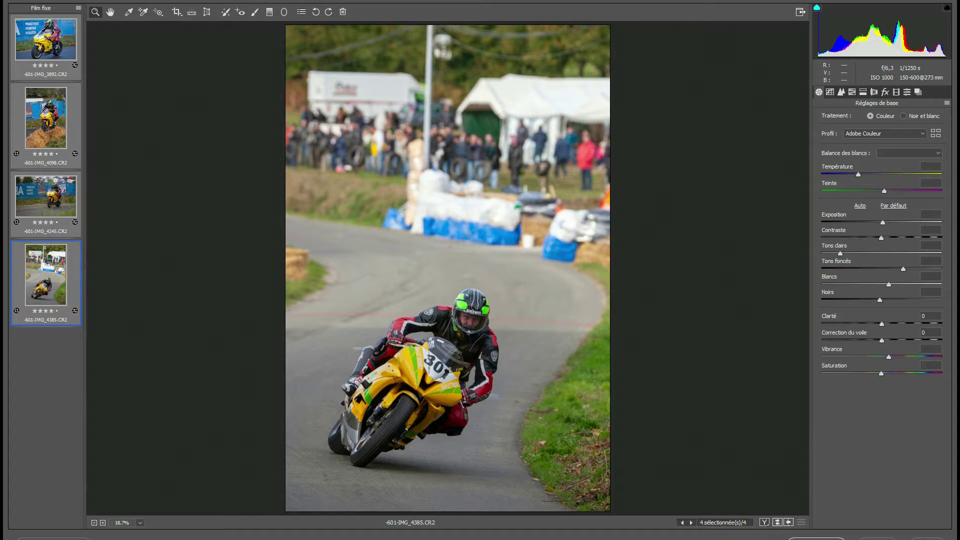
Review the second and first photos' adjustments, then select all four photos again.
{"action": "left_click", "coordinate": [46, 118]}
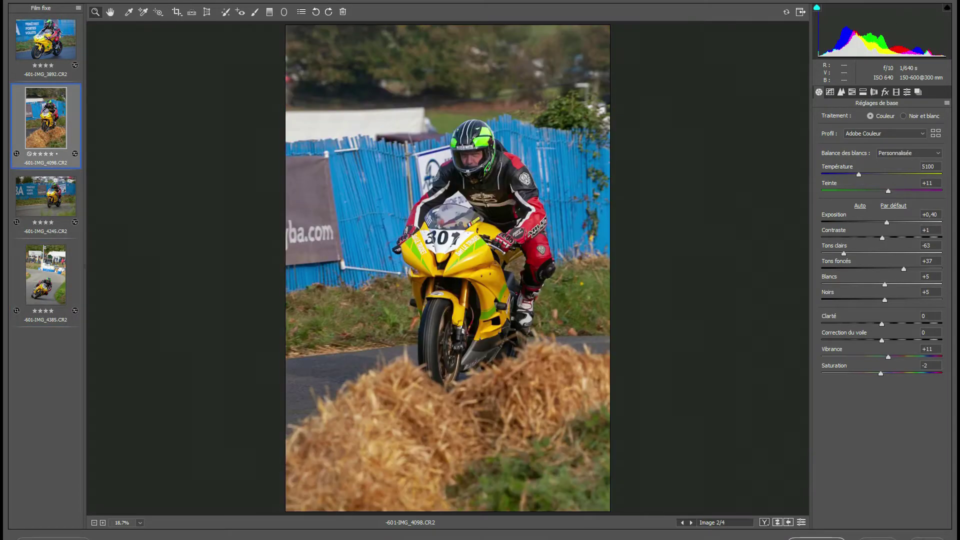
{"action": "key", "text": "Up"}
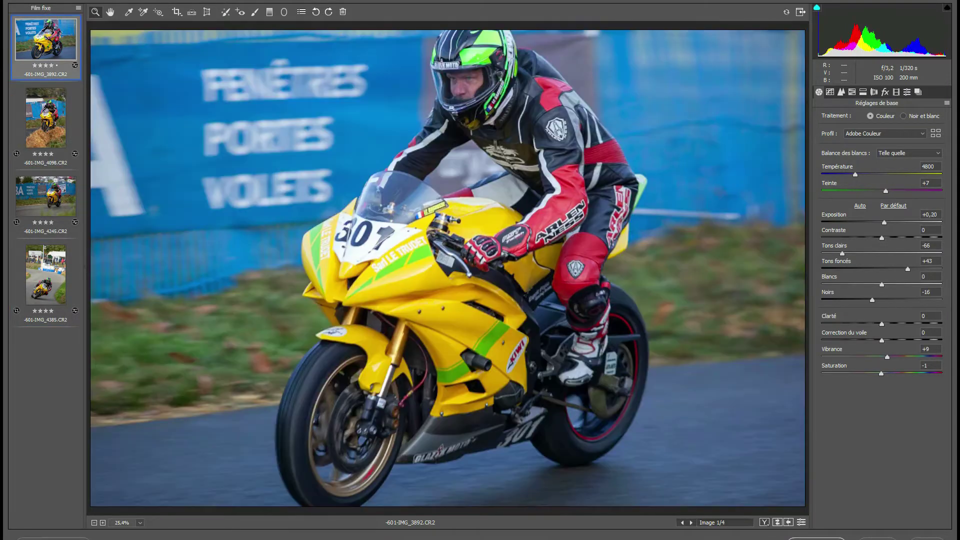
{"action": "key", "text": "ctrl+a"}
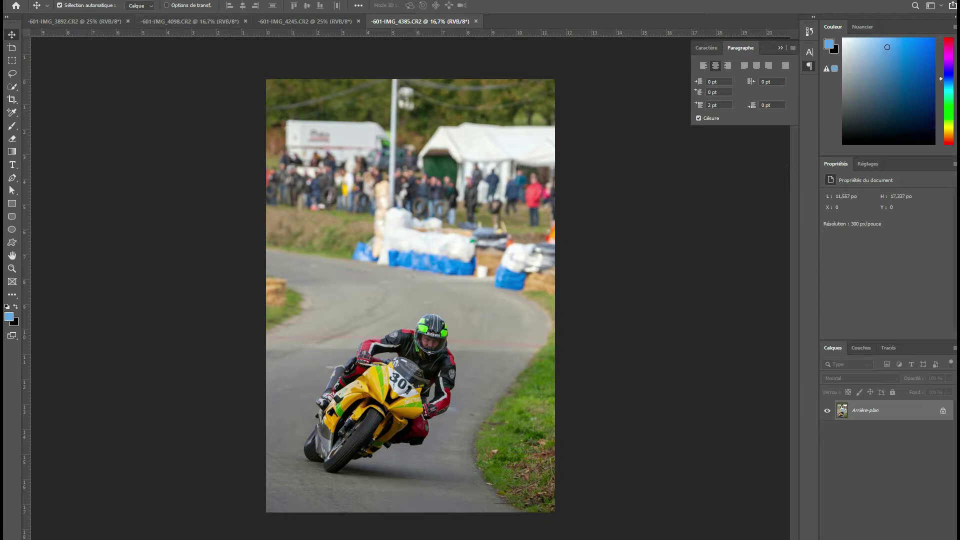
Show the Actions panel enlarged and widened, with the default actions set collapsed.
{"action": "left_click", "coordinate": [256, 1]}
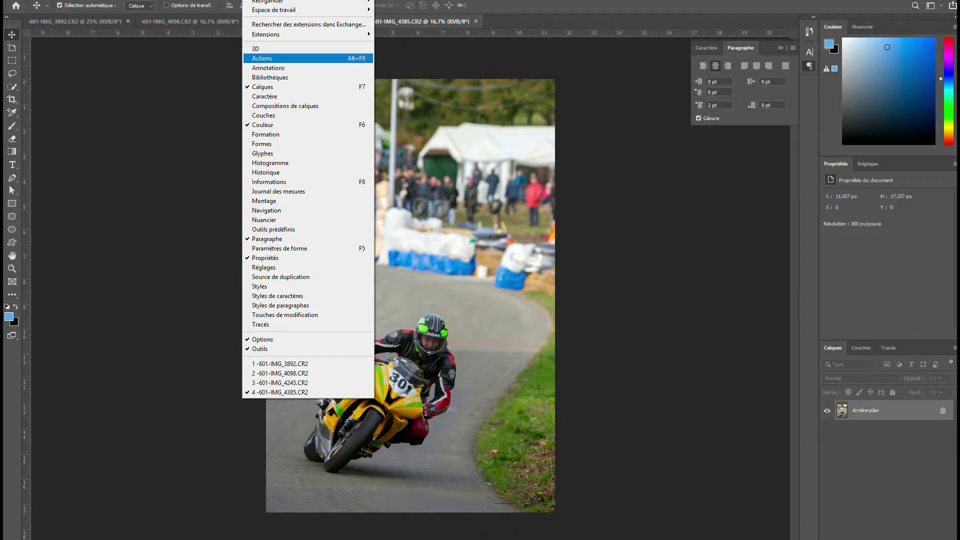
{"action": "left_click", "coordinate": [262, 58]}
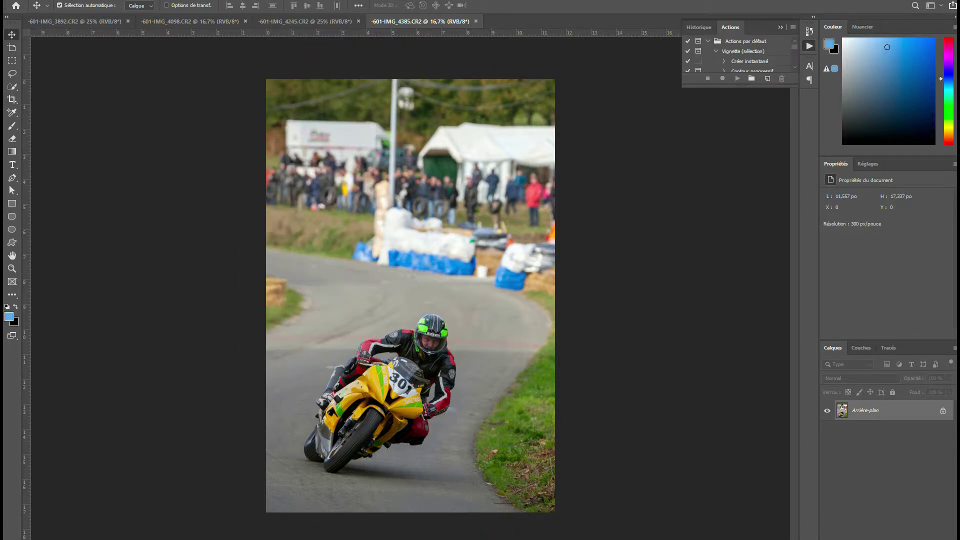
{"action": "left_click_drag", "start_coordinate": [740, 86], "coordinate": [740, 505]}
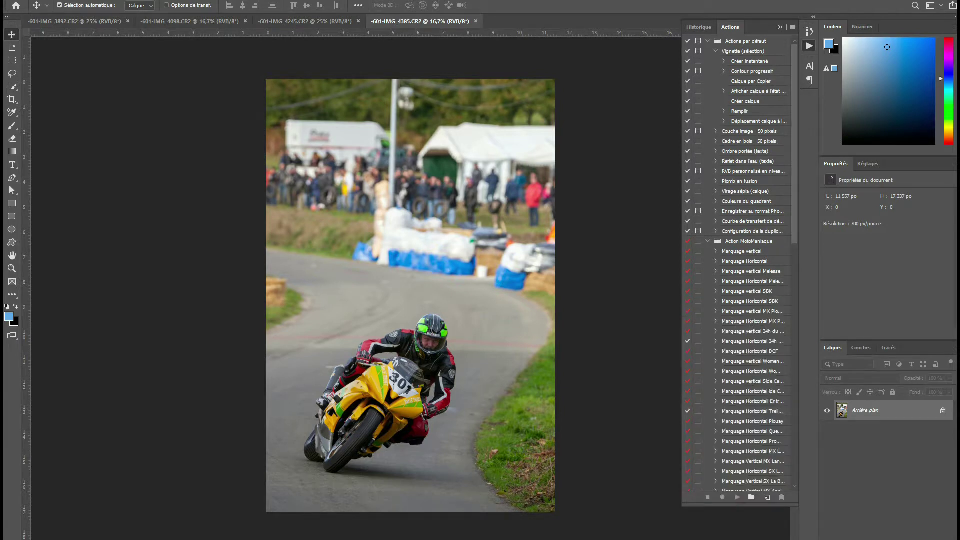
{"action": "left_click", "coordinate": [707, 41]}
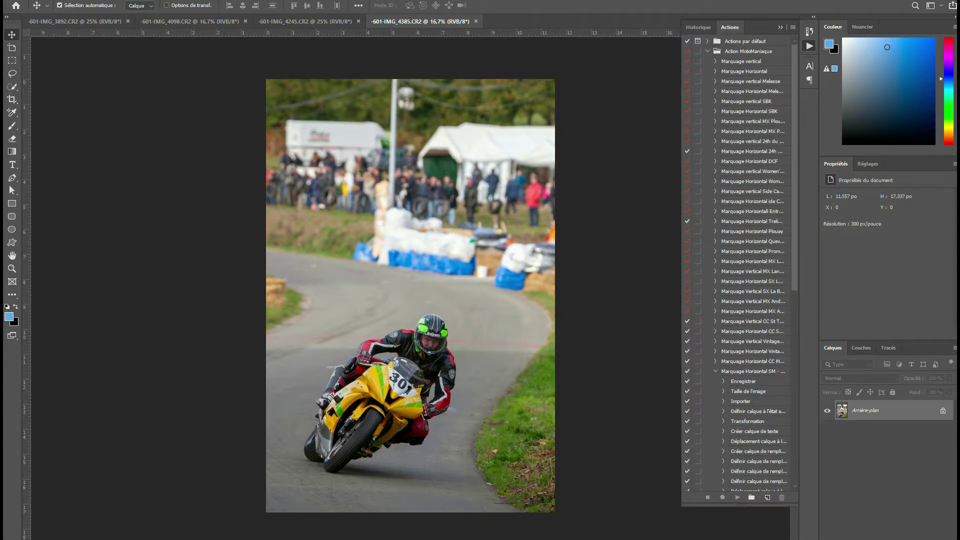
{"action": "left_click_drag", "start_coordinate": [681, 270], "coordinate": [569, 270]}
Duplicate both Vintage Riders watermark actions, move the copies below SM - Greg copie, and start renaming.
{"action": "left_click_drag", "start_coordinate": [645, 371], "coordinate": [767, 497]}
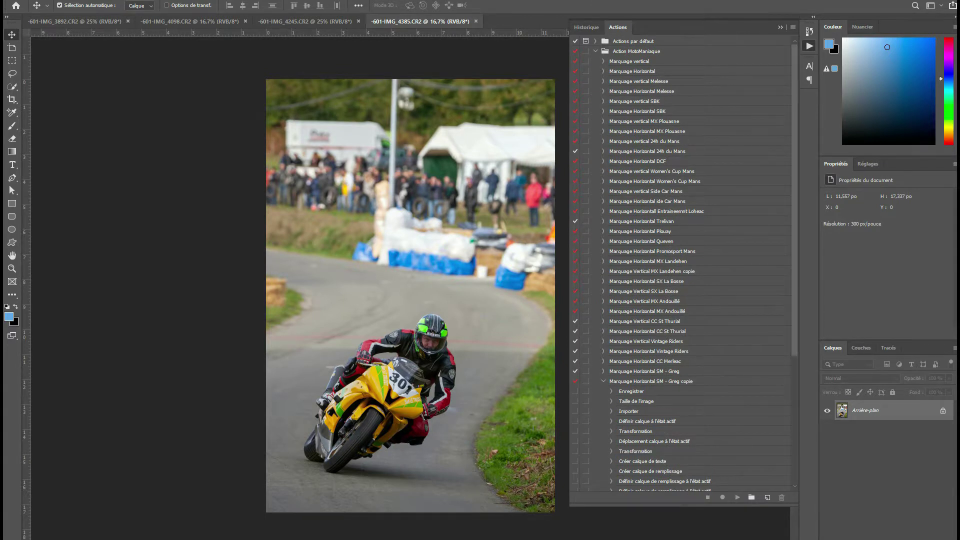
{"action": "left_click", "coordinate": [603, 381]}
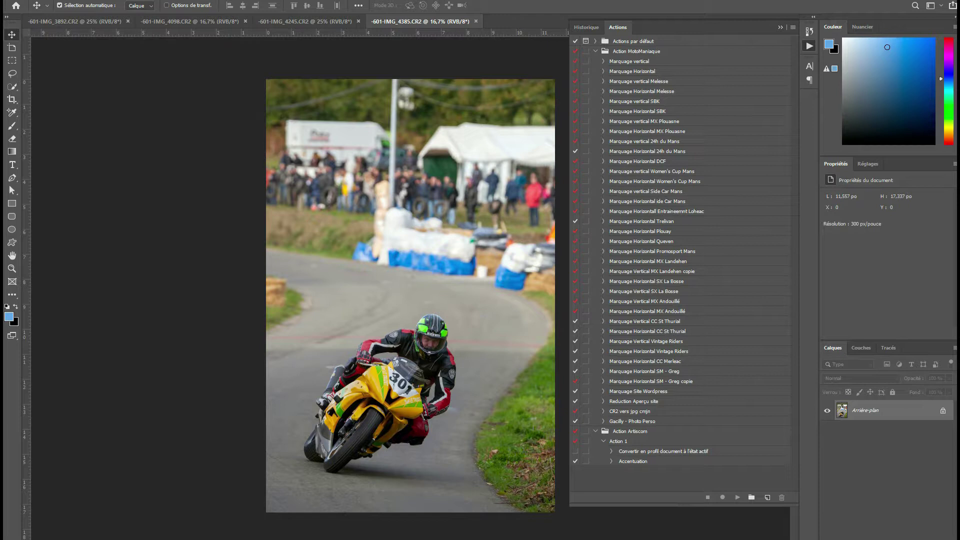
{"action": "left_click", "coordinate": [645, 360]}
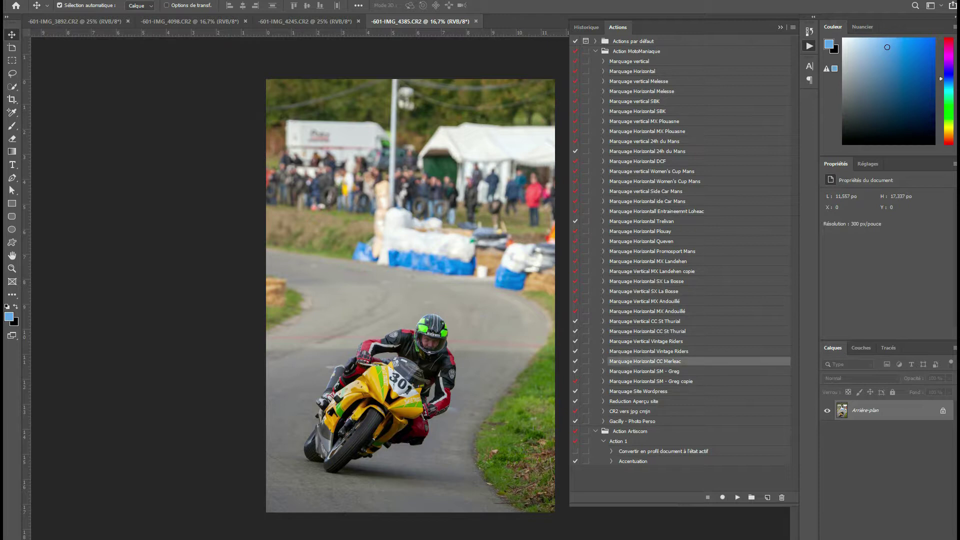
{"action": "left_click", "coordinate": [645, 351]}
{"action": "left_click_drag", "start_coordinate": [645, 351], "coordinate": [645, 495]}
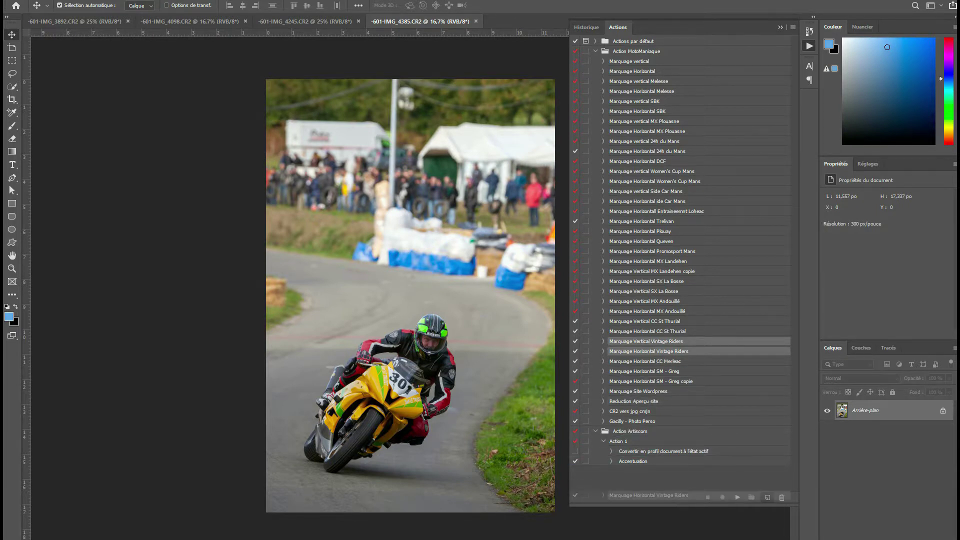
{"action": "left_click_drag", "start_coordinate": [767, 495], "coordinate": [767, 497]}
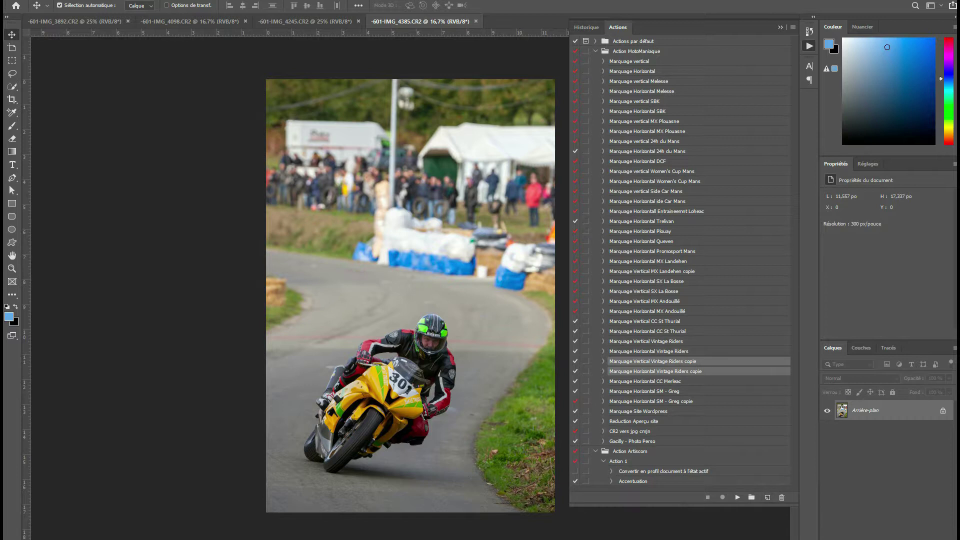
{"action": "left_click_drag", "start_coordinate": [645, 371], "coordinate": [645, 402]}
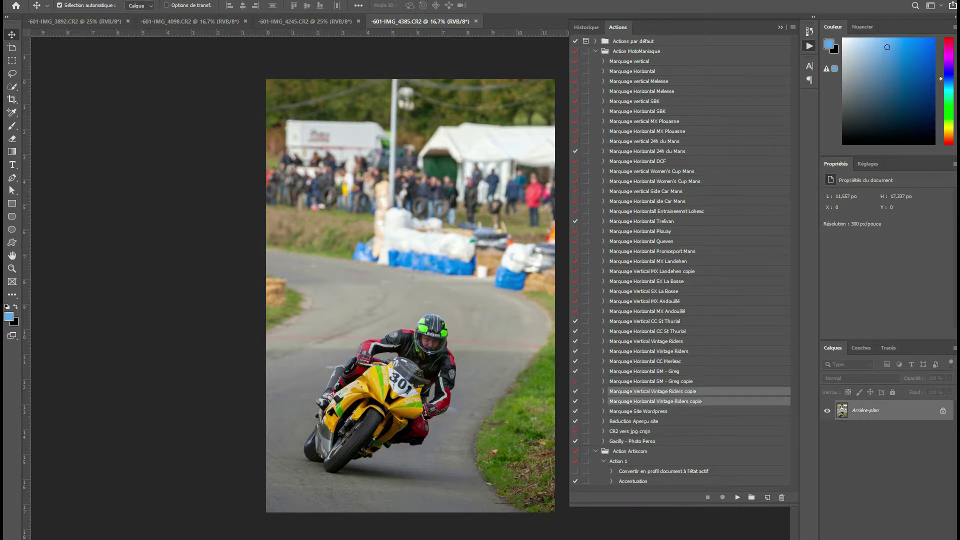
{"action": "double_click", "coordinate": [652, 392]}
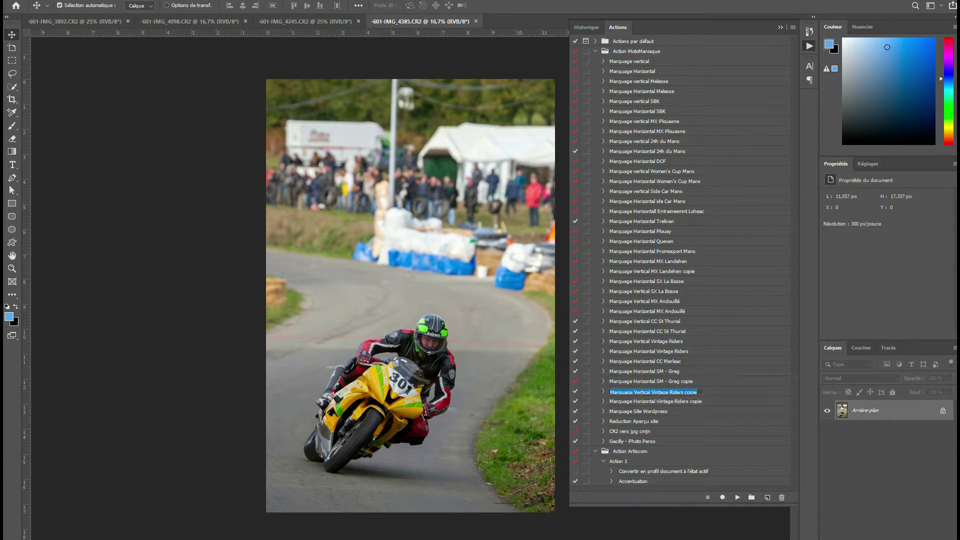
{"action": "left_click_drag", "start_coordinate": [651, 392], "coordinate": [697, 392]}
Name the copies Marquage Vertical and Marquage Horizontal CC Louvigné, then expand the vertical action.
{"action": "type", "text": "CC Louvign"}
{"action": "key", "text": "Return"}
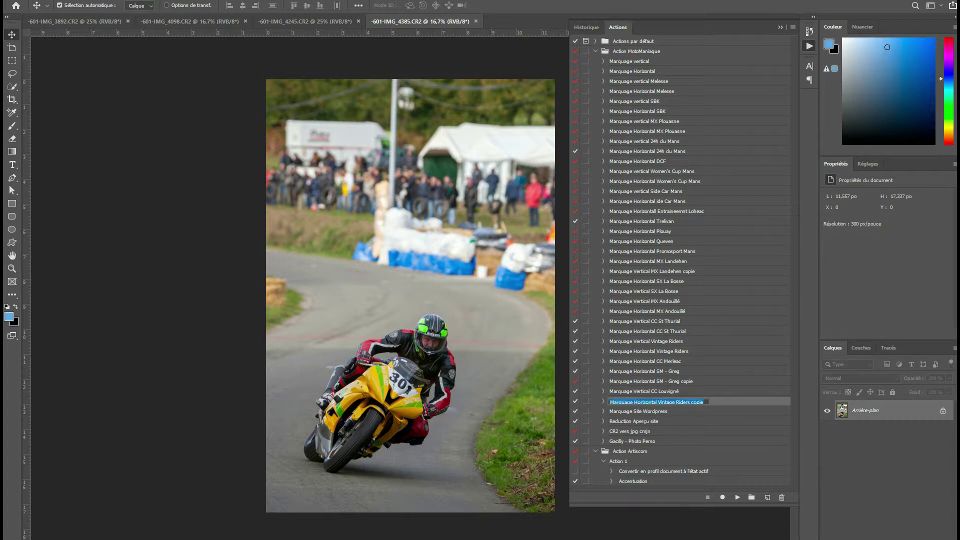
{"action": "double_click", "coordinate": [654, 401]}
{"action": "left_click_drag", "start_coordinate": [705, 402], "coordinate": [656, 402]}
{"action": "key", "text": "BackSpace"}
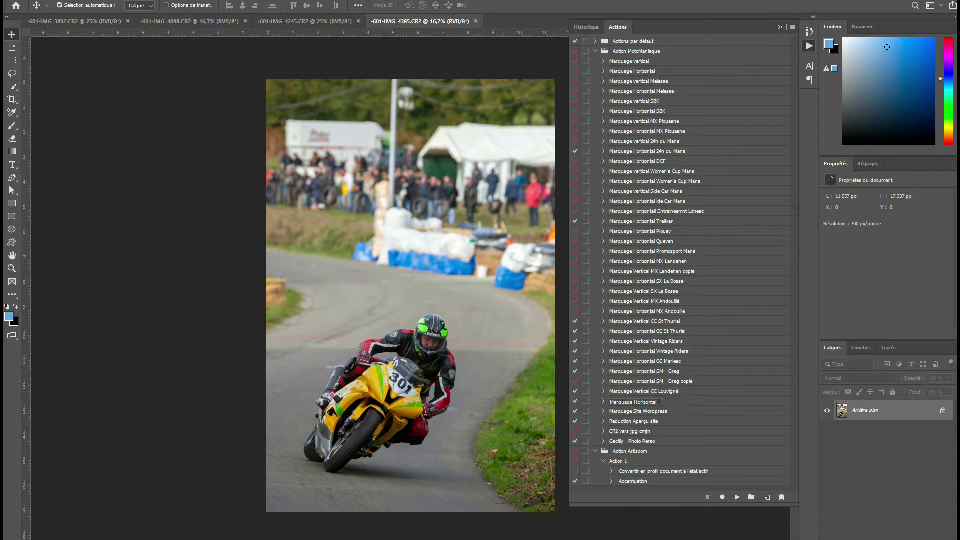
{"action": "type", "text": "CC Lo"}
{"action": "type", "text": "uvigné"}
{"action": "key", "text": "Return"}
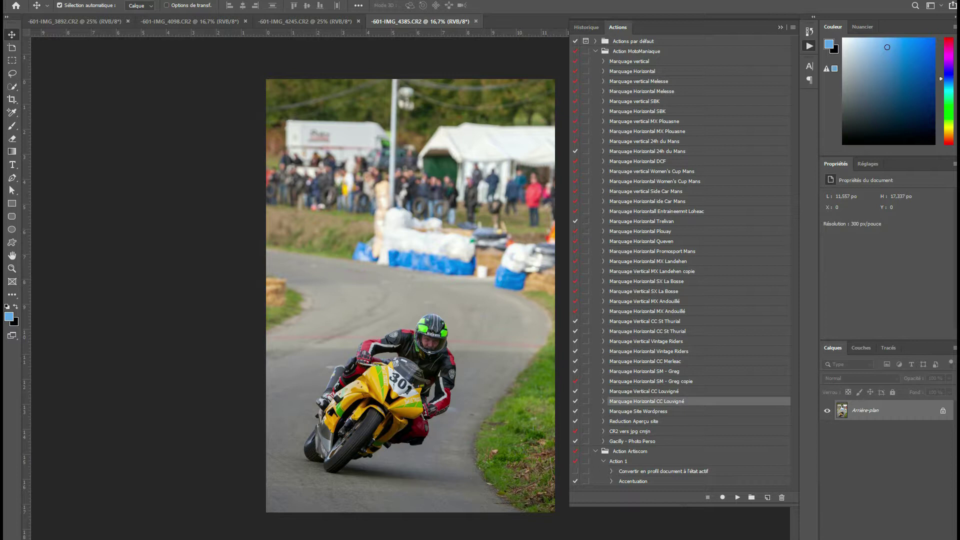
{"action": "left_click", "coordinate": [603, 391]}
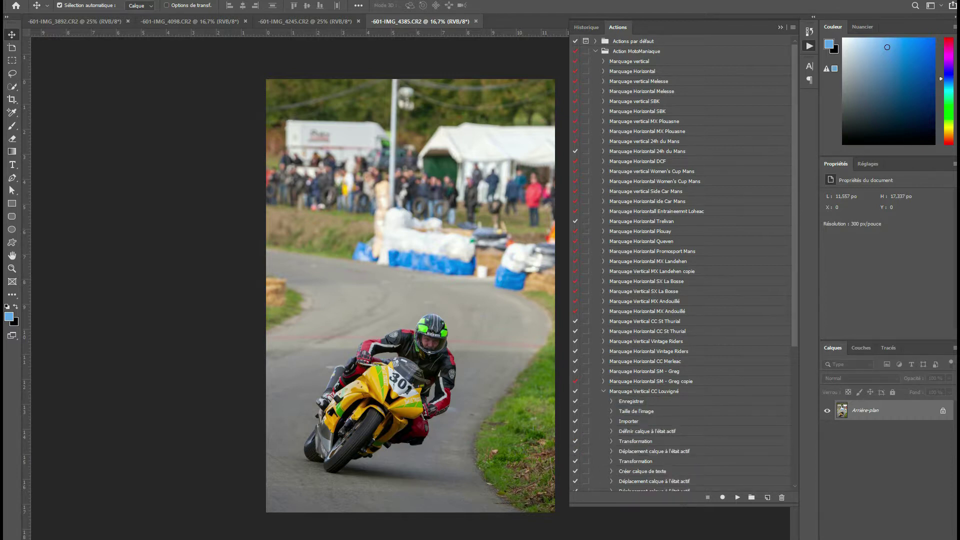
{"action": "scroll", "coordinate": [680, 260], "scroll_direction": "down", "scroll_amount": 7}
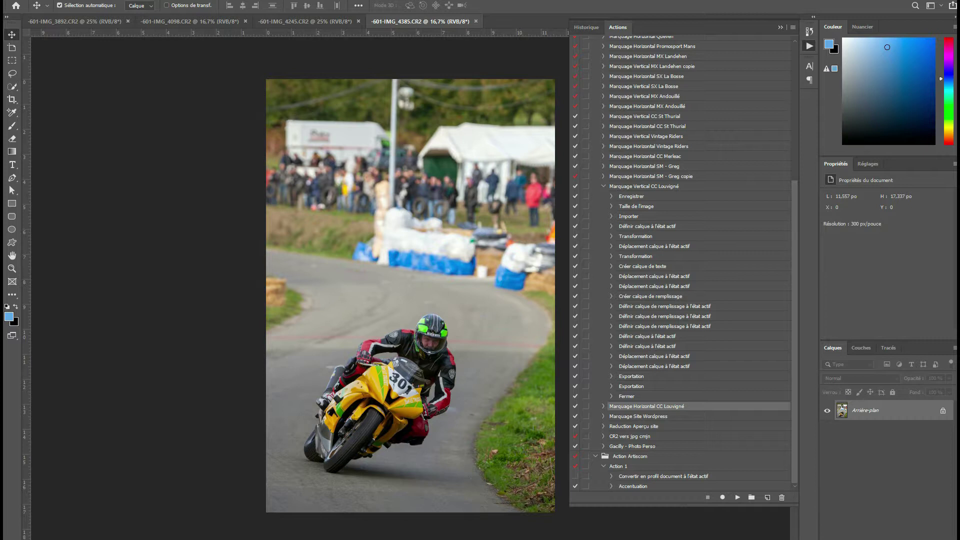
{"action": "key", "text": "alt+f"}
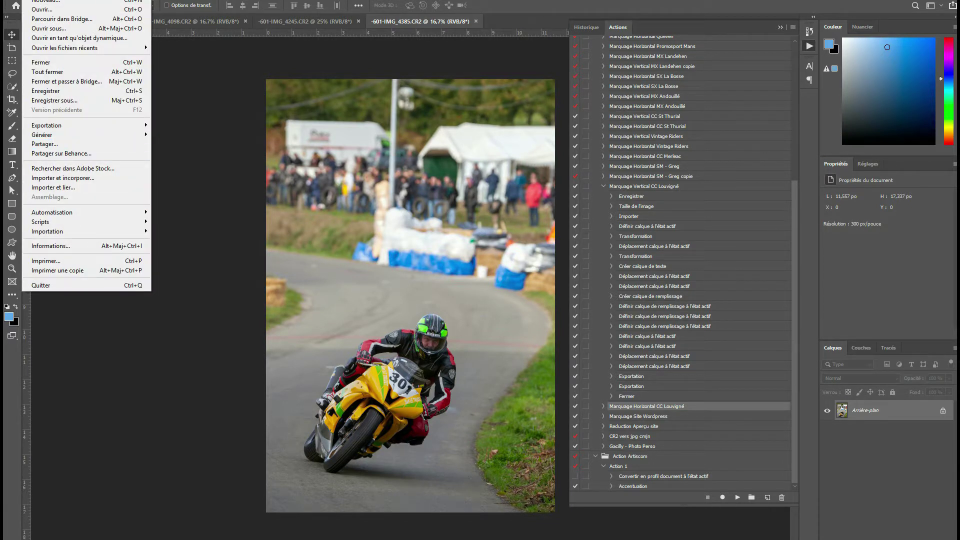
{"action": "key", "text": "Return"}
{"action": "key", "text": "Escape"}
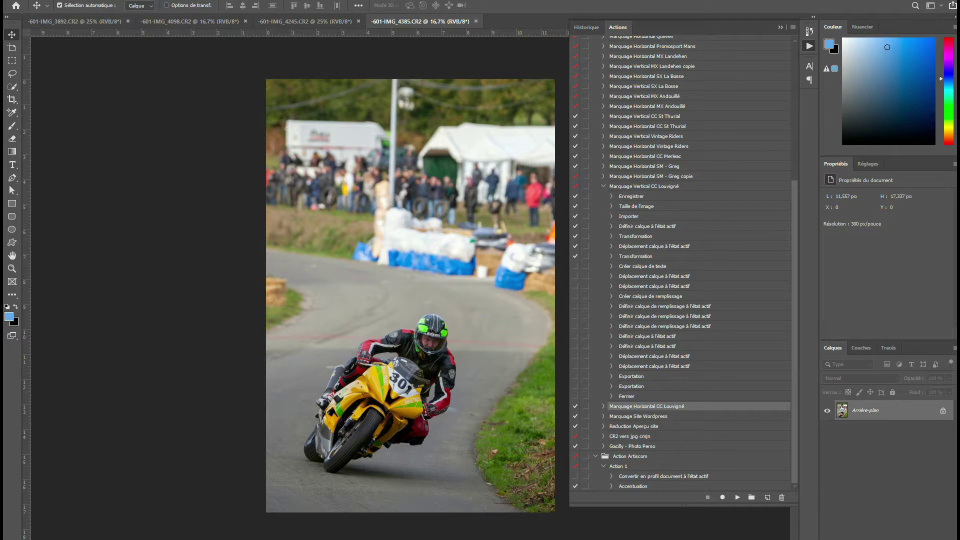
{"action": "left_click", "coordinate": [644, 186]}
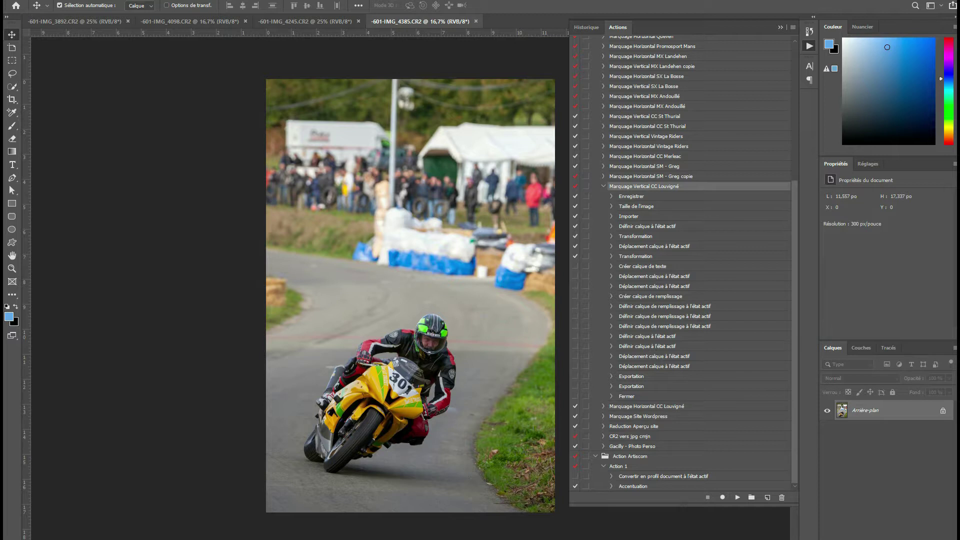
{"action": "left_click", "coordinate": [737, 497]}
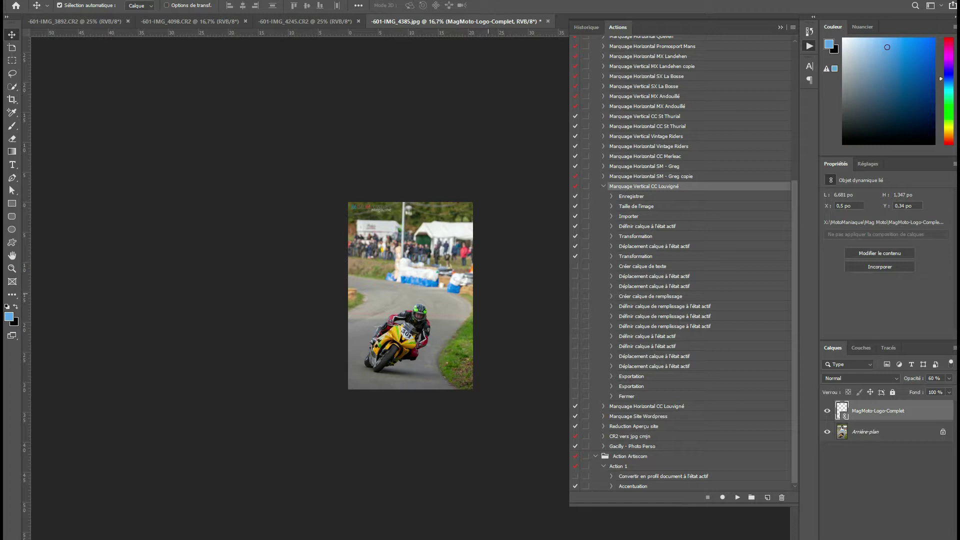
{"action": "left_click", "coordinate": [810, 31]}
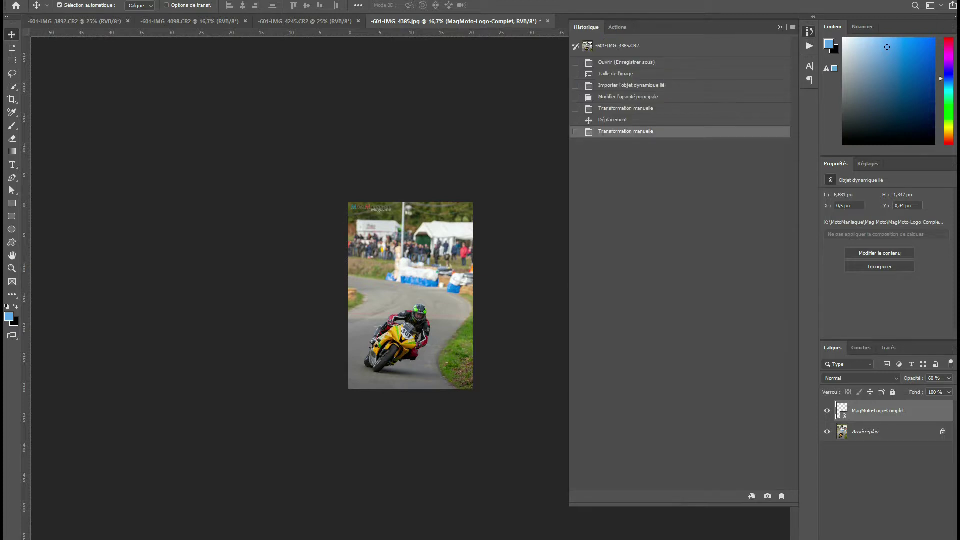
{"action": "left_click", "coordinate": [626, 62]}
{"action": "left_click", "coordinate": [810, 45]}
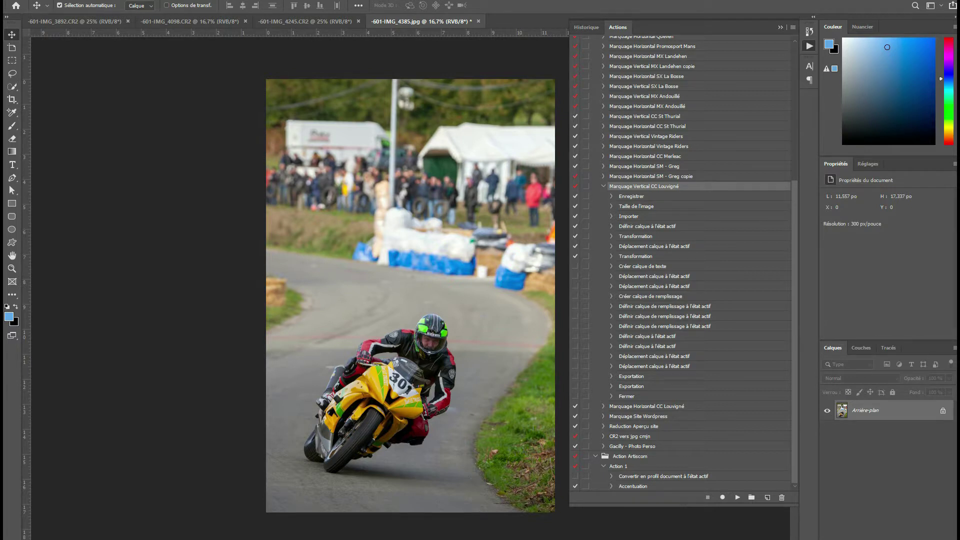
Re-record the save step as a quality-12 JPEG into a new HD folder in CC de Louvigné du Désert.
{"action": "double_click", "coordinate": [630, 196]}
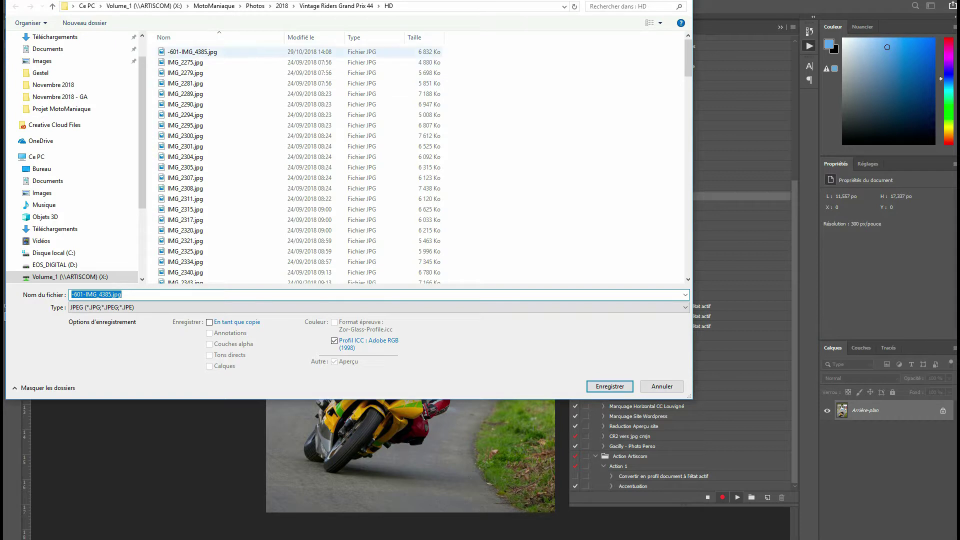
{"action": "left_click", "coordinate": [282, 6]}
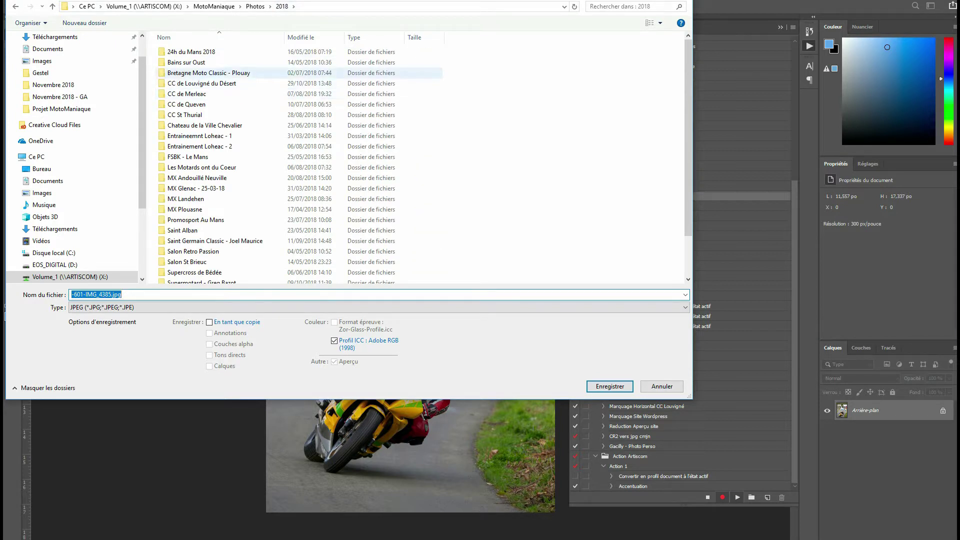
{"action": "double_click", "coordinate": [200, 83]}
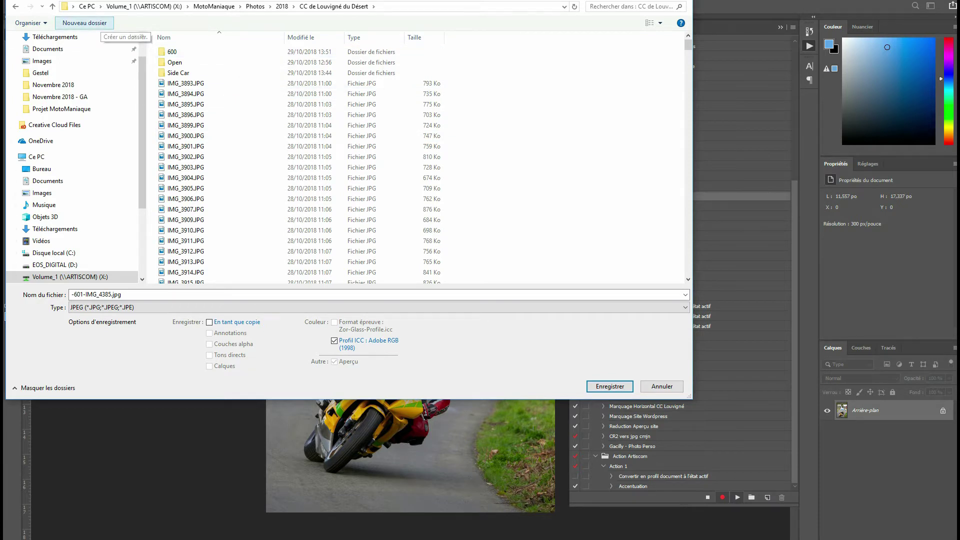
{"action": "left_click", "coordinate": [84, 23]}
{"action": "type", "text": "HD"}
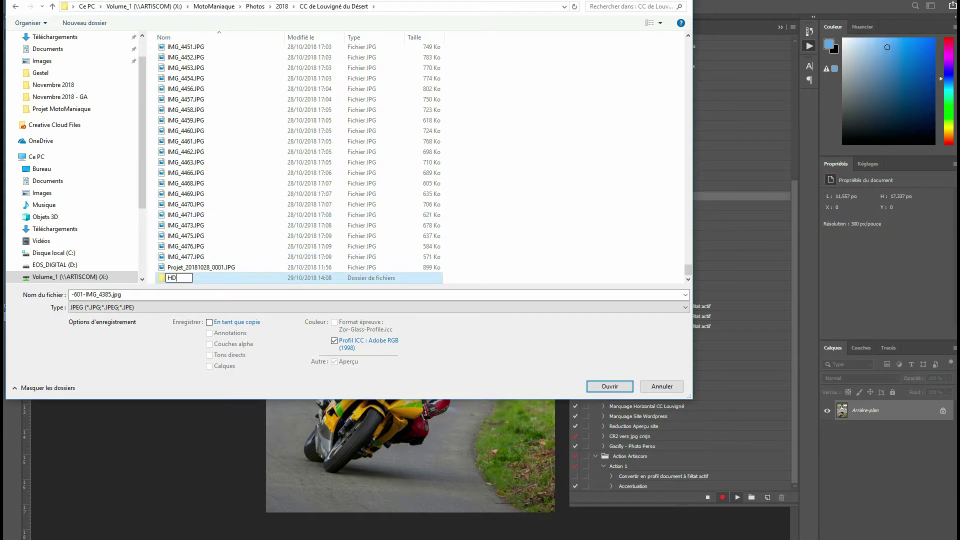
{"action": "key", "text": "Return"}
{"action": "key", "text": "Return"}
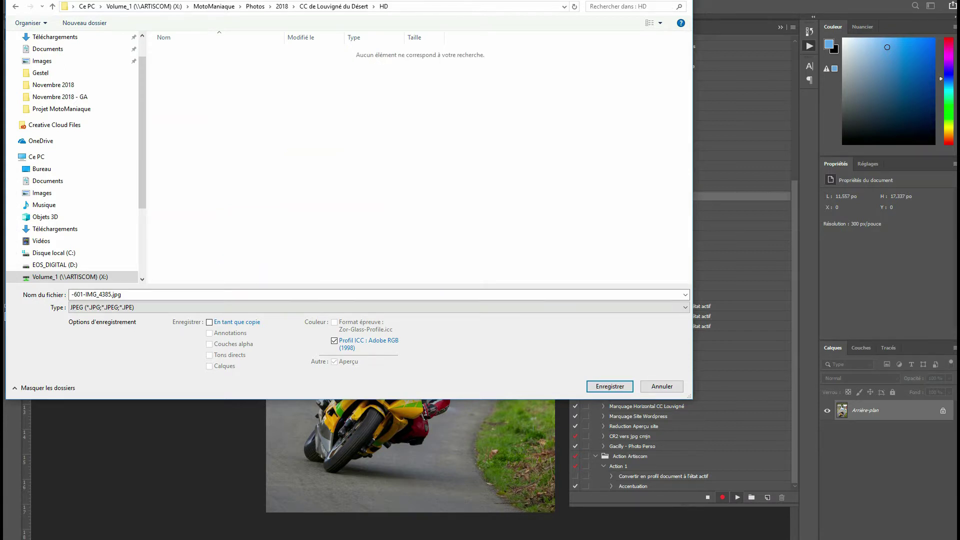
{"action": "key", "text": "Return"}
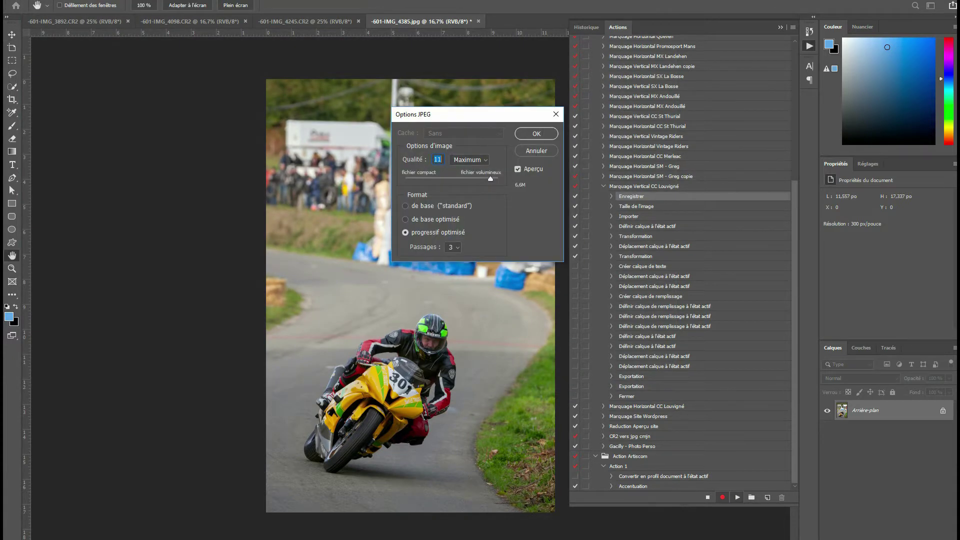
{"action": "key", "text": "Up"}
{"action": "key", "text": "Return"}
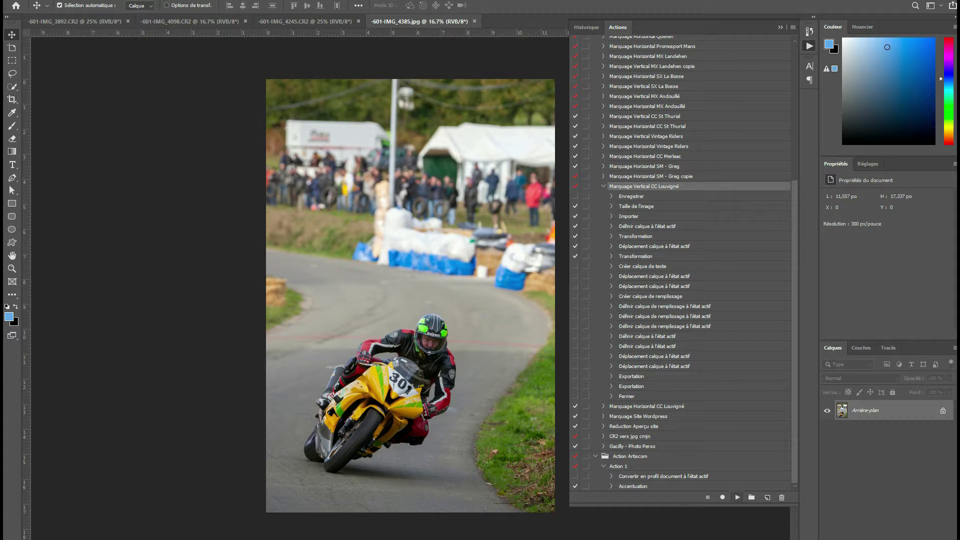
Play Marquage Vertical CC Louvigné on the photo, zoom in, and re-record the caption text step.
{"action": "left_click", "coordinate": [736, 497]}
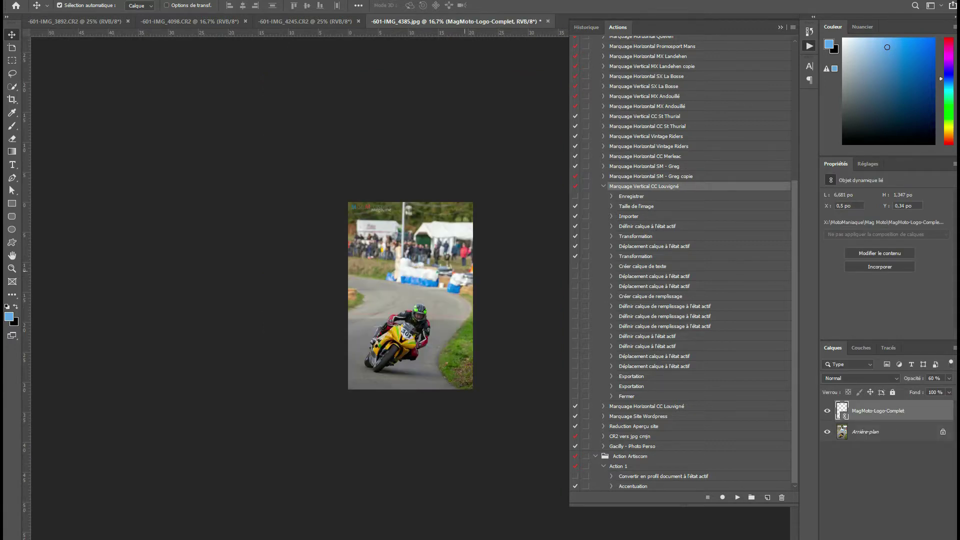
{"action": "scroll", "coordinate": [410, 295], "scroll_direction": "up", "scroll_amount": 2}
{"action": "scroll", "coordinate": [410, 295], "scroll_direction": "up", "scroll_amount": 1}
{"action": "scroll", "coordinate": [410, 295], "scroll_direction": "up", "scroll_amount": 1}
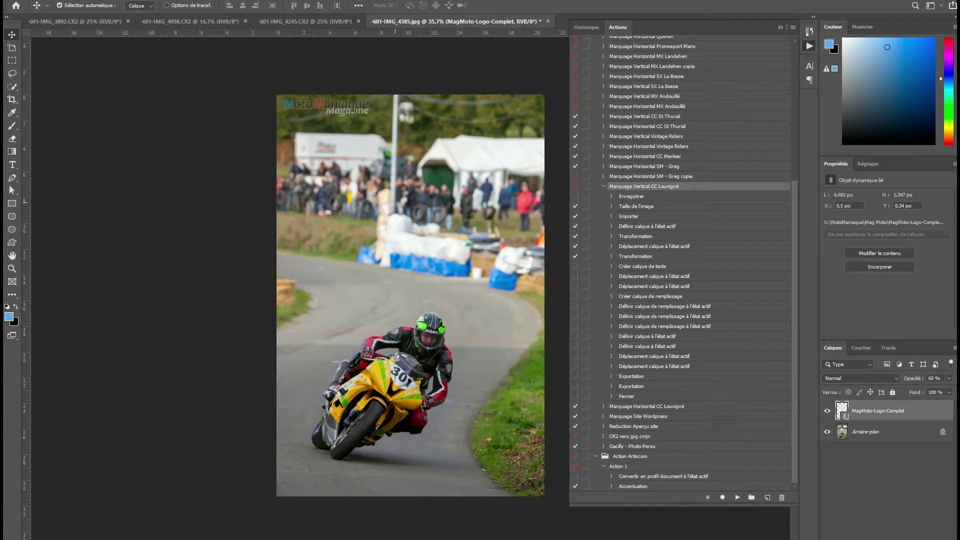
{"action": "scroll", "coordinate": [410, 295], "scroll_direction": "up", "scroll_amount": 1}
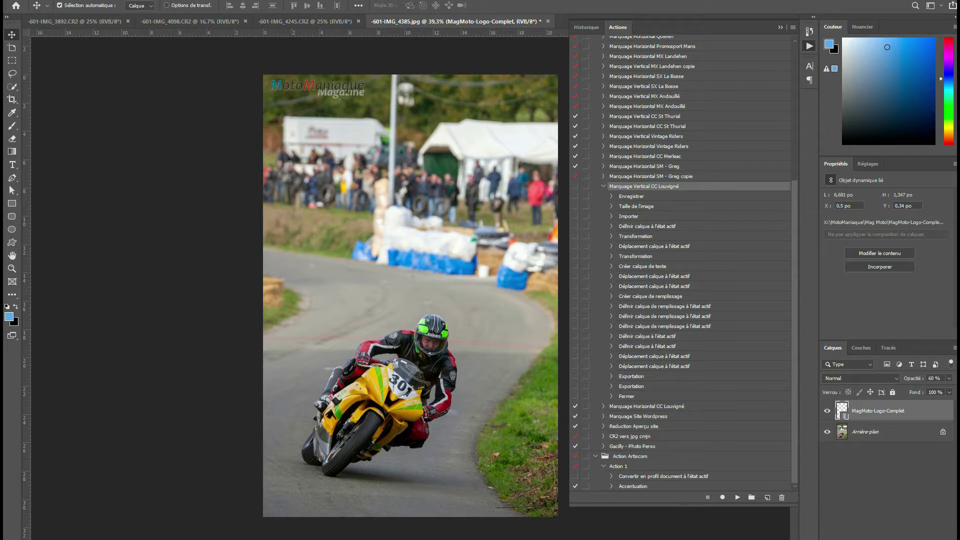
{"action": "left_click", "coordinate": [642, 266]}
{"action": "left_click", "coordinate": [722, 497]}
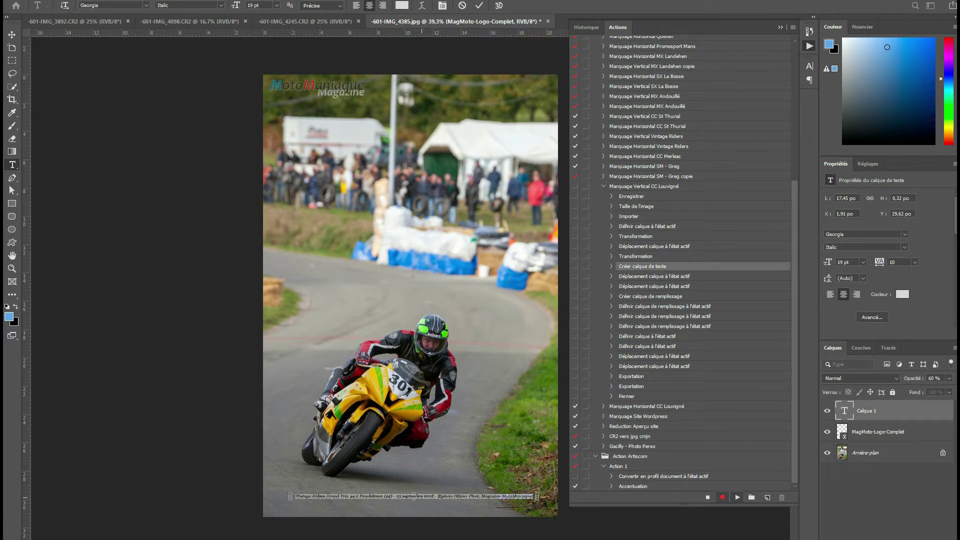
Retype the caption as 'Course de Côte de Louvigné-du-Désert (35) - 28 octobre 2018' and commit it.
{"action": "scroll", "coordinate": [414, 394], "scroll_direction": "up", "scroll_amount": 2}
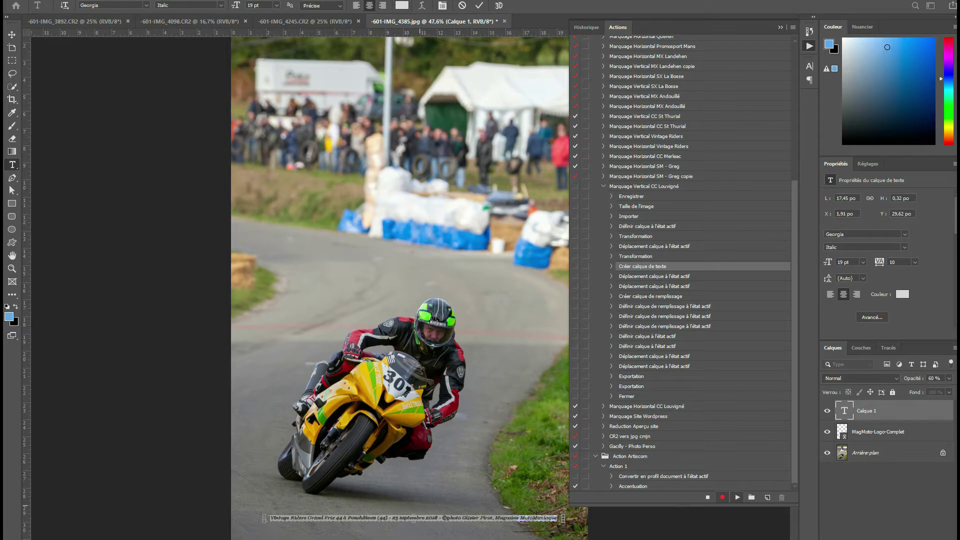
{"action": "left_click", "coordinate": [414, 518]}
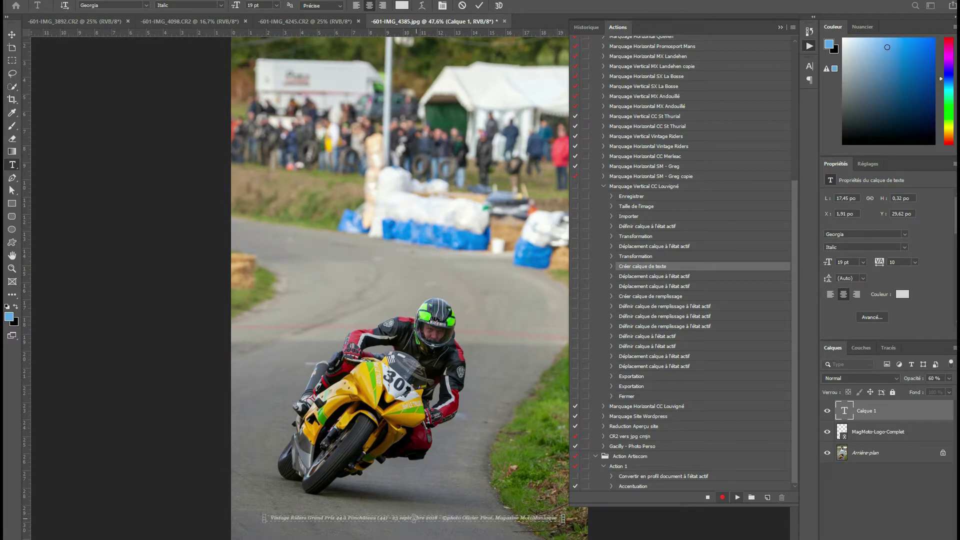
{"action": "left_click_drag", "start_coordinate": [415, 518], "coordinate": [270, 518]}
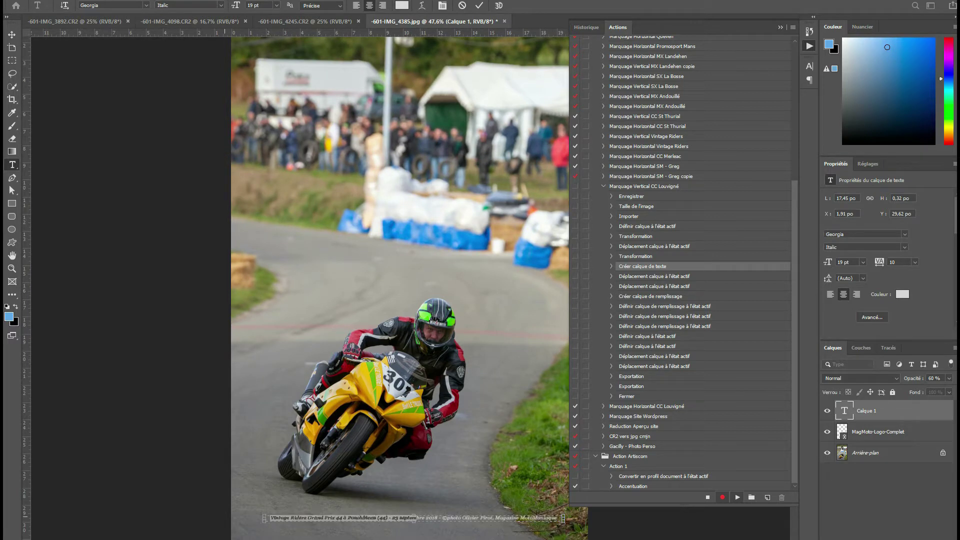
{"action": "type", "text": "Course de C"}
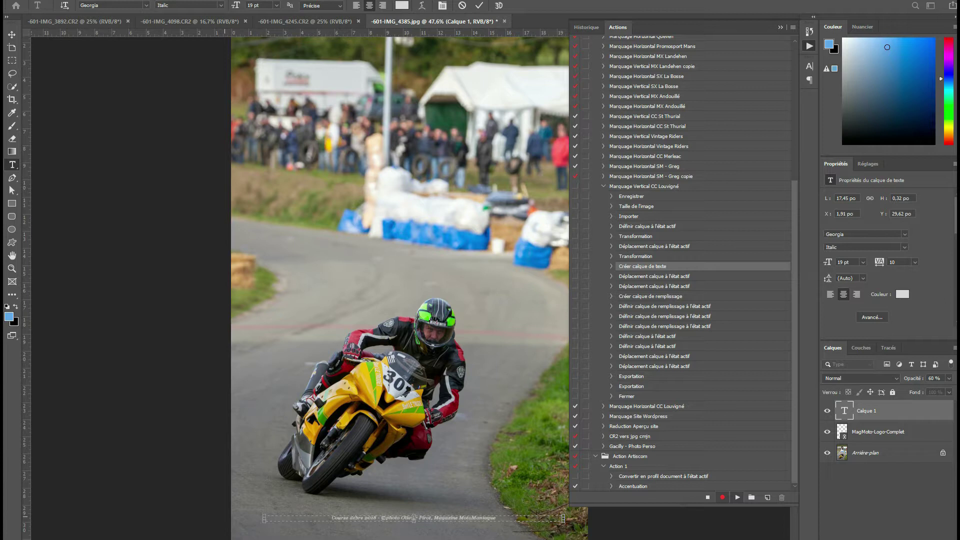
{"action": "type", "text": "ôte de Lu"}
{"action": "type", "text": "ouvigné-de"}
{"action": "type", "text": "-Déce"}
{"action": "key", "text": "Delete"}
{"action": "type", "text": "rt (35)"}
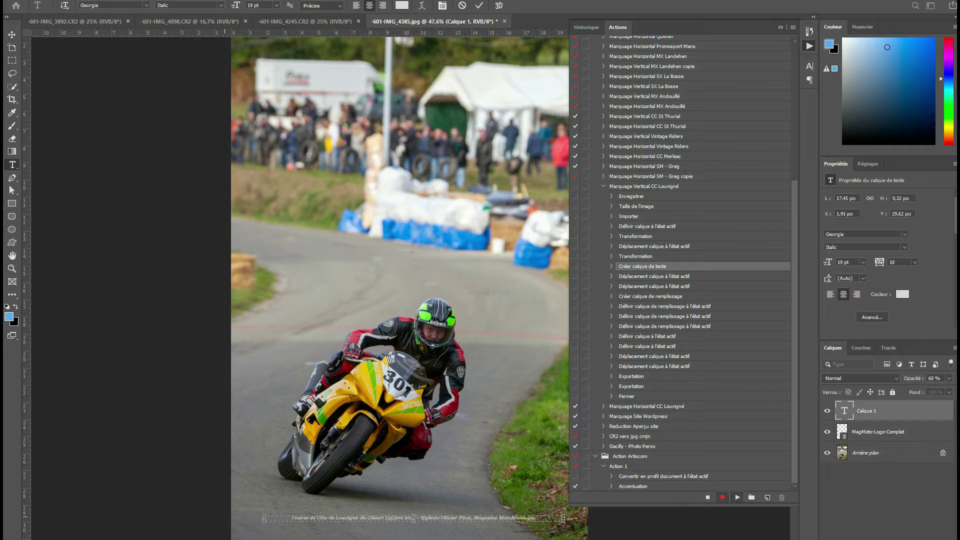
{"action": "type", "text": " 28 octo"}
{"action": "key", "text": "BackSpace"}
{"action": "key", "text": "BackSpace"}
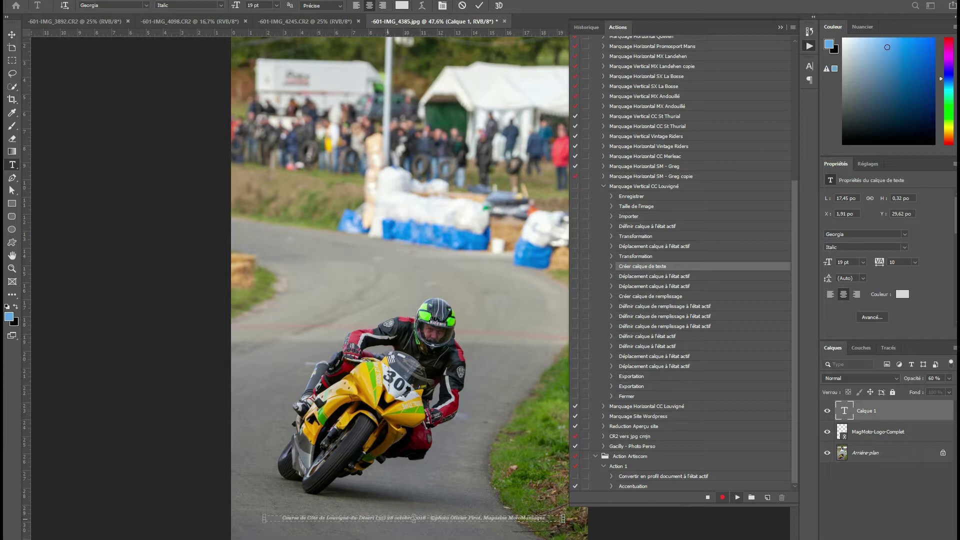
{"action": "type", "text": "-"}
{"action": "key", "text": "ctrl+Return"}
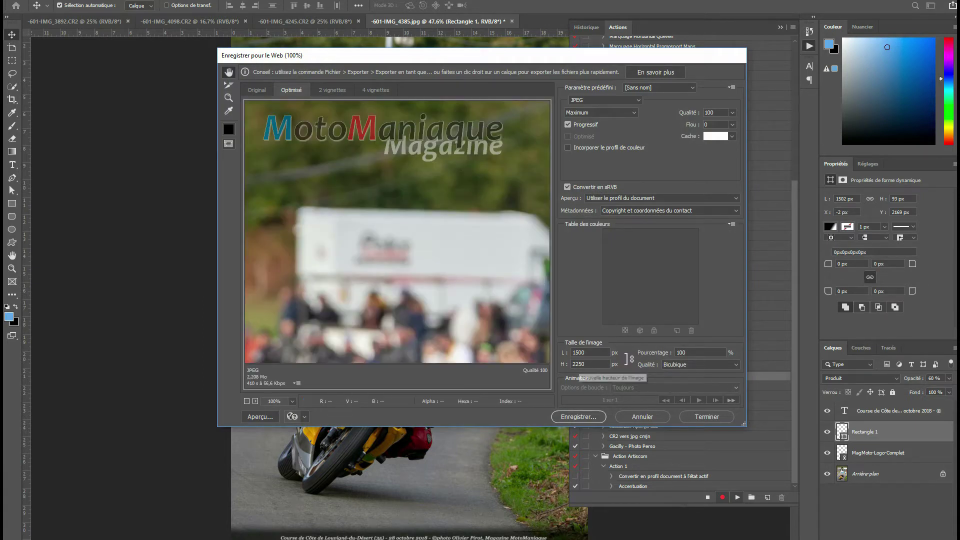
Set the web export size to 600×900 px and start saving the optimized copy.
{"action": "type", "text": "900"}
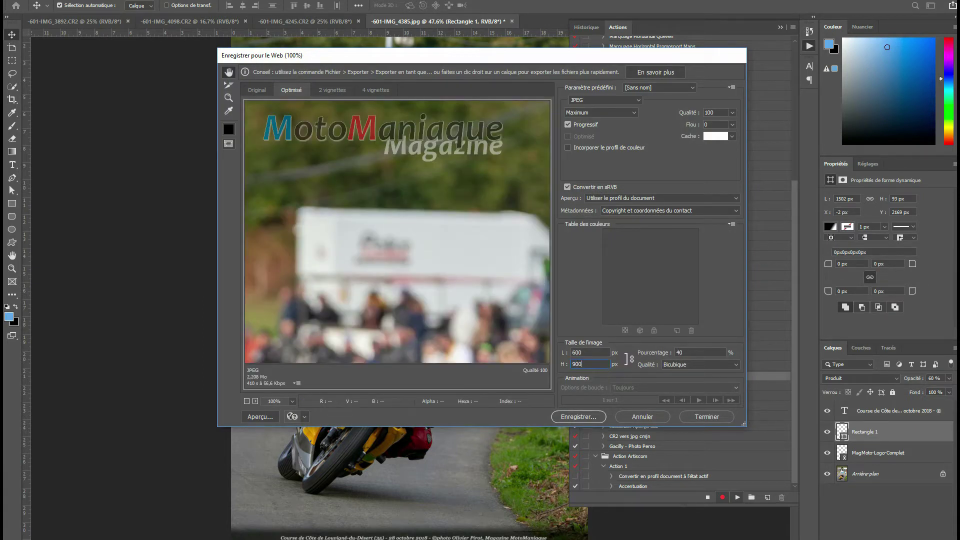
{"action": "key", "text": "shift+Tab"}
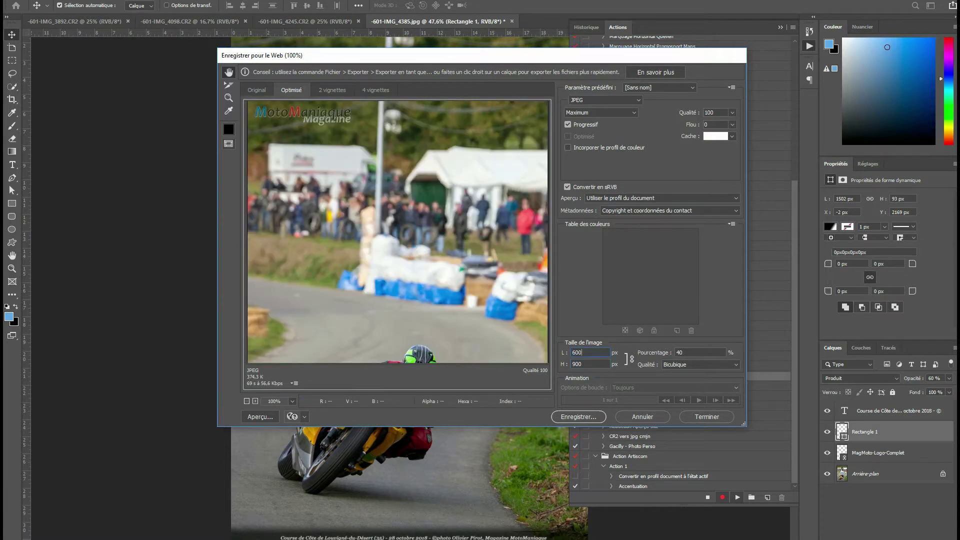
{"action": "key", "text": "Return"}
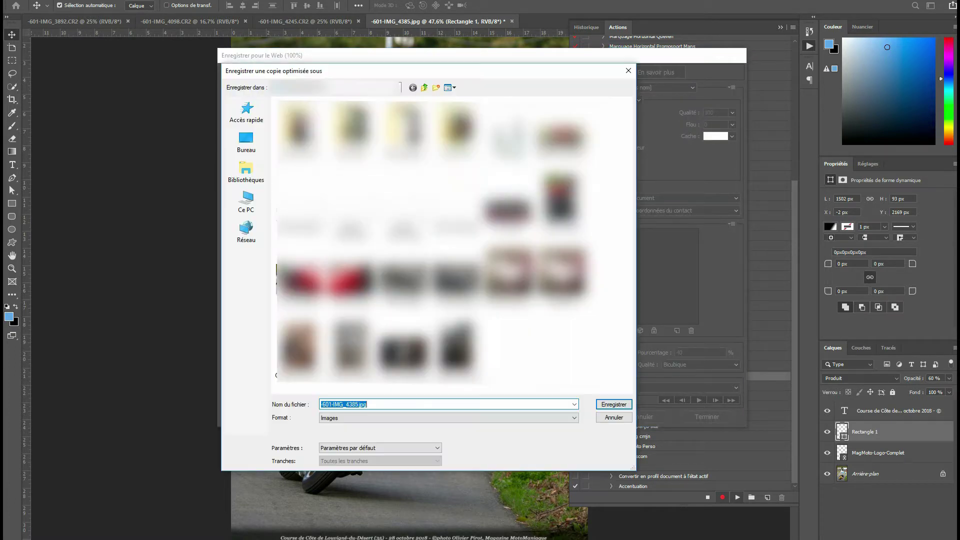
Save the web copy into a new Web folder in CC de Louvigné du Désert, accepting the filename warning.
{"action": "left_click", "coordinate": [246, 172]}
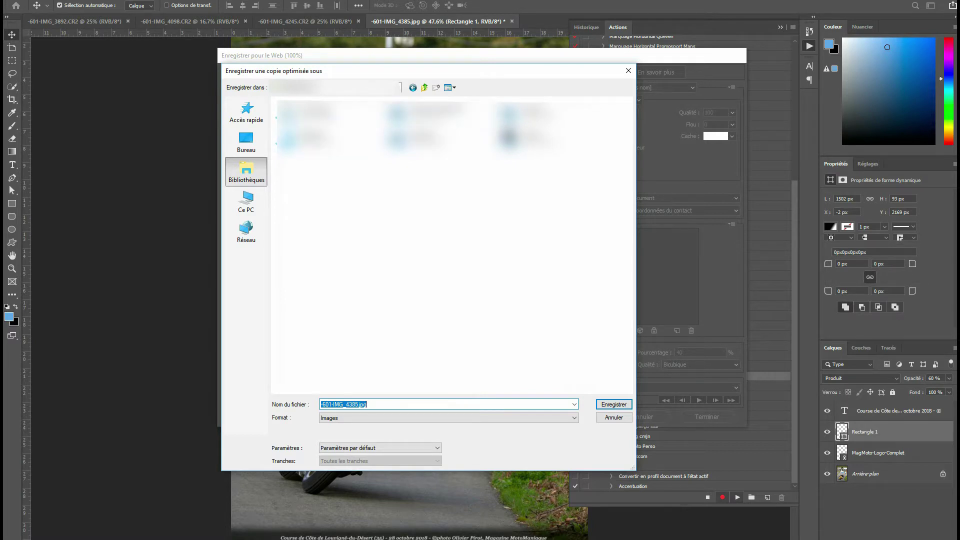
{"action": "left_click", "coordinate": [246, 231]}
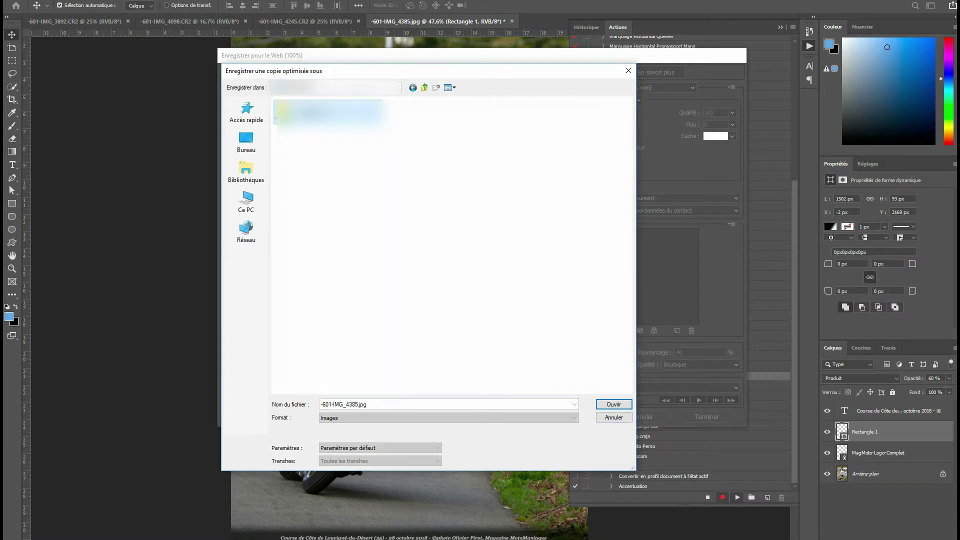
{"action": "key", "text": "Return"}
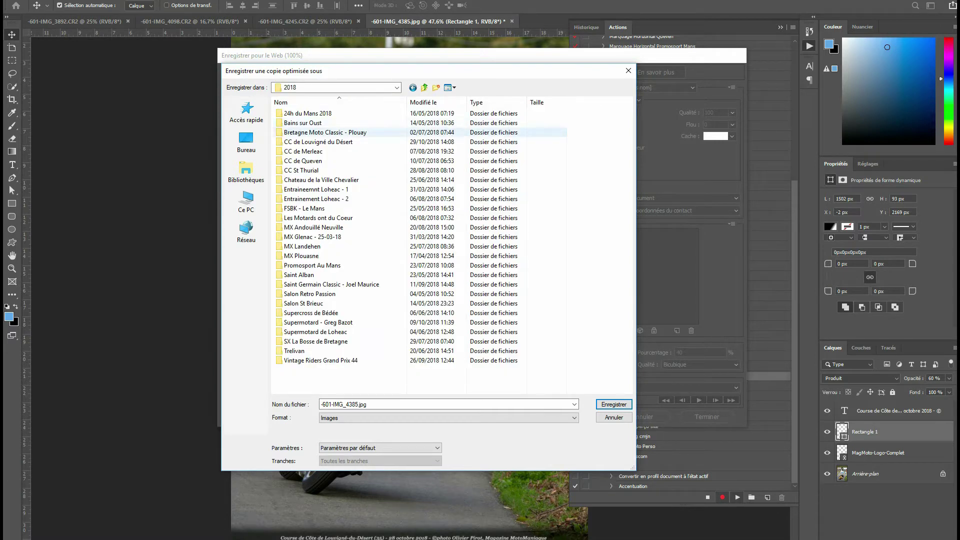
{"action": "double_click", "coordinate": [320, 141]}
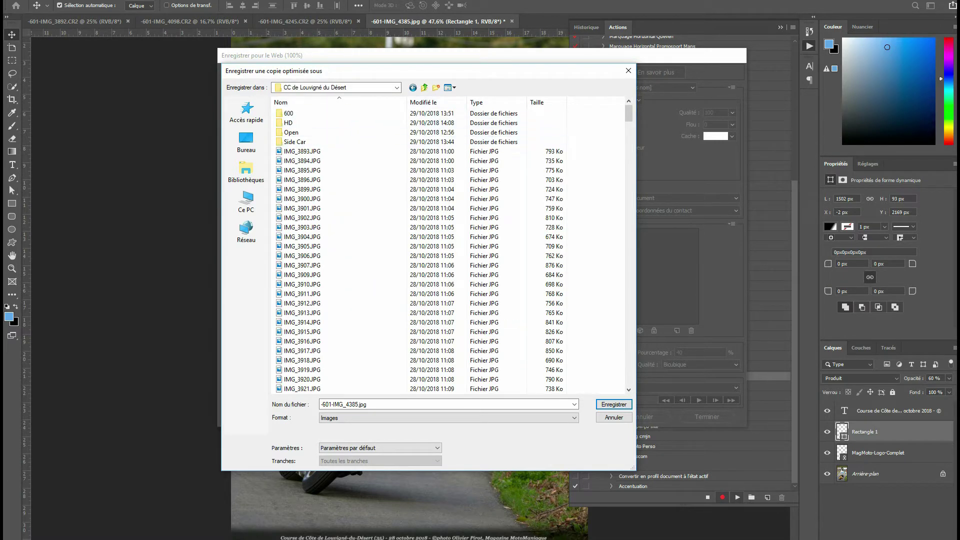
{"action": "left_click", "coordinate": [436, 87]}
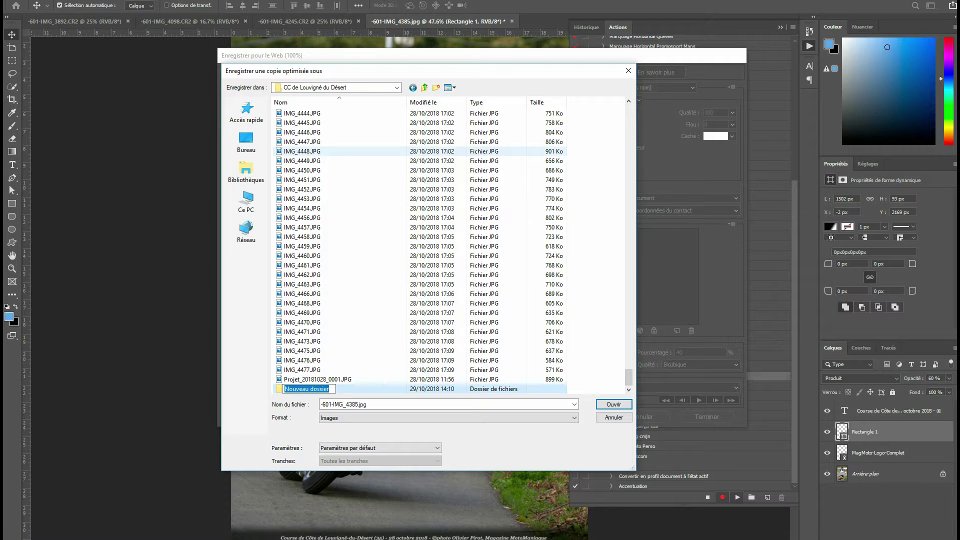
{"action": "type", "text": "Web"}
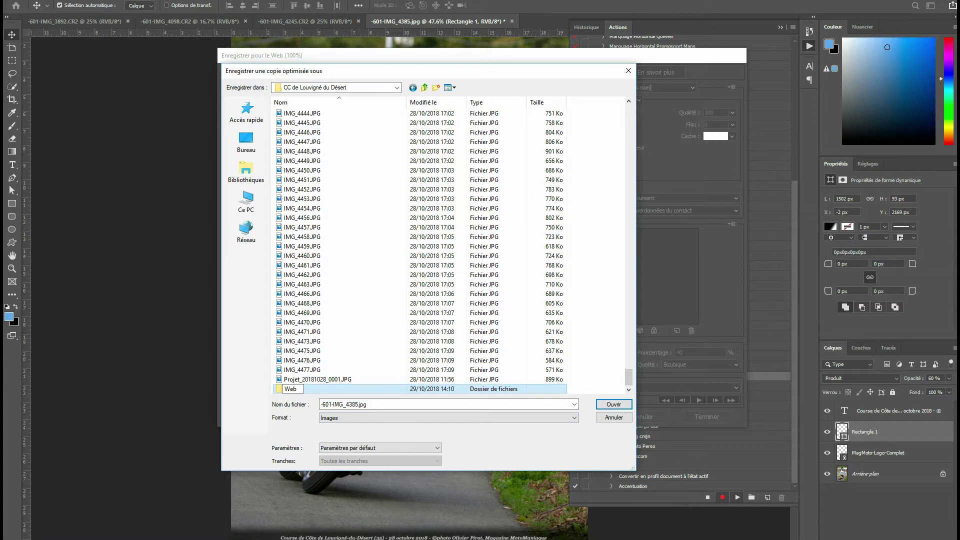
{"action": "key", "text": "Return"}
{"action": "key", "text": "Return"}
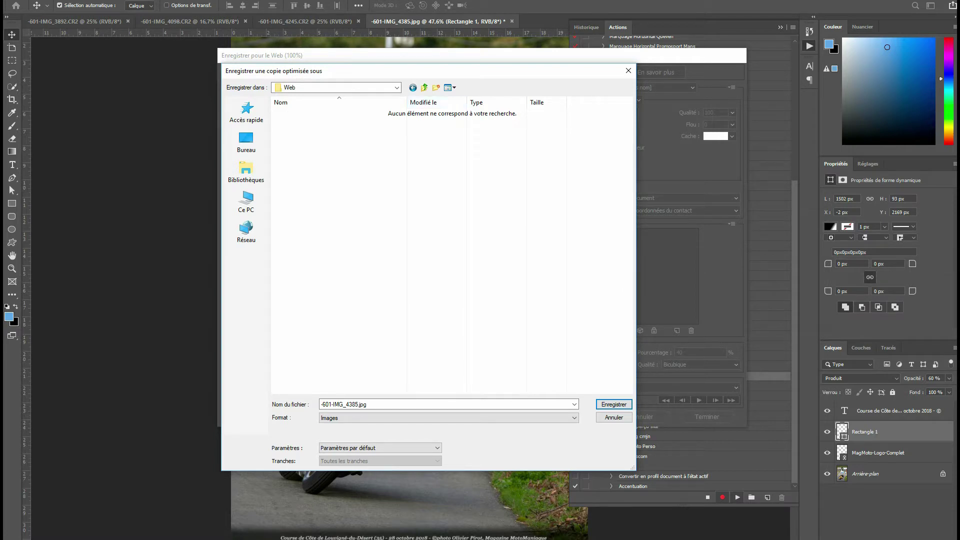
{"action": "key", "text": "Return"}
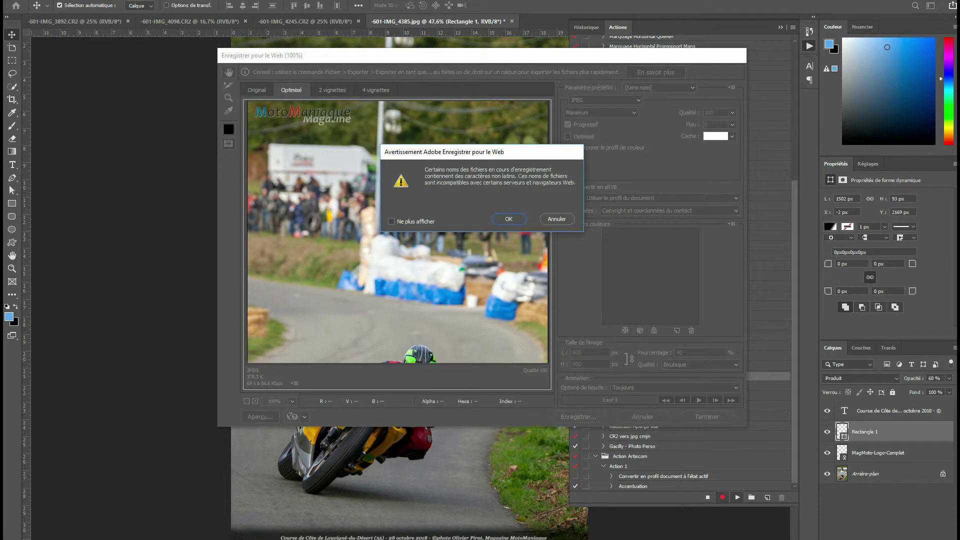
{"action": "key", "text": "Return"}
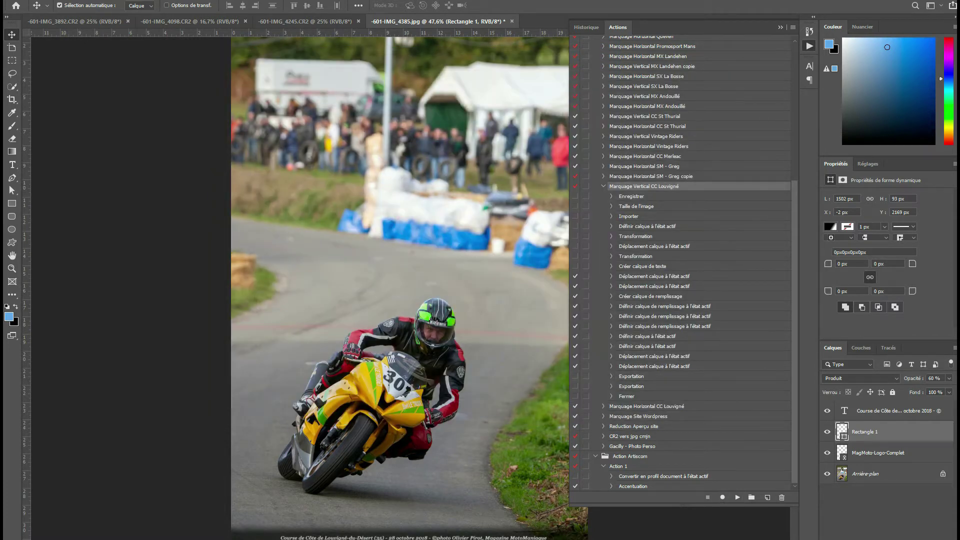
Re-record the action's second Exportation step, reopening the Save for Web settings.
{"action": "left_click", "coordinate": [630, 386]}
{"action": "double_click", "coordinate": [631, 386]}
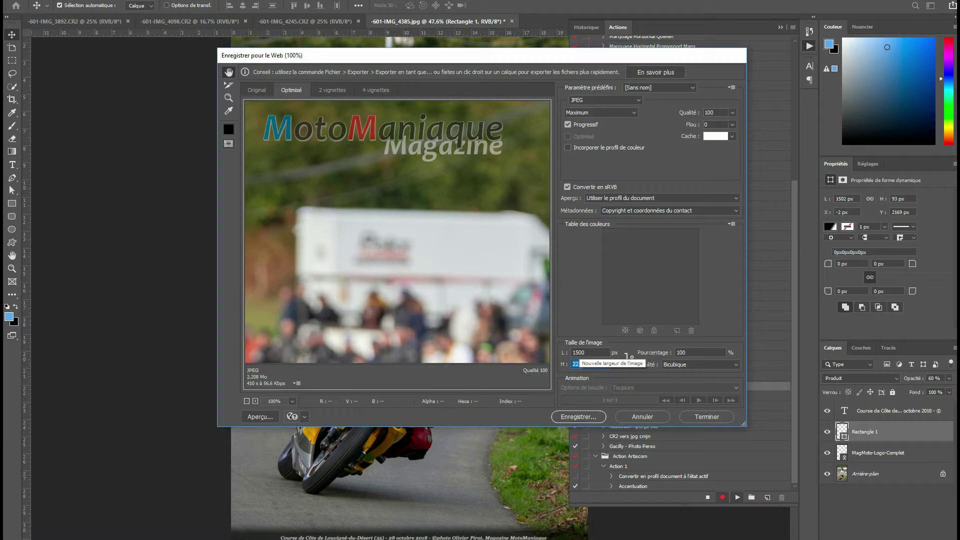
Set the export height to 200 px and save the copy into a new mini folder inside Web.
{"action": "key", "text": "Return"}
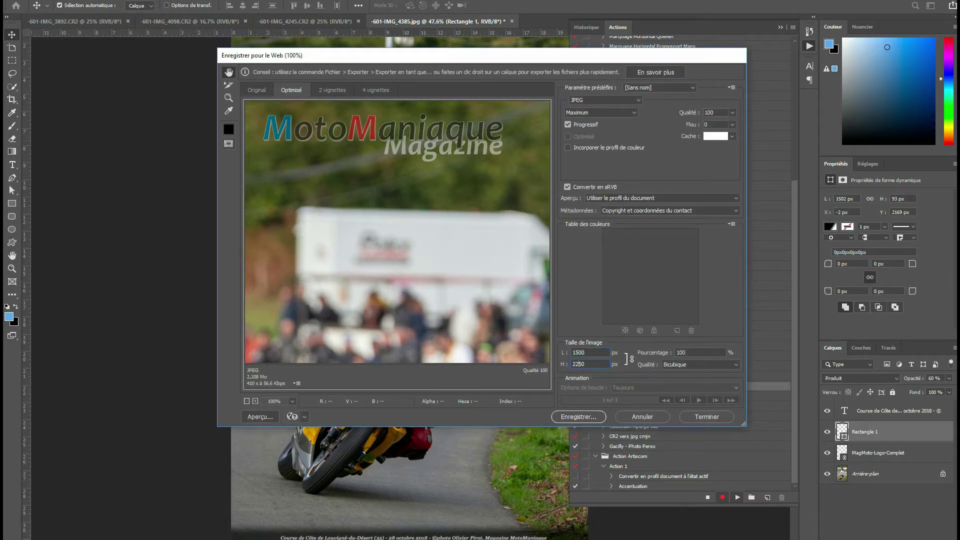
{"action": "type", "text": "200"}
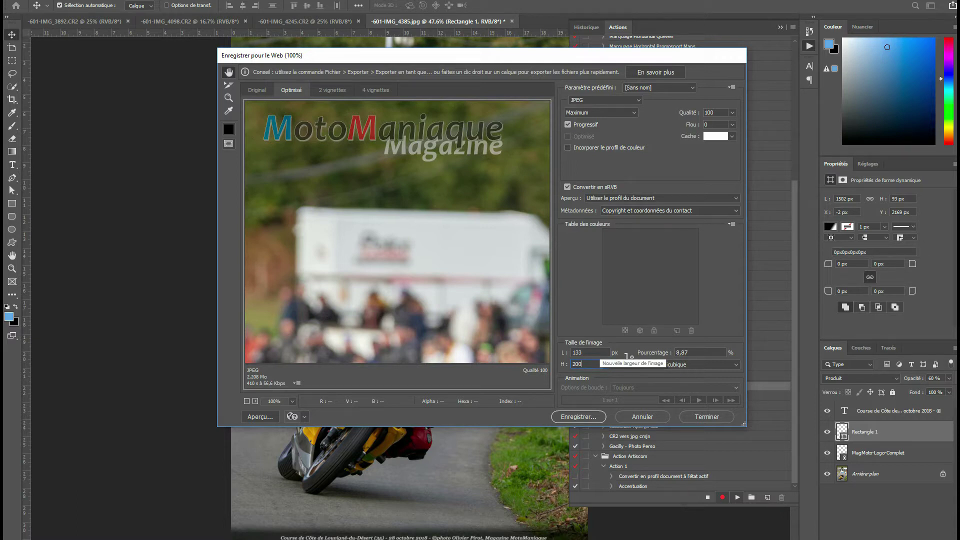
{"action": "key", "text": "Tab"}
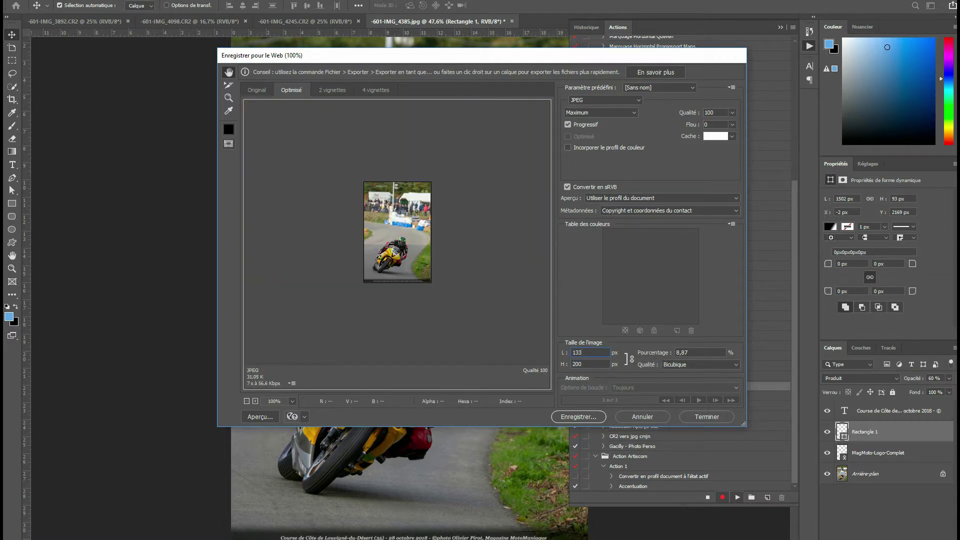
{"action": "key", "text": "Return"}
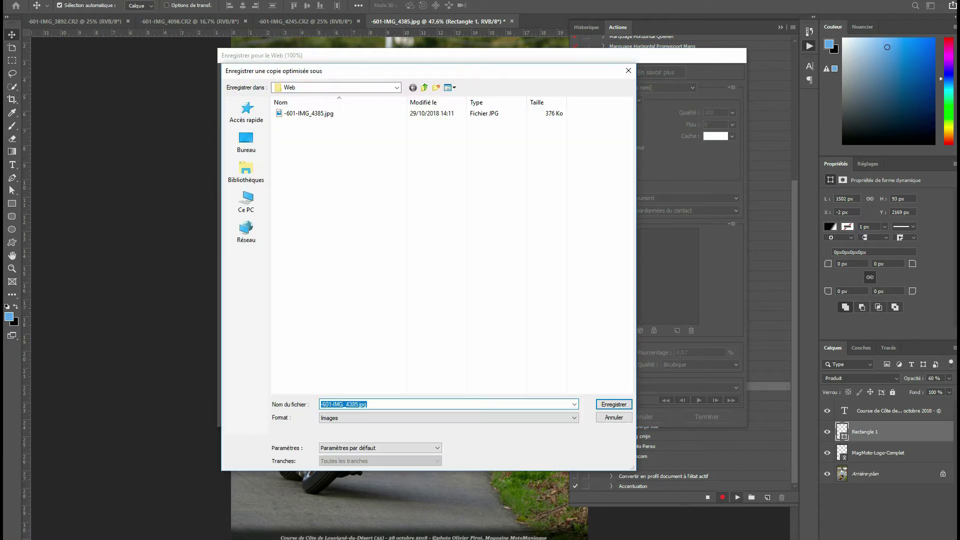
{"action": "left_click", "coordinate": [436, 87]}
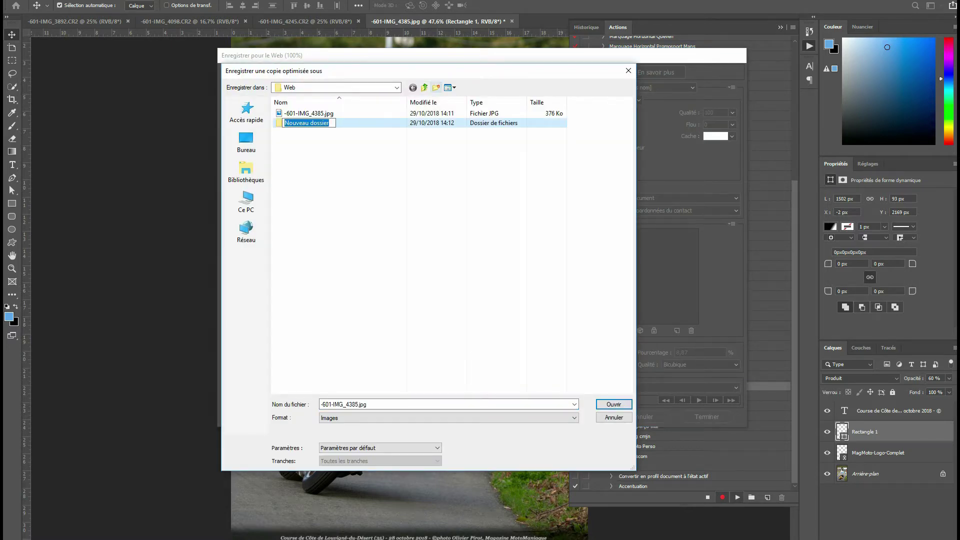
{"action": "type", "text": "mini"}
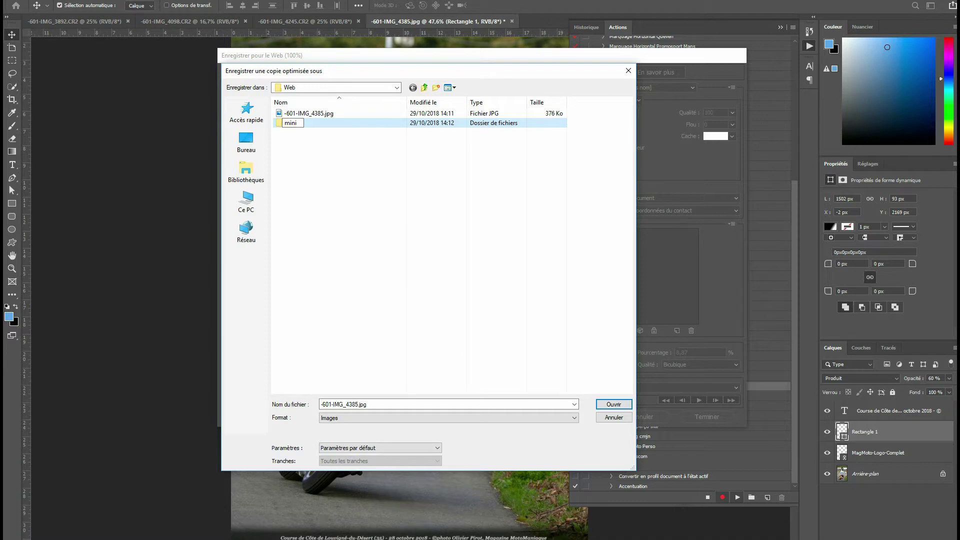
{"action": "key", "text": "Return"}
{"action": "key", "text": "Return"}
{"action": "key", "text": "Return"}
{"action": "key", "text": "Return"}
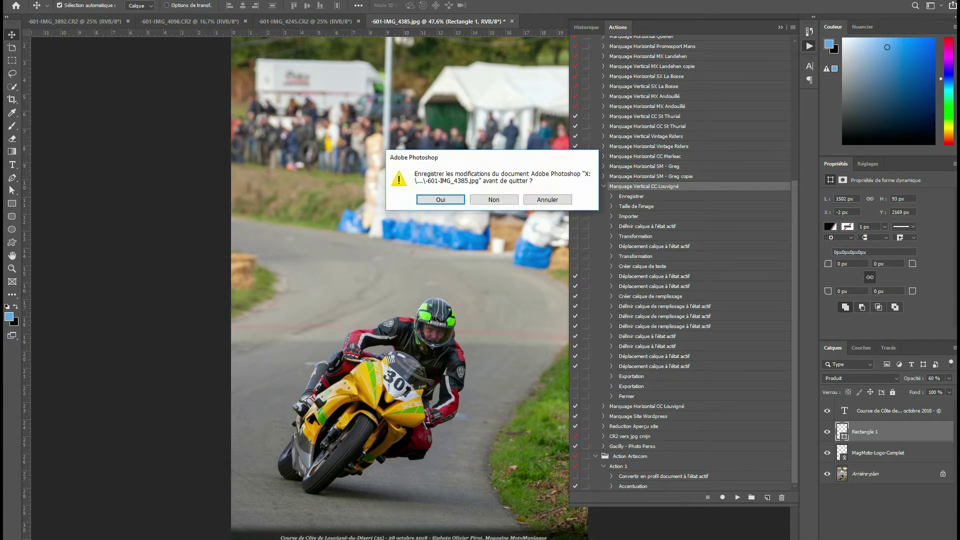
Close the finished 4385 photo and expand the Marquage Horizontal CC Louvigné action's steps.
{"action": "key", "text": "n"}
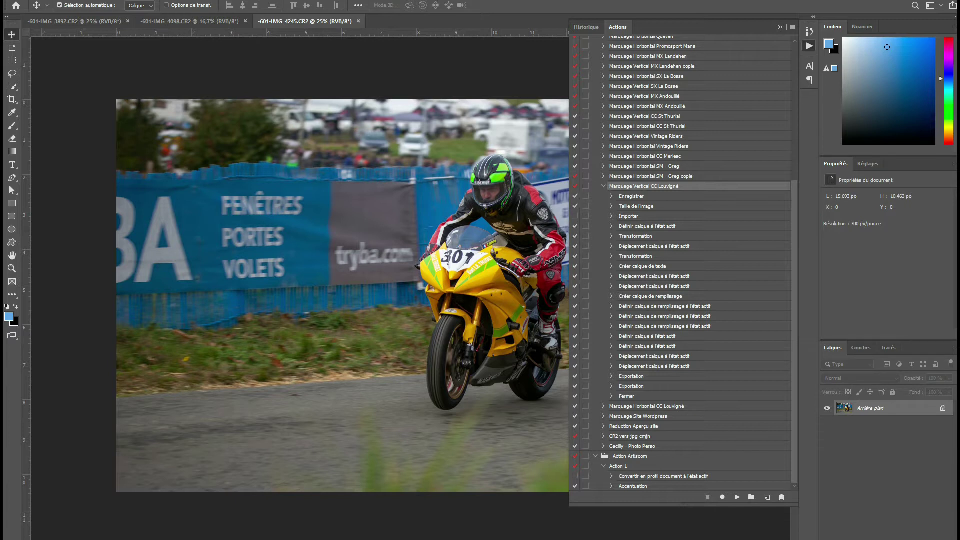
{"action": "left_click", "coordinate": [603, 186]}
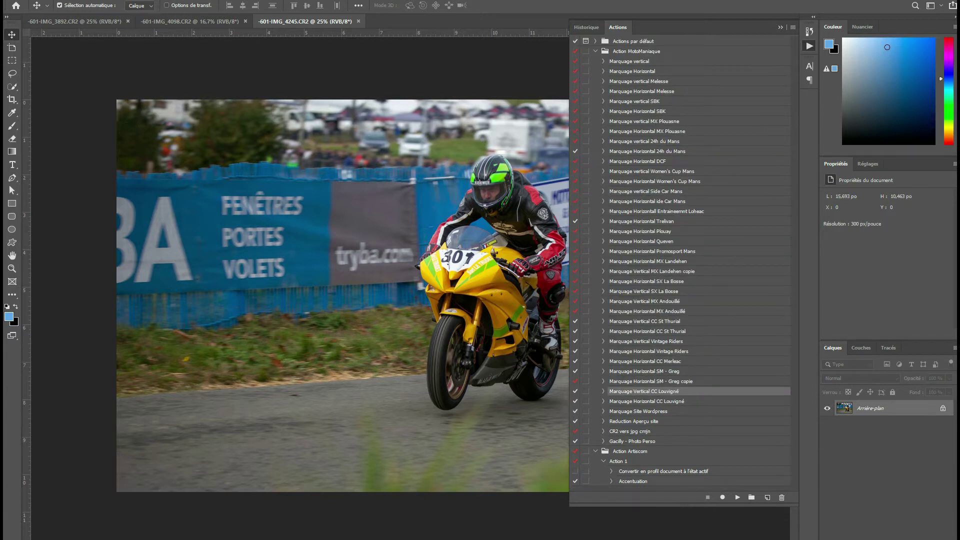
{"action": "left_click", "coordinate": [603, 401]}
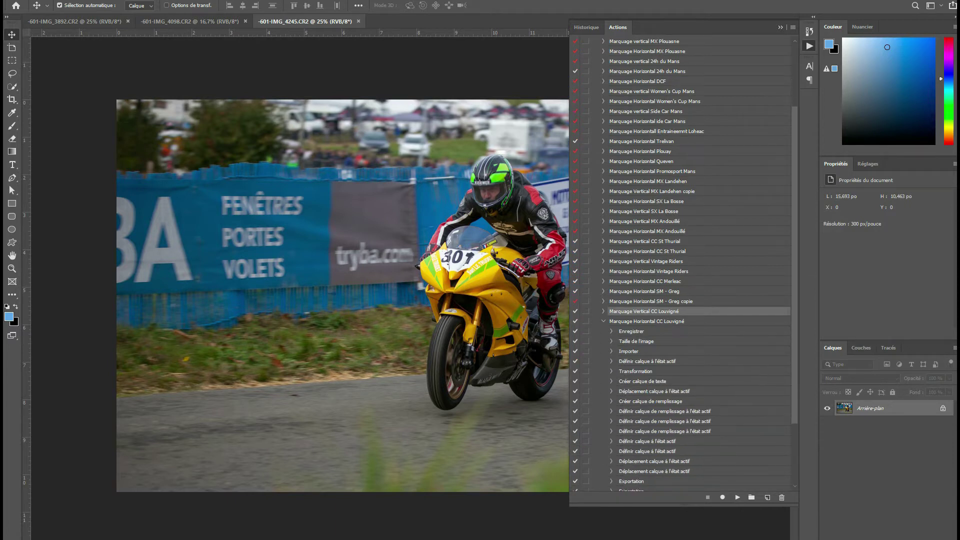
{"action": "scroll", "coordinate": [680, 260], "scroll_direction": "down", "scroll_amount": 1}
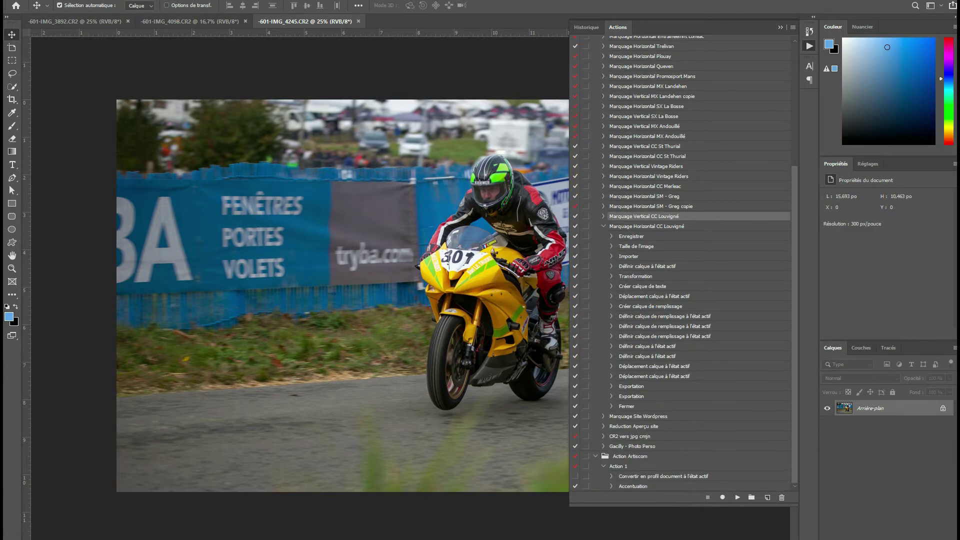
Re-record the save step, saving -601-IMG_4245.jpg into HD at JPEG quality 12.
{"action": "double_click", "coordinate": [631, 235]}
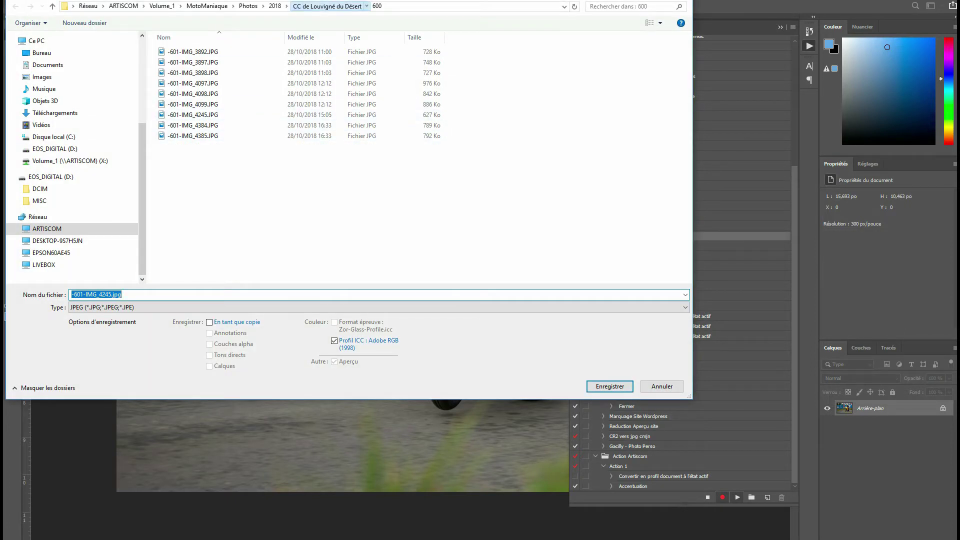
{"action": "left_click", "coordinate": [327, 6]}
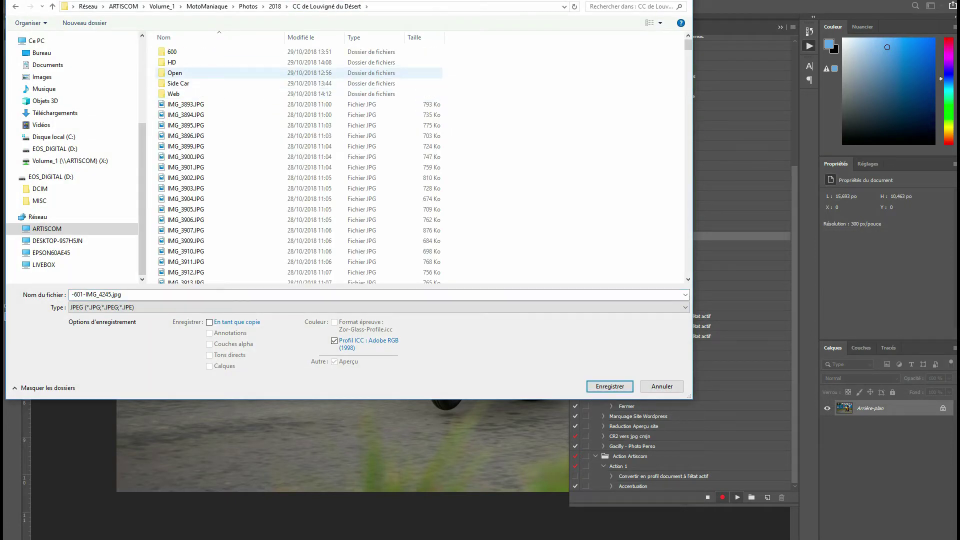
{"action": "double_click", "coordinate": [173, 63]}
{"action": "key", "text": "Return"}
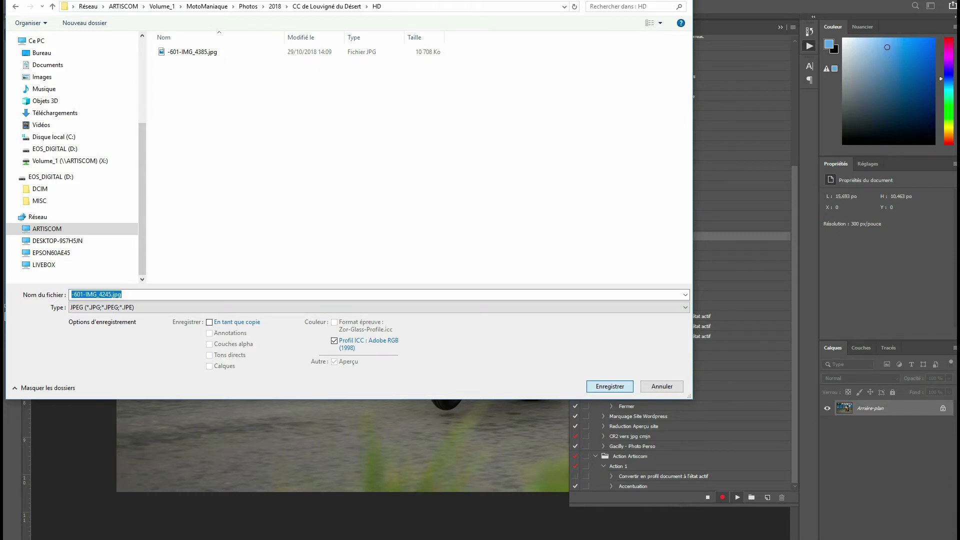
{"action": "key", "text": "Up"}
{"action": "key", "text": "Return"}
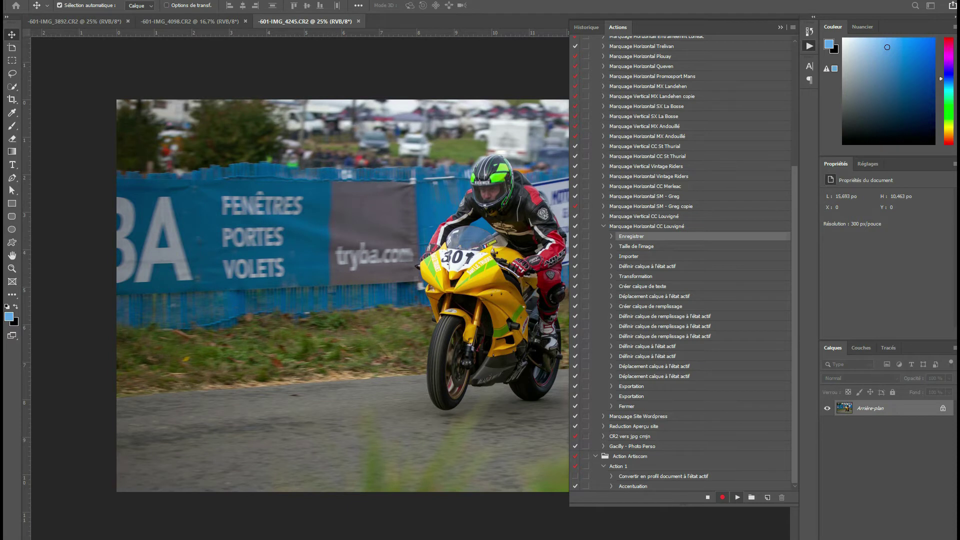
{"action": "left_click", "coordinate": [708, 496]}
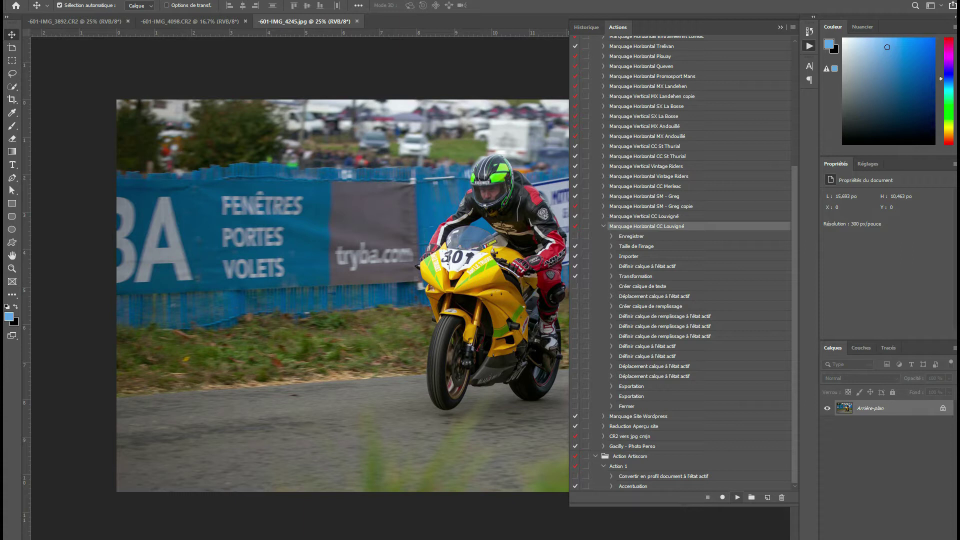
Run Marquage Horizontal CC Louvigné to add the logo and caption to photo 4245.
{"action": "left_click", "coordinate": [736, 497]}
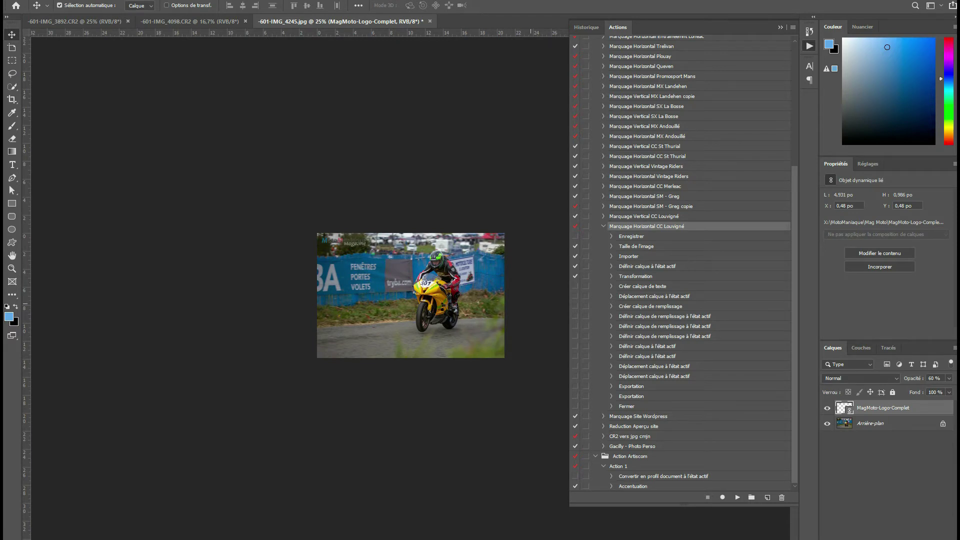
{"action": "scroll", "coordinate": [410, 295], "scroll_direction": "up", "scroll_amount": 2}
{"action": "scroll", "coordinate": [410, 295], "scroll_direction": "up", "scroll_amount": 2}
{"action": "scroll", "coordinate": [411, 295], "scroll_direction": "up", "scroll_amount": 2}
{"action": "scroll", "coordinate": [410, 295], "scroll_direction": "up", "scroll_amount": 1}
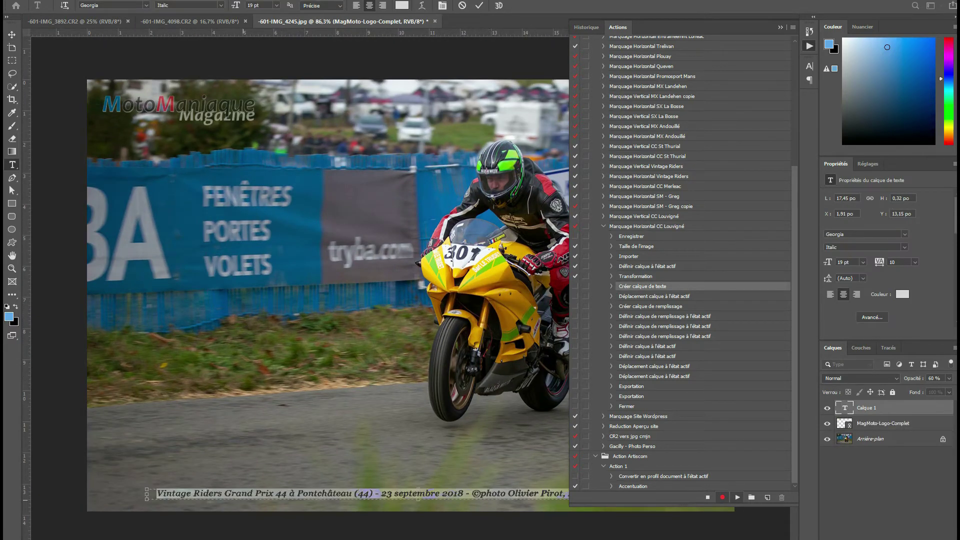
Retype the caption's event text as 'Course de Côte de Louvigné-du-Déser (35) - 28 octobre'.
{"action": "left_click", "coordinate": [418, 494]}
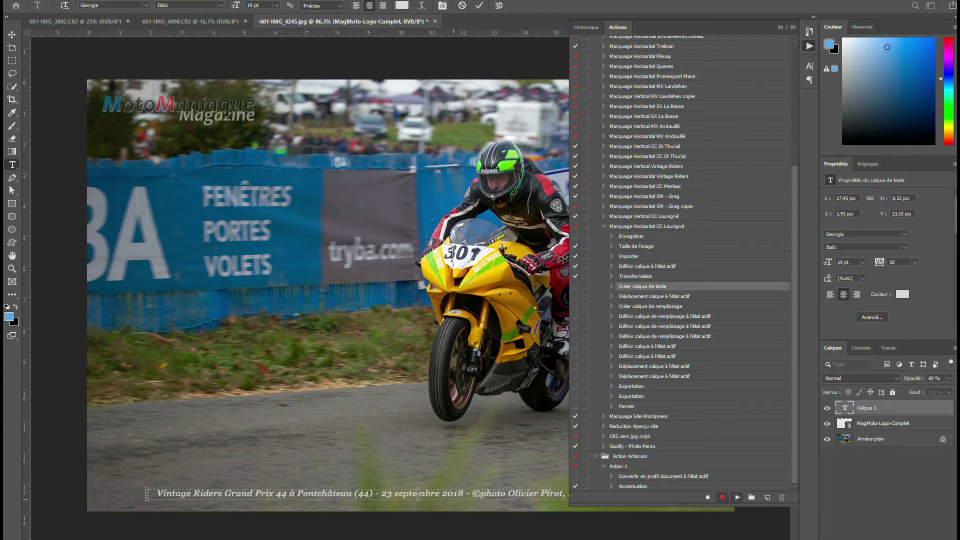
{"action": "left_click_drag", "start_coordinate": [439, 494], "coordinate": [156, 494]}
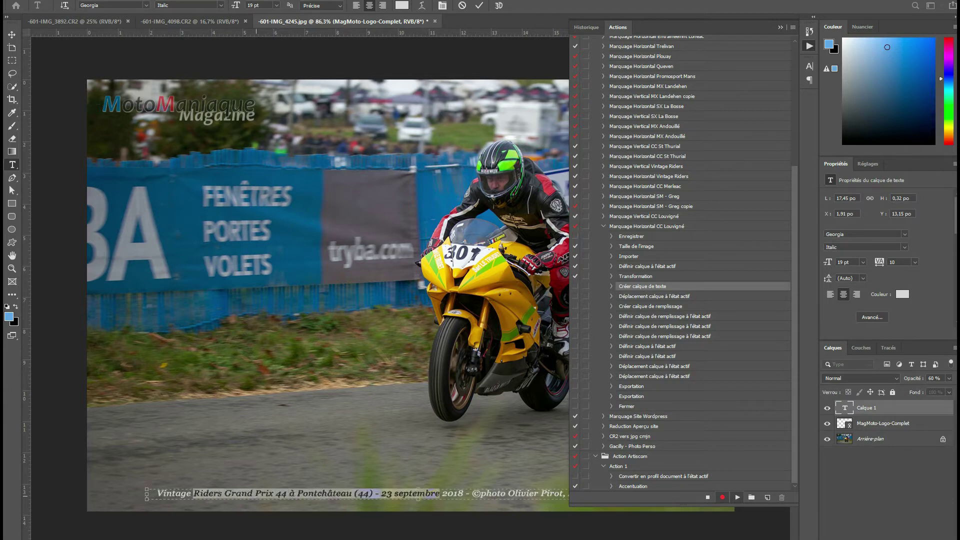
{"action": "type", "text": "Course de Côte de Louvigné "}
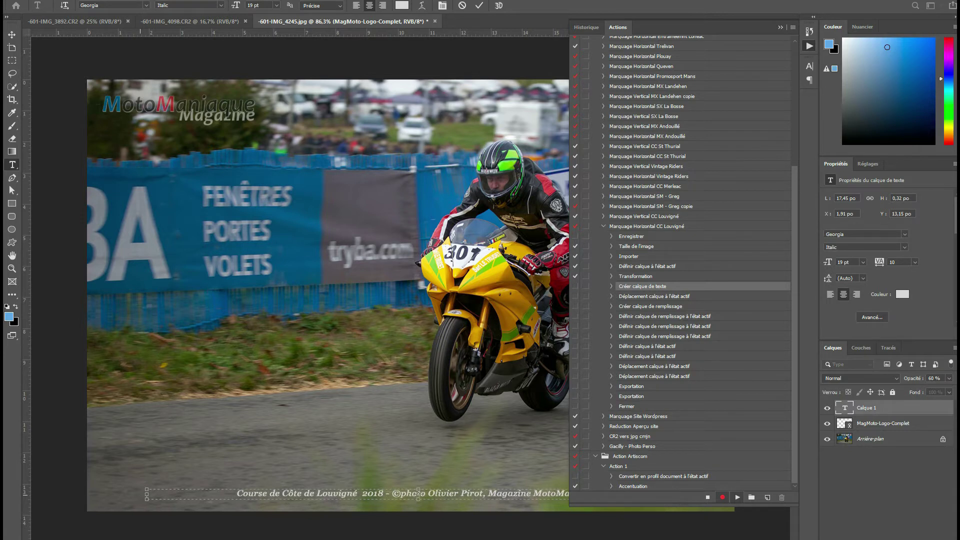
{"action": "type", "text": "-du-Déser (35) - 28 octobre"}
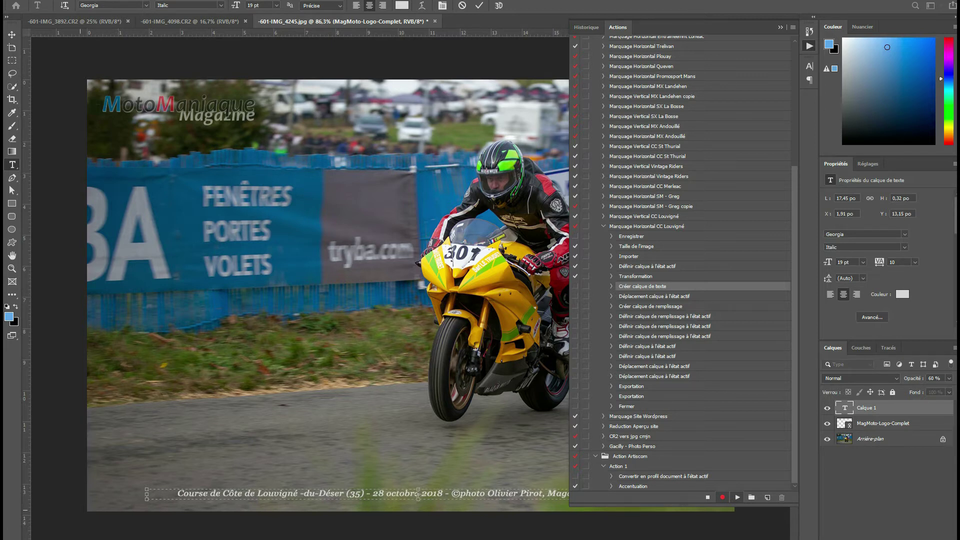
{"action": "key", "text": "BackSpace"}
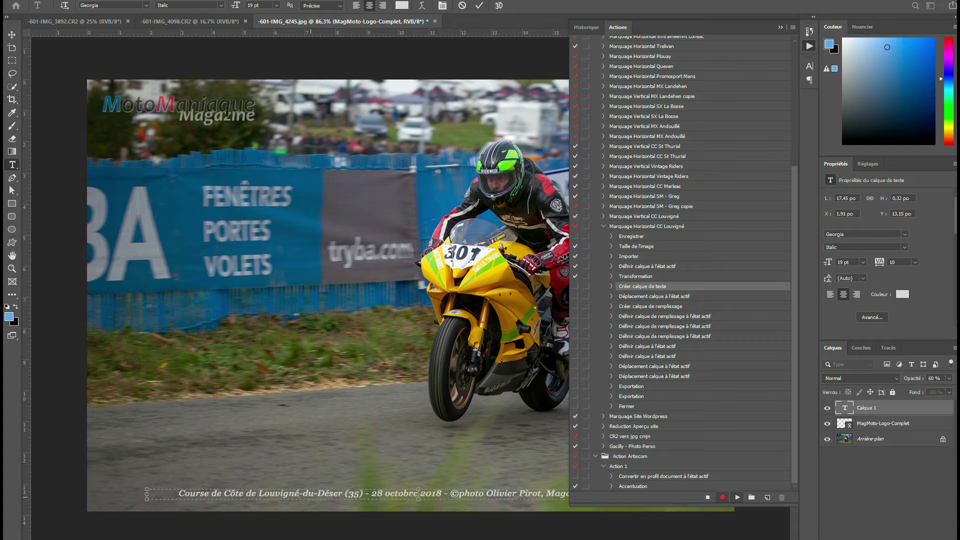
{"action": "left_click", "coordinate": [12, 35]}
{"action": "left_click", "coordinate": [707, 497]}
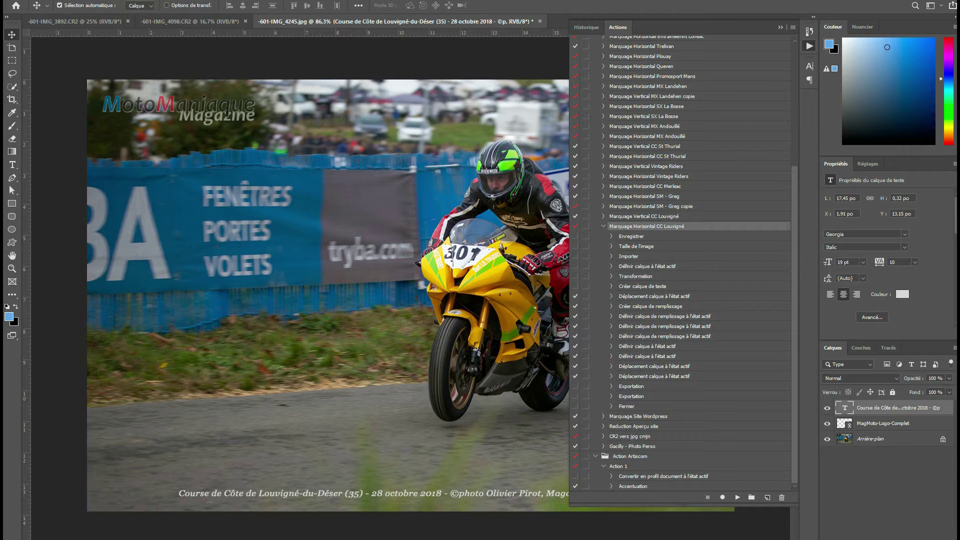
Add the caption band and save a 900 px wide copy into the Web folder.
{"action": "left_click", "coordinate": [737, 497]}
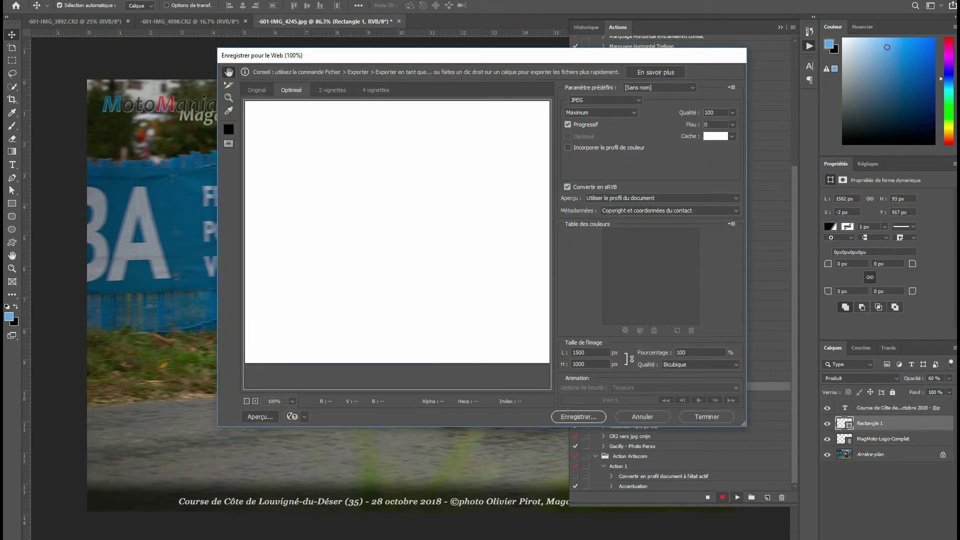
{"action": "double_click", "coordinate": [589, 352]}
{"action": "type", "text": "900"}
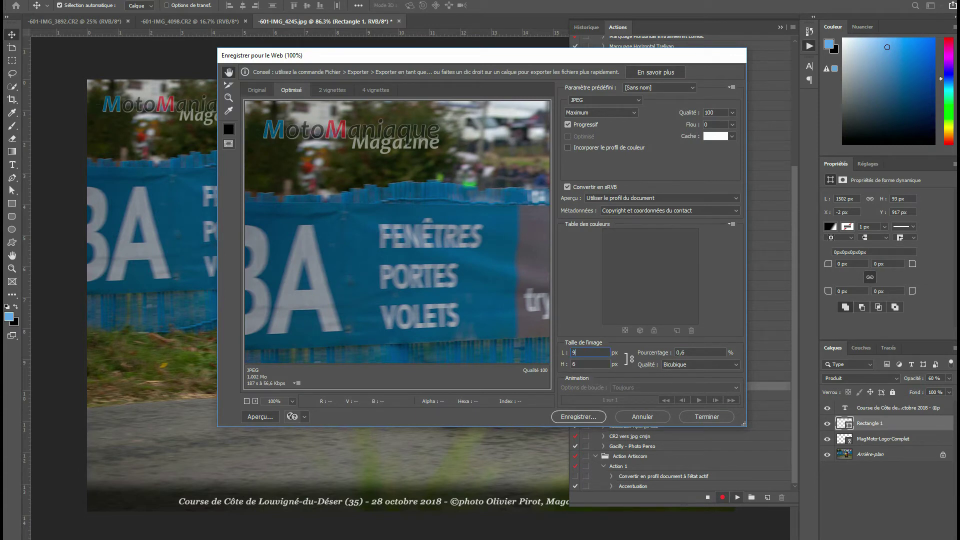
{"action": "key", "text": "Return"}
{"action": "key", "text": "Return"}
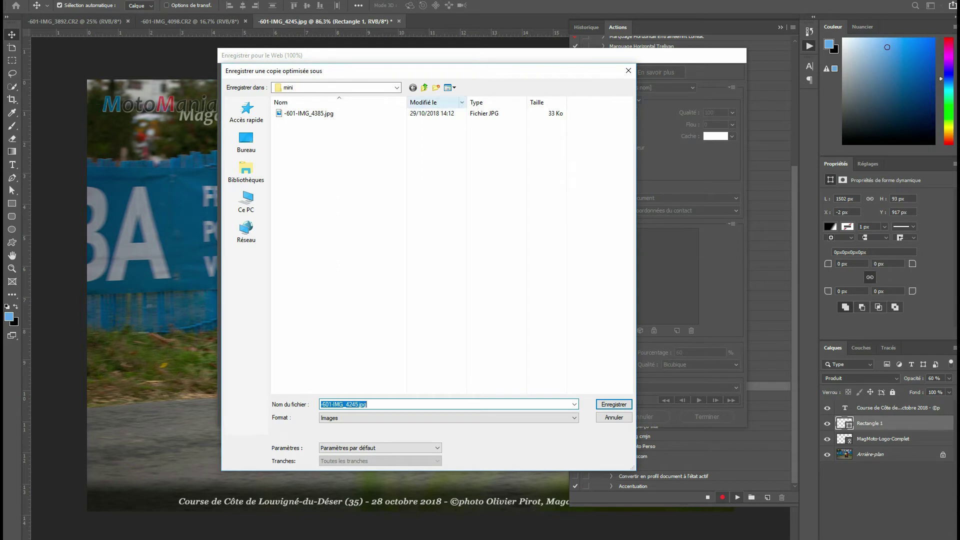
{"action": "key", "text": "Return"}
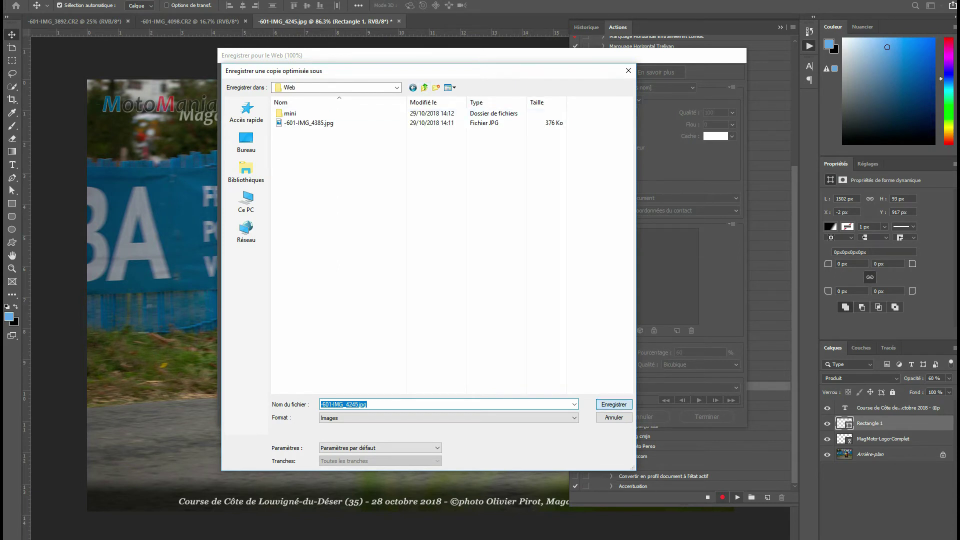
{"action": "key", "text": "Return"}
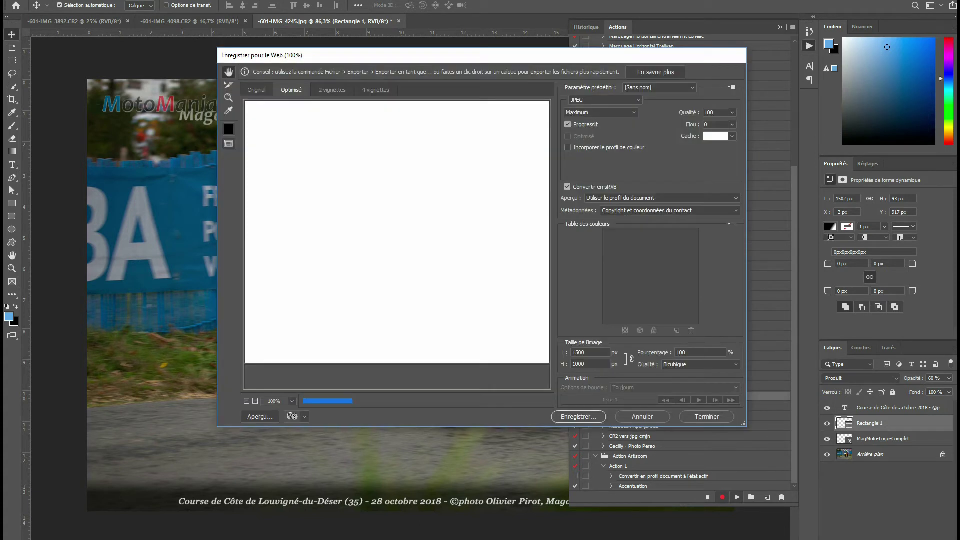
Save a 300 px wide copy of -601-IMG_4245.jpg into the Web/mini folder.
{"action": "double_click", "coordinate": [590, 352]}
{"action": "type", "text": "300"}
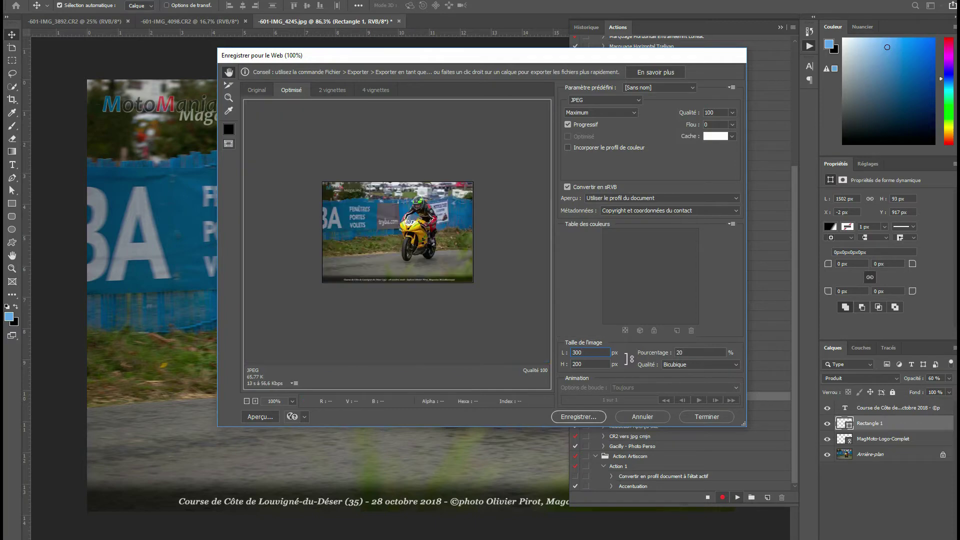
{"action": "key", "text": "Return"}
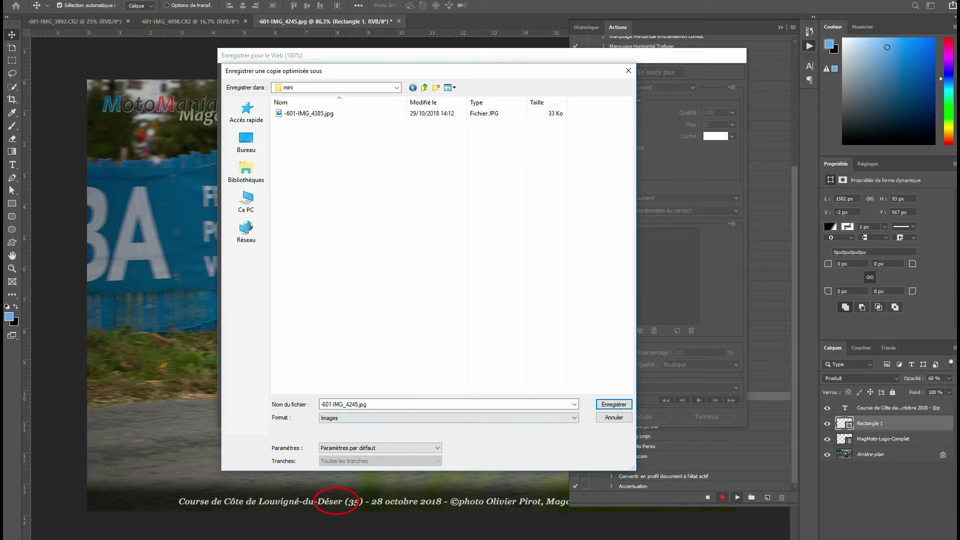
{"action": "left_click", "coordinate": [613, 403]}
{"action": "key", "text": "Return"}
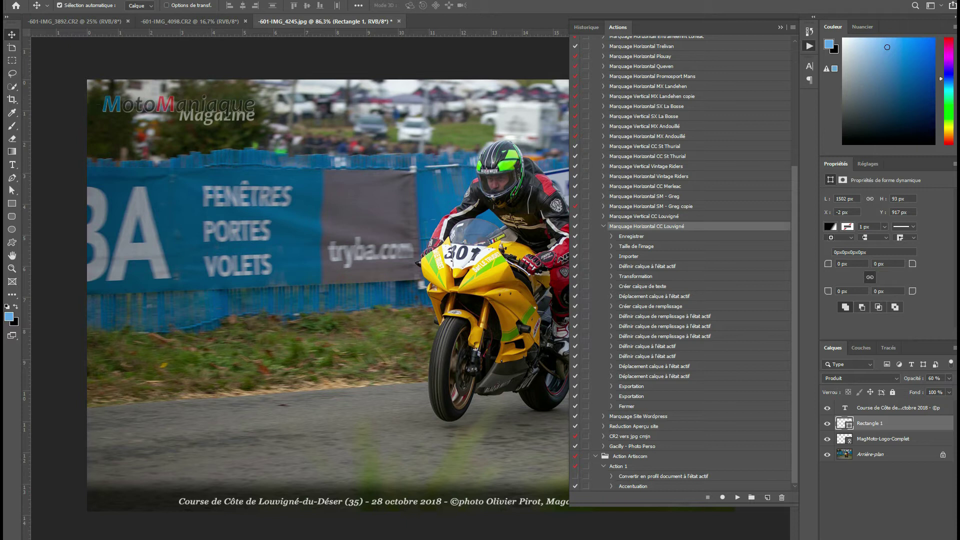
Close photo 4245 without saving and watermark portrait 4098 with Marquage Vertical CC Louvigné.
{"action": "key", "text": "ctrl+w"}
{"action": "key", "text": "n"}
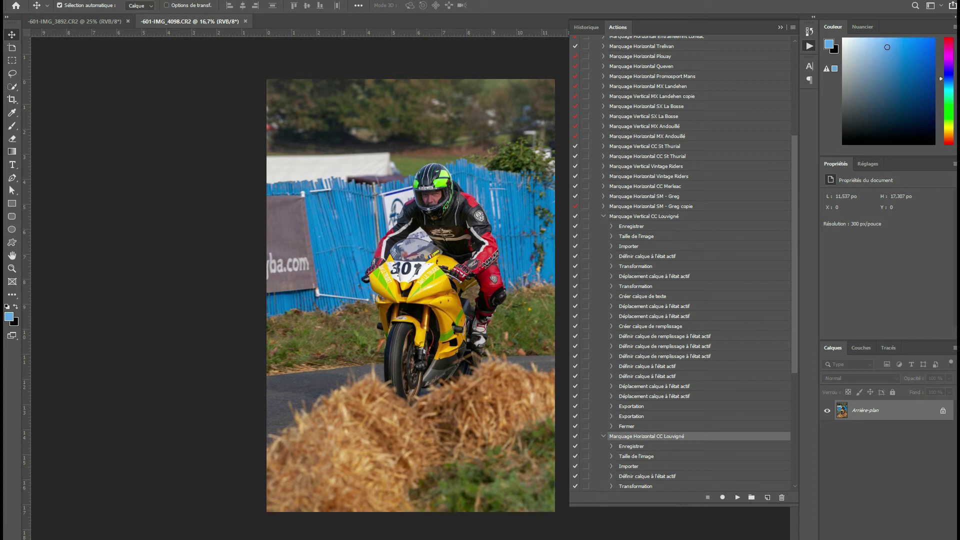
{"action": "left_click", "coordinate": [644, 216]}
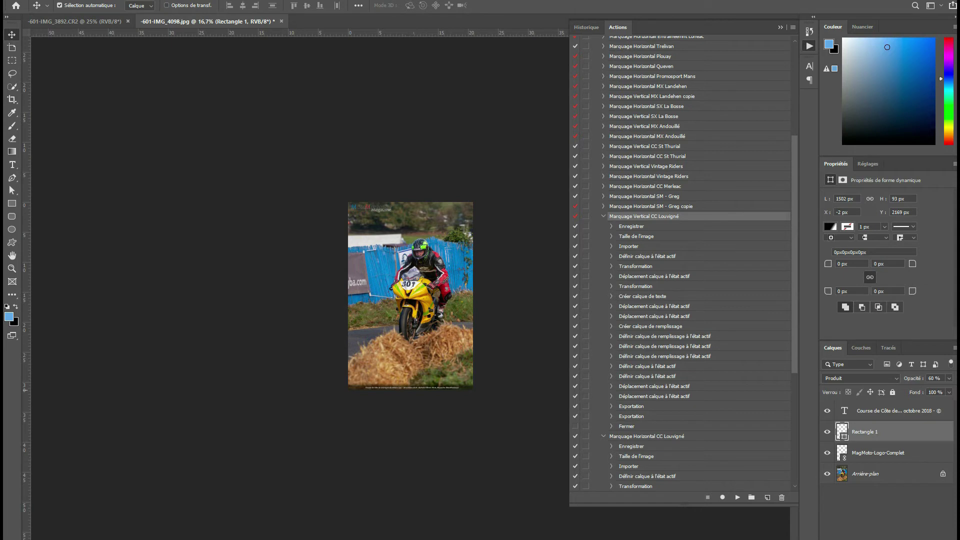
{"action": "key", "text": "ctrl+0"}
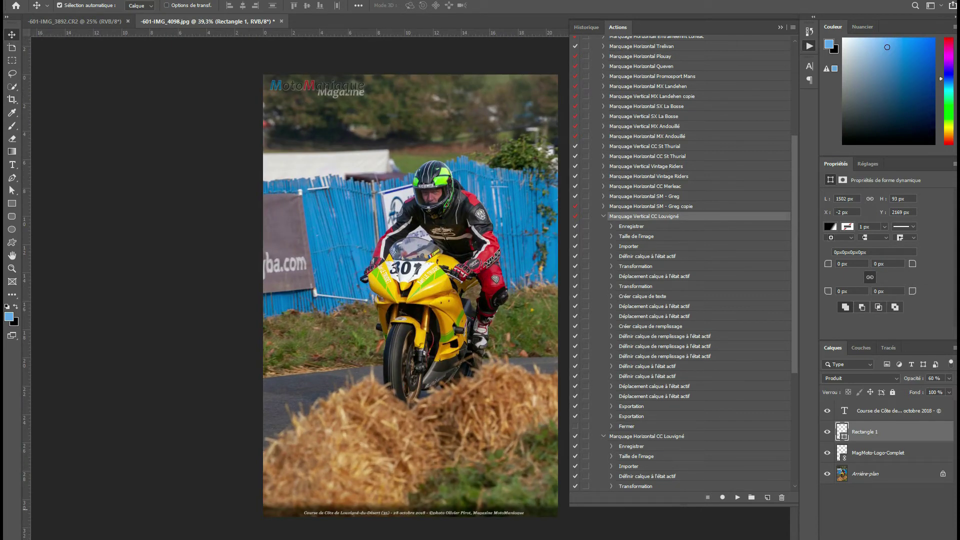
Close the watermarked -601-IMG_4098.jpg without saving, returning to the 3892 raw photo.
{"action": "key", "text": "ctrl+w"}
{"action": "key", "text": "Tab"}
{"action": "key", "text": "Return"}
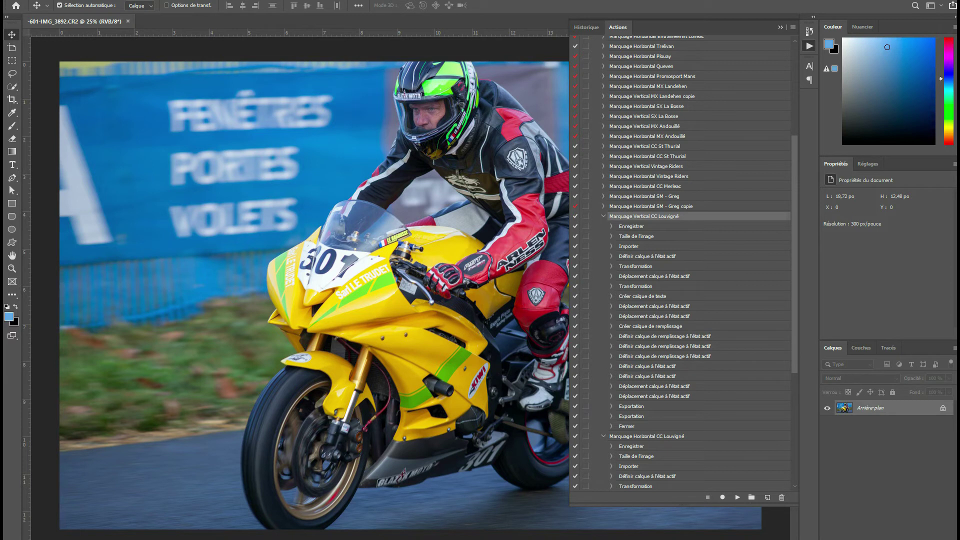
Open raw photo -601-IMG_3892.CR2 from Camera Raw and select Marquage Horizontal CC Louvigné.
{"action": "left_click", "coordinate": [604, 216]}
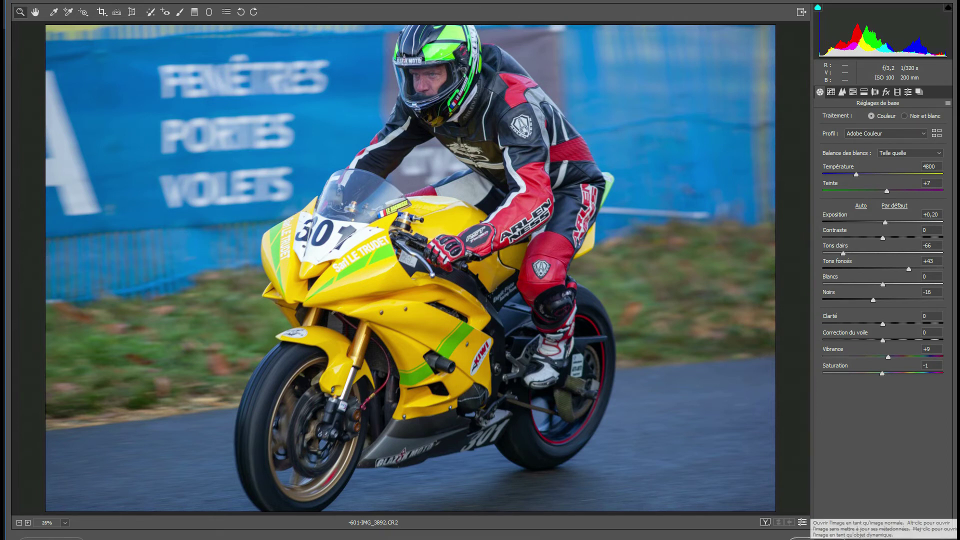
{"action": "left_click", "coordinate": [820, 538]}
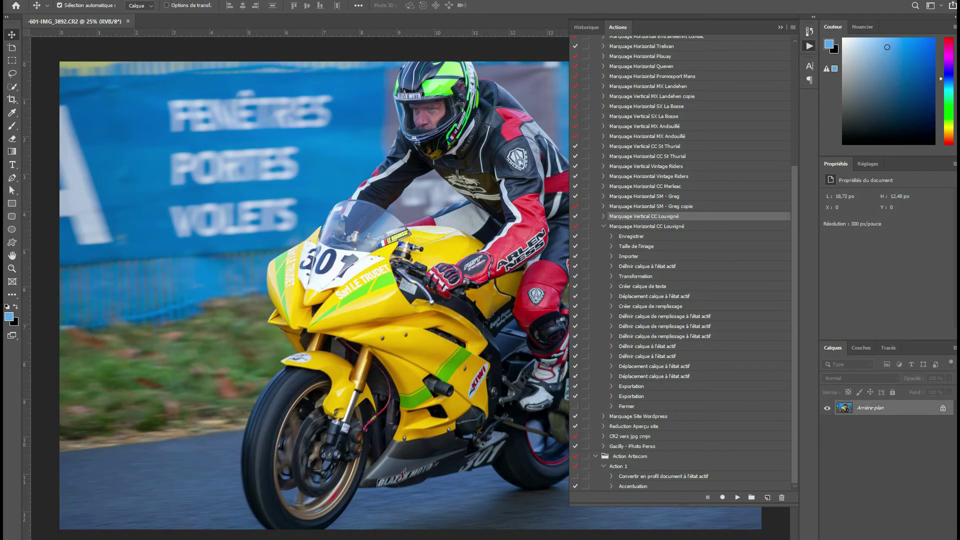
{"action": "key", "text": "Down"}
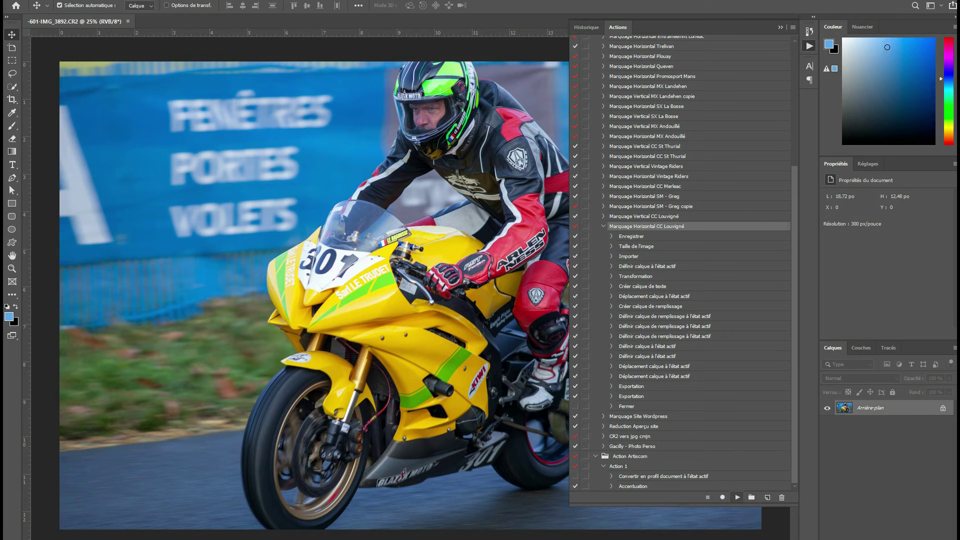
Run the horizontal watermark action on photo 3892, then quit Photoshop without saving.
{"action": "left_click", "coordinate": [737, 497]}
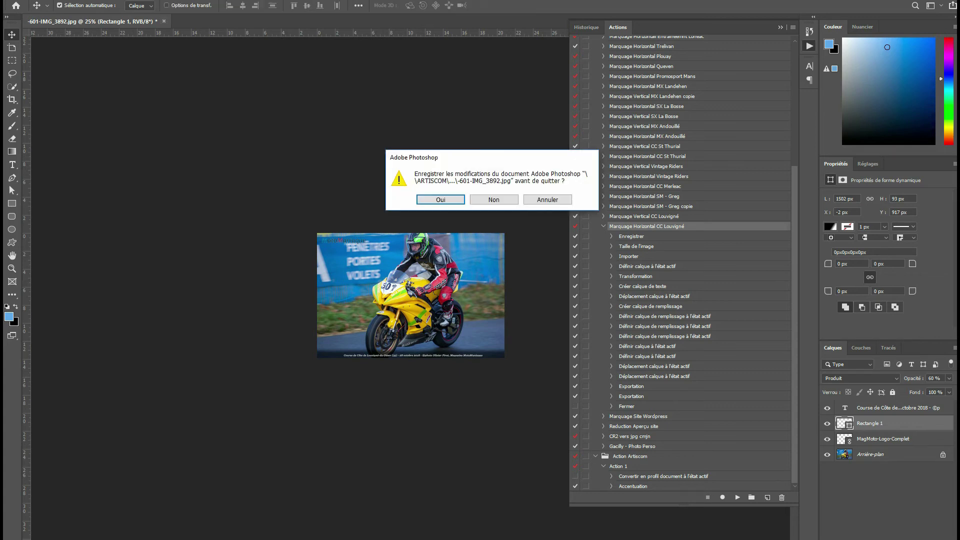
{"action": "key", "text": "Return"}
{"action": "key", "text": "n"}
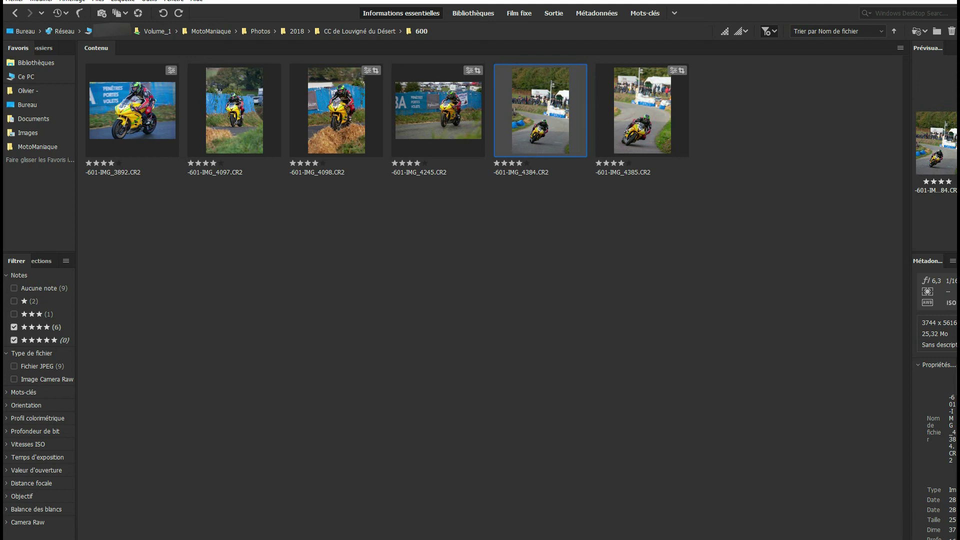
In CC de Louvigné du Désert, open the HD folder to check the four exports.
{"action": "key", "text": "ctrl+Up"}
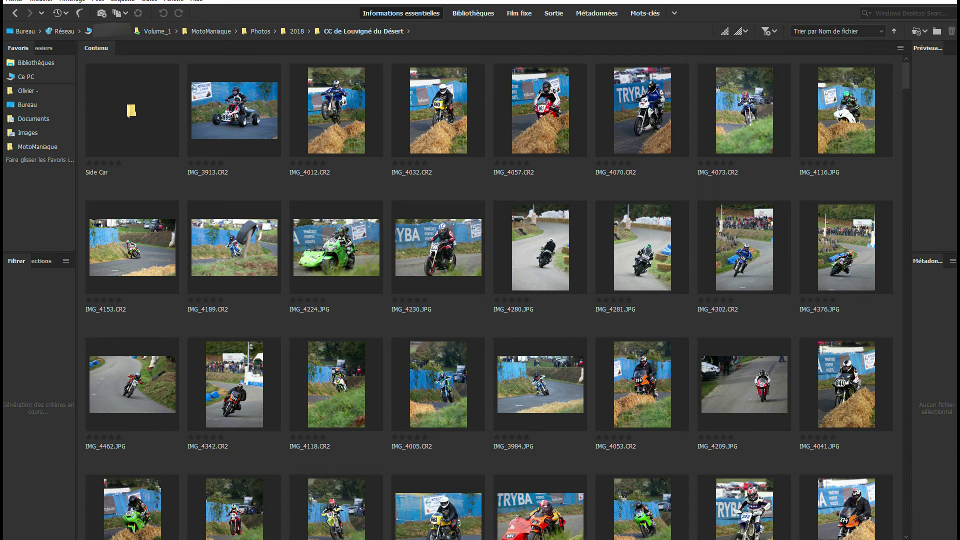
{"action": "left_click", "coordinate": [309, 31]}
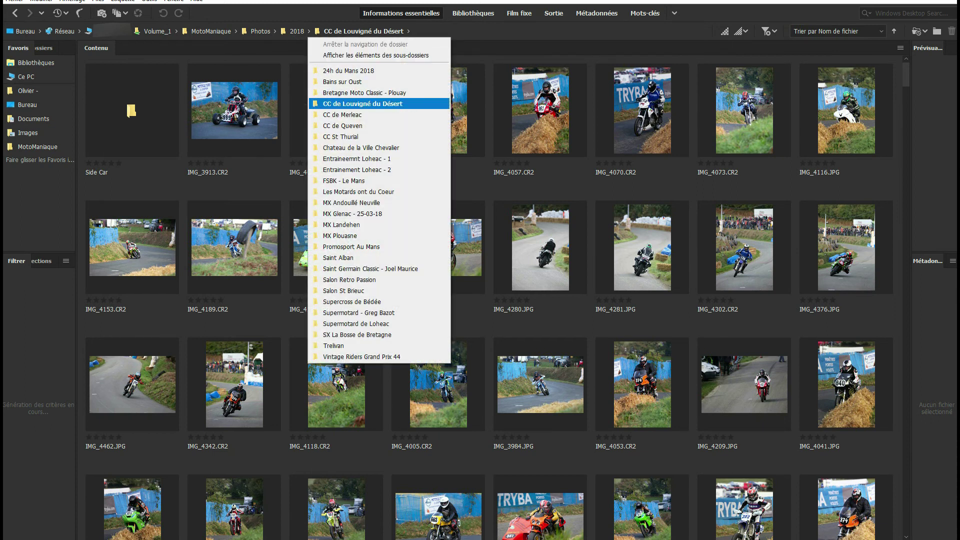
{"action": "key", "text": "Escape"}
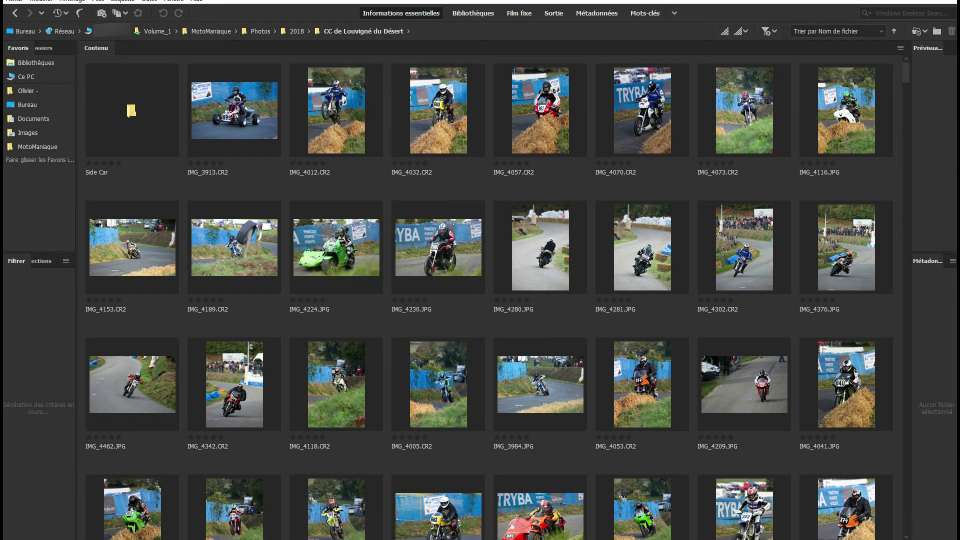
{"action": "key", "text": "Right"}
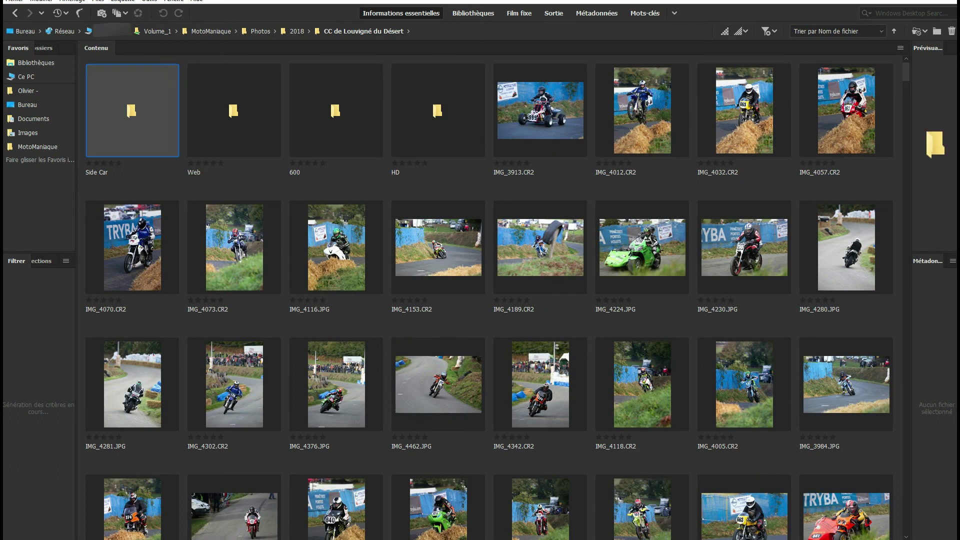
{"action": "key", "text": "Right"}
{"action": "key", "text": "Right"}
{"action": "key", "text": "Right"}
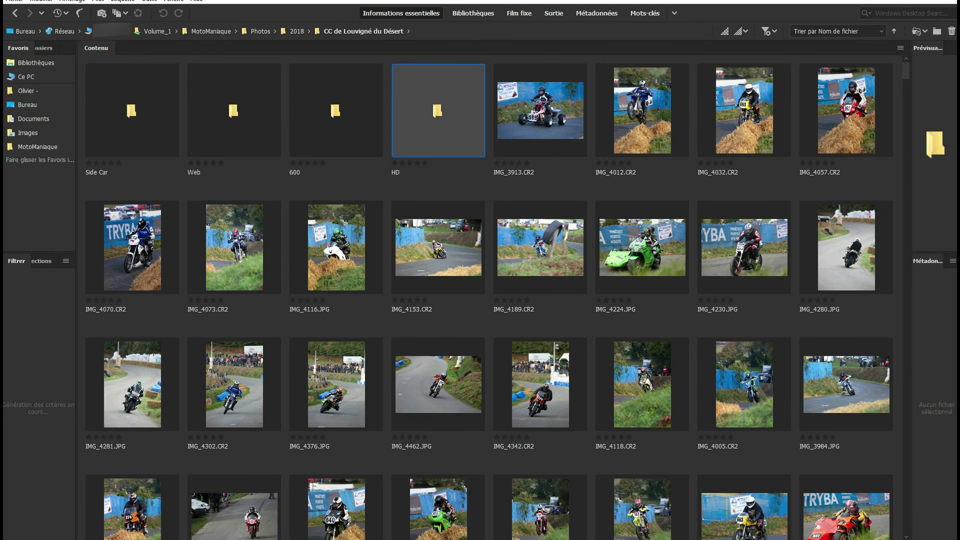
{"action": "key", "text": "Return"}
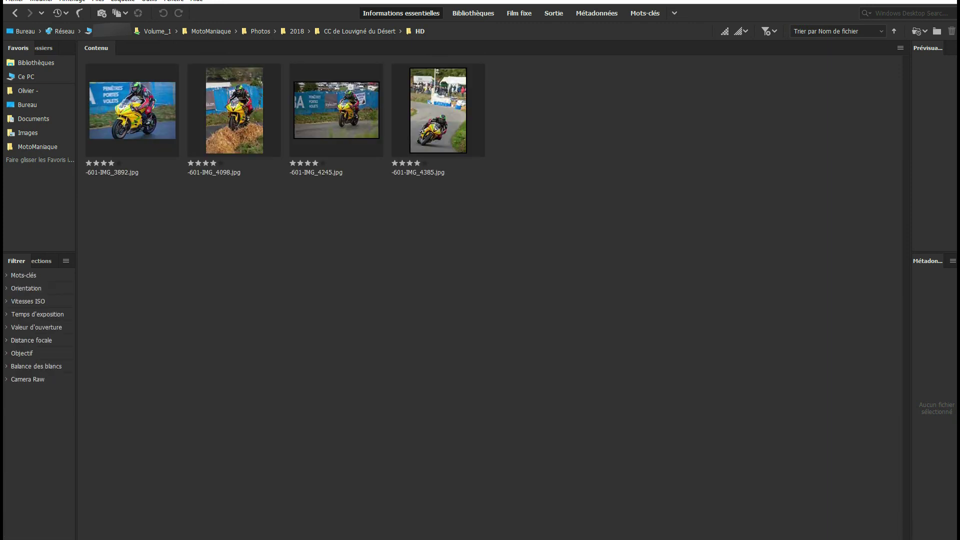
Switch from HD to the Web folder using the breadcrumb folder list.
{"action": "left_click", "coordinate": [400, 31]}
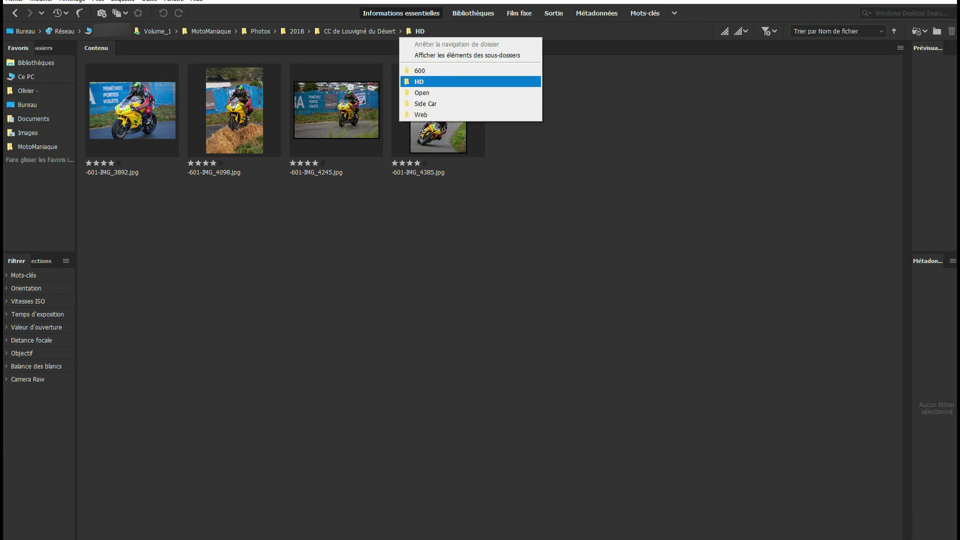
{"action": "left_click", "coordinate": [420, 114]}
{"action": "left_click", "coordinate": [433, 31]}
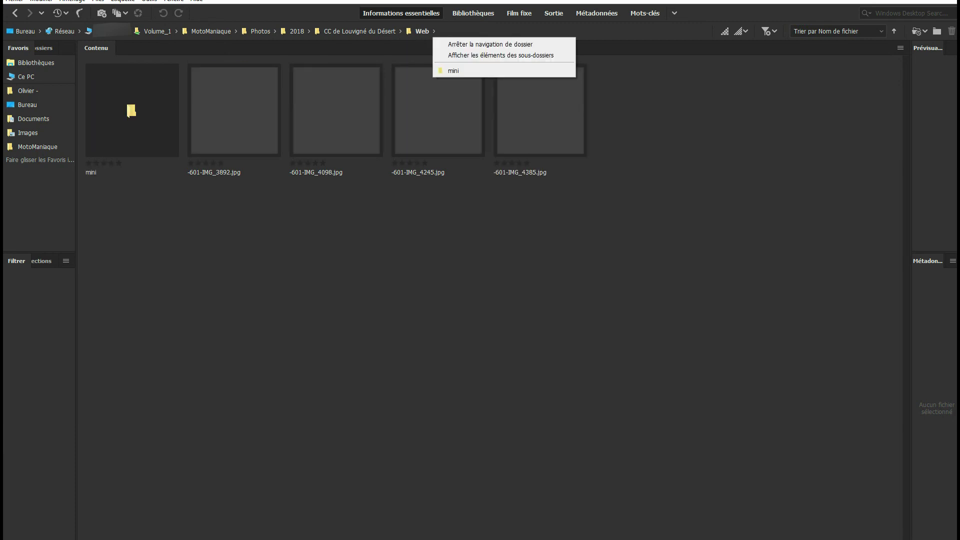
Preview the Web folder's watermarked photos full screen, stepping through three of them.
{"action": "key", "text": "space"}
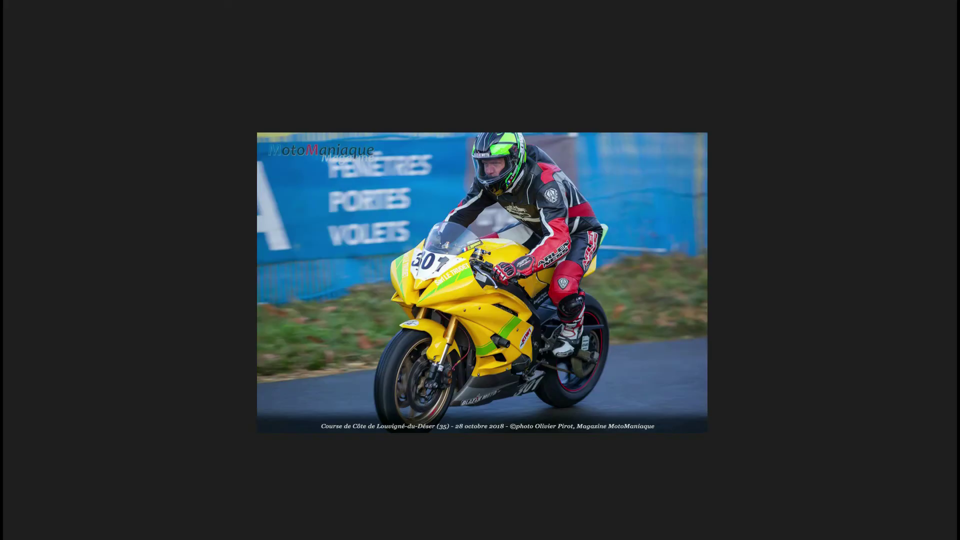
{"action": "key", "text": "Right"}
{"action": "key", "text": "Right"}
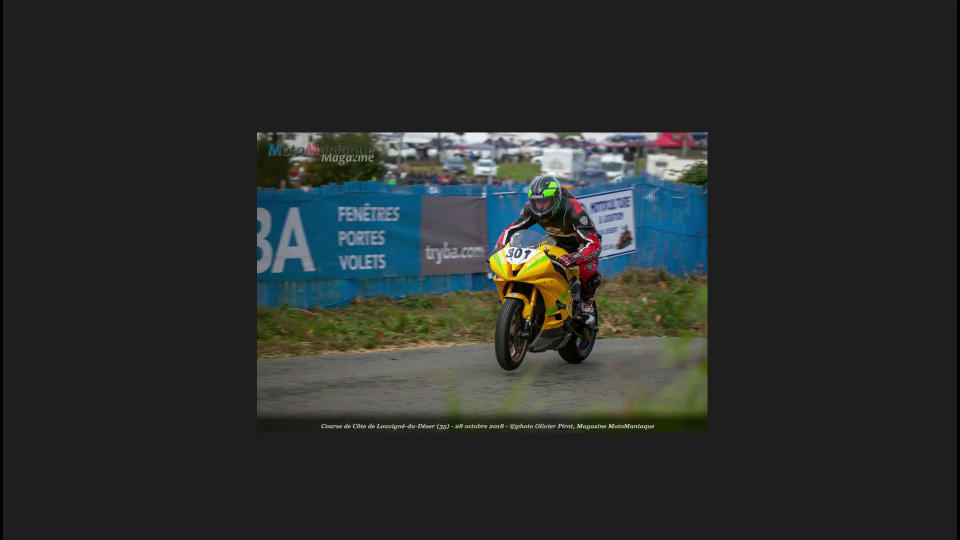
{"action": "key", "text": "Right"}
{"action": "key", "text": "Right"}
{"action": "key", "text": "space"}
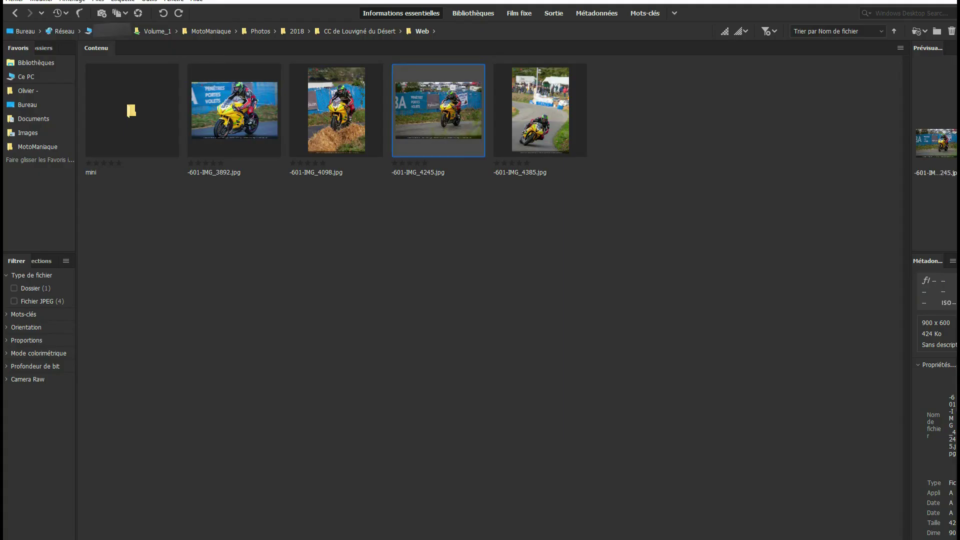
Open the mini folder and preview its 300×200 thumbnails full screen.
{"action": "key", "text": "Home"}
{"action": "key", "text": "Return"}
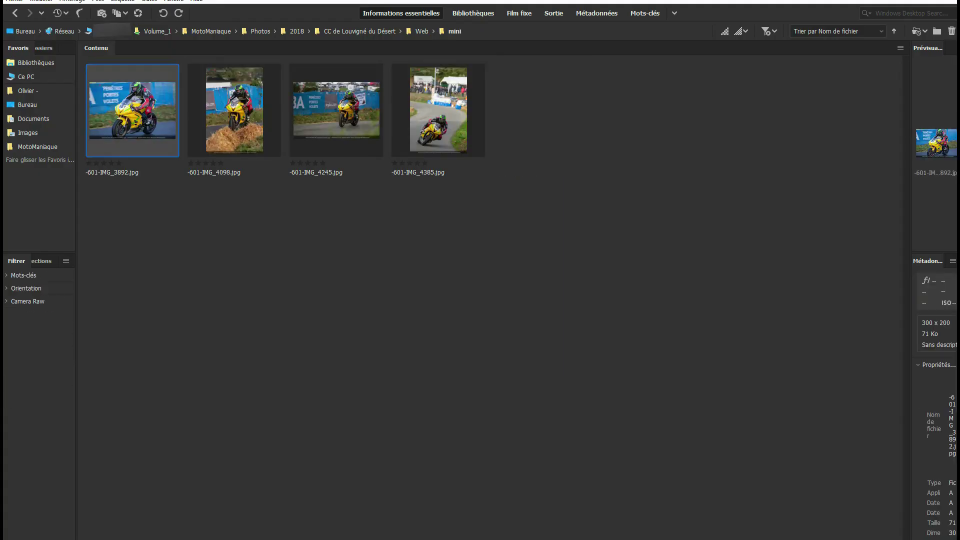
{"action": "key", "text": "space"}
{"action": "key", "text": "Right"}
{"action": "key", "text": "Right"}
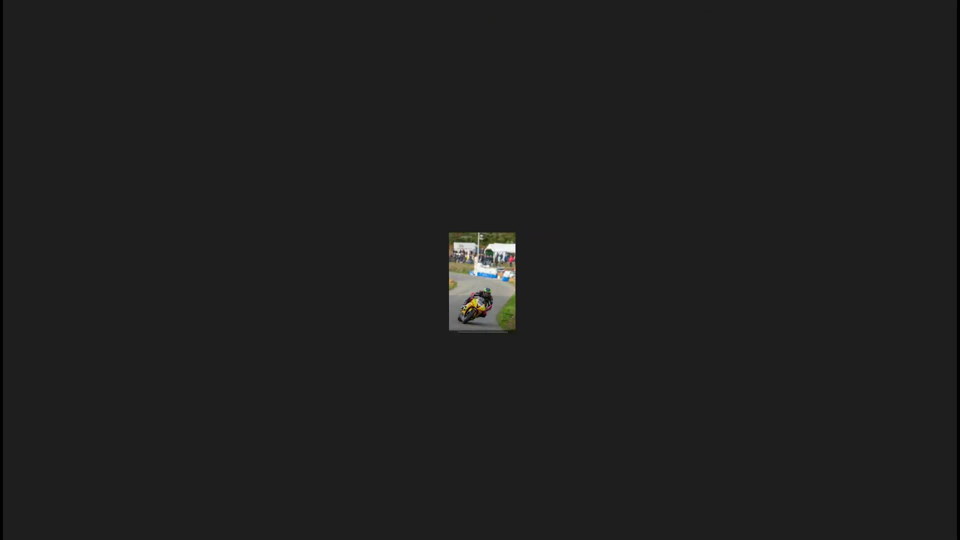
{"action": "key", "text": "space"}
{"action": "key", "text": "Home"}
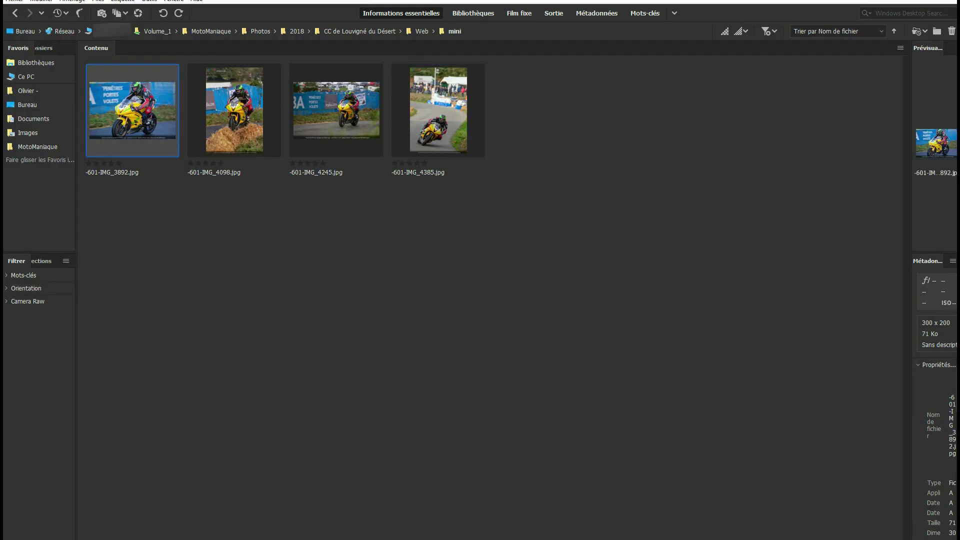